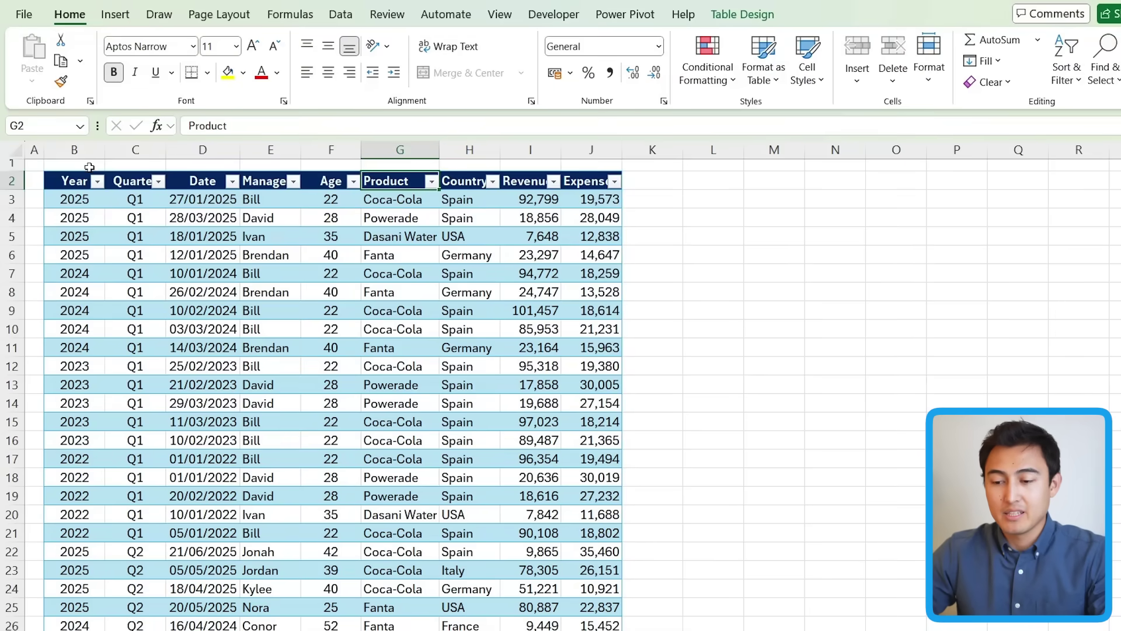
Browse the sales data's manager, age, product and country values
left_click_drag(89, 167, 196, 170)
left_click(268, 212)
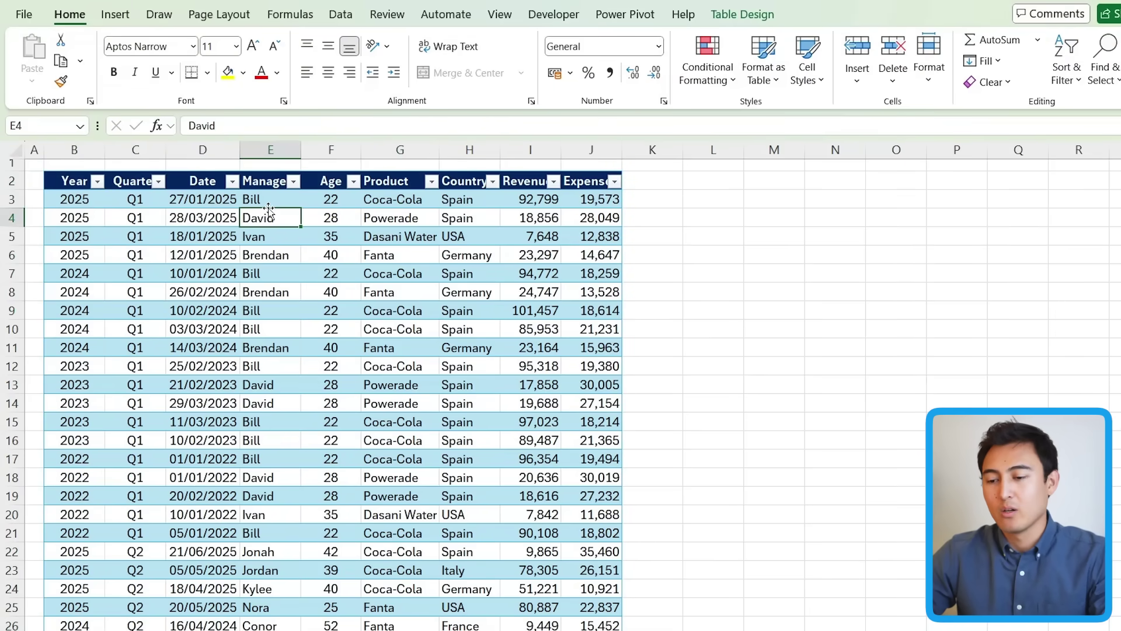
key("Right")
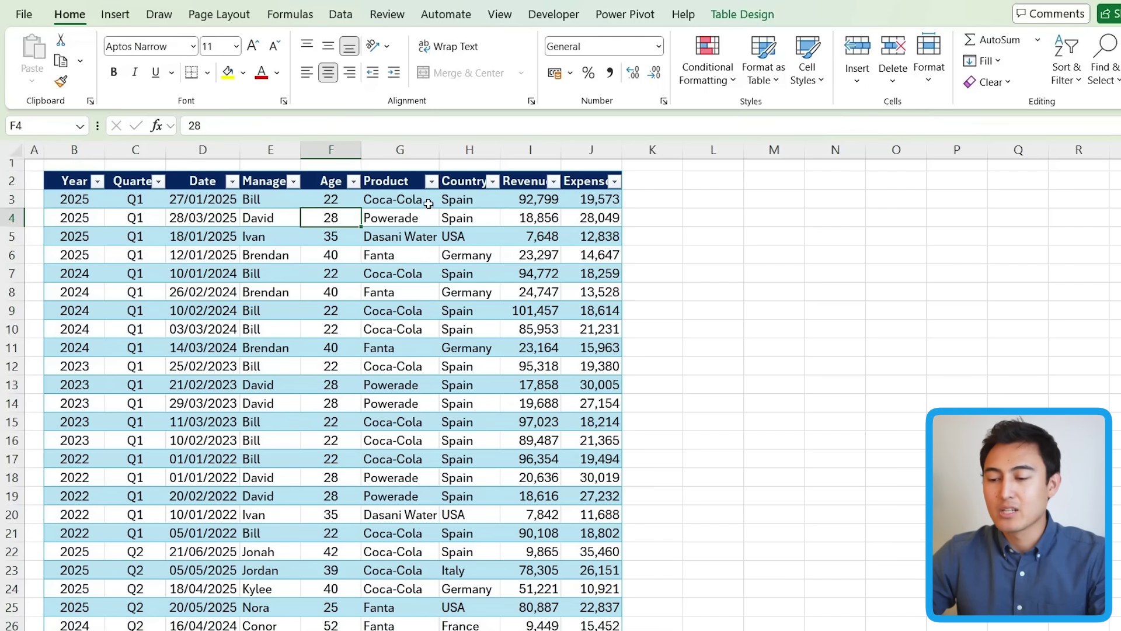
left_click(383, 201)
key("Down")
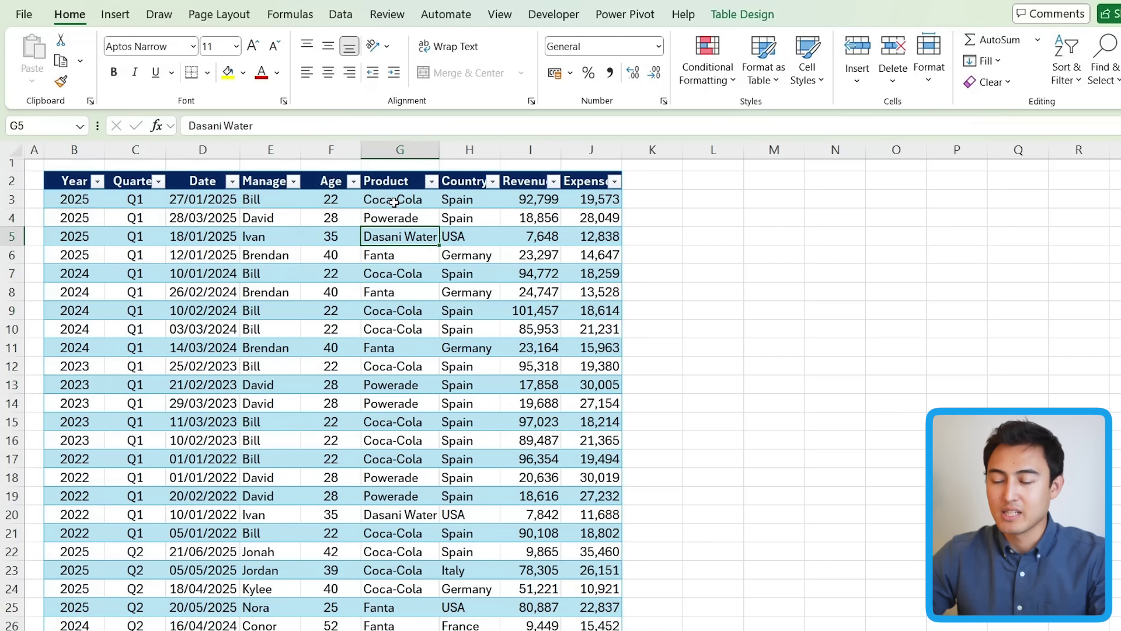
key("Down")
key("Right")
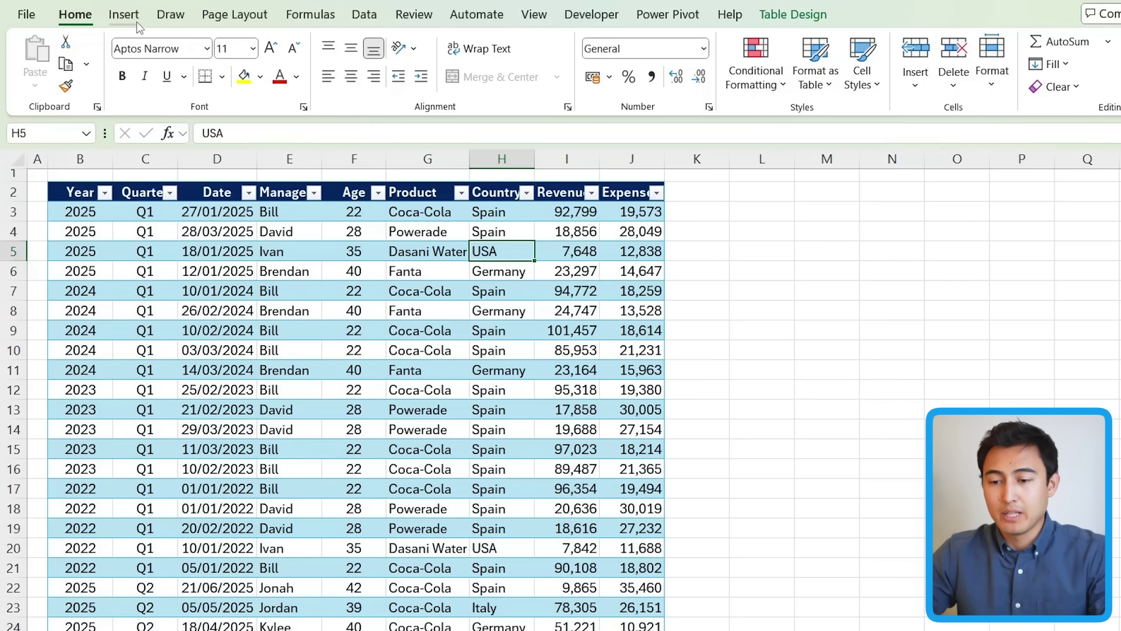
Insert a PivotTable from Table1 on a new sheet summing Revenue by Country
left_click(137, 23)
left_click(49, 54)
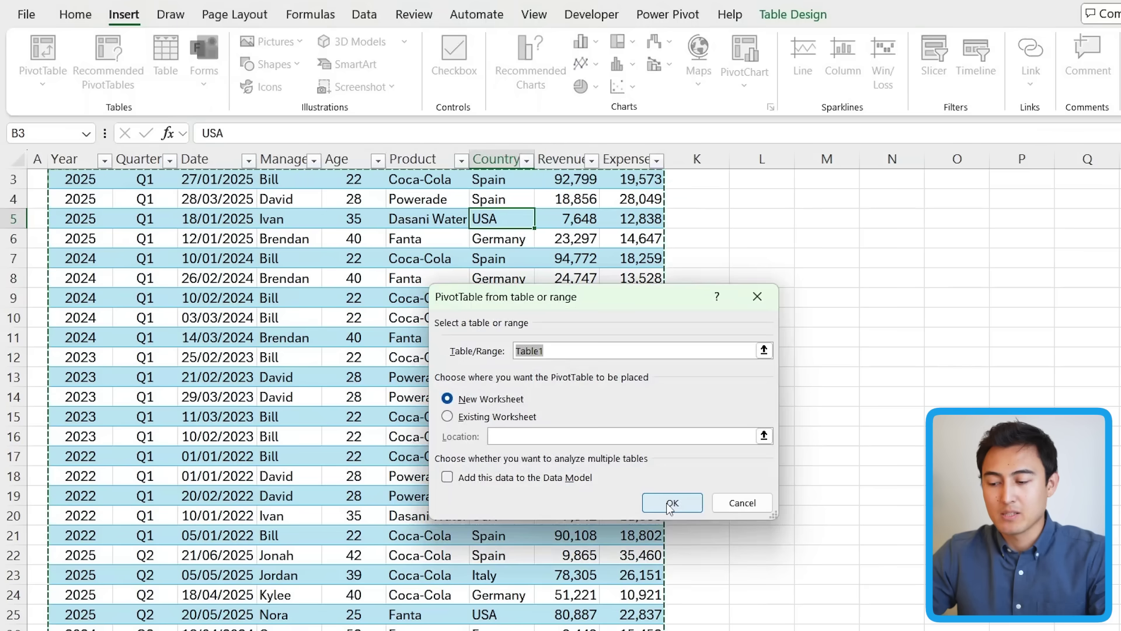
left_click(671, 503)
scroll(549, 319, "down", 2)
left_click_drag(540, 338, 812, 584)
left_click_drag(569, 320, 573, 598)
left_click(216, 279)
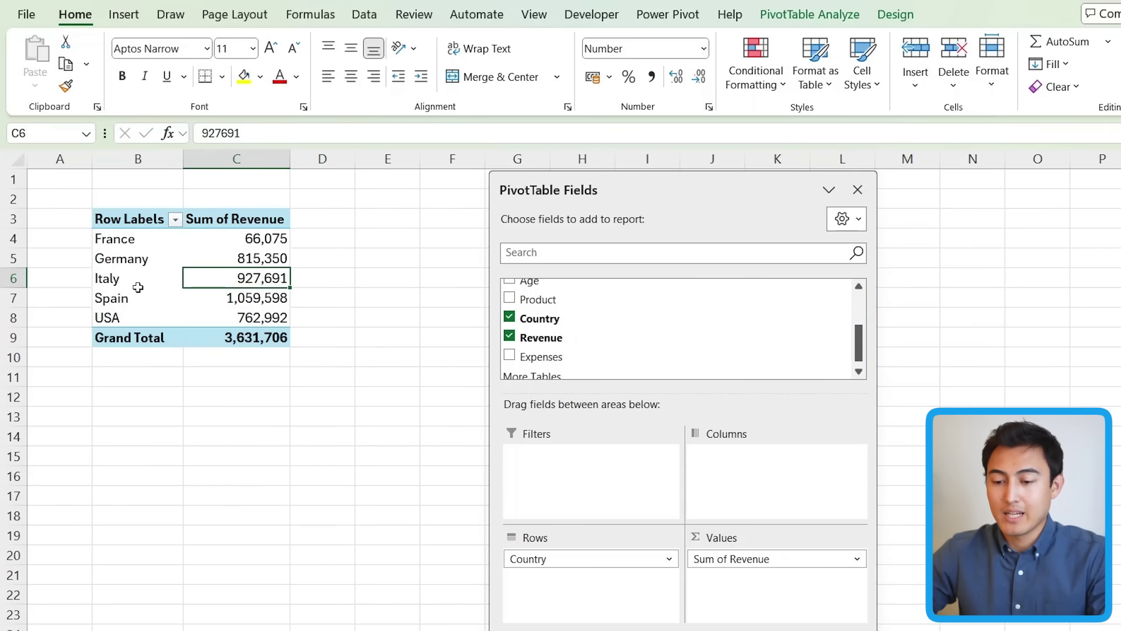
Review the pivot's country labels and drag Spain's row to the top of the pivot
left_click(114, 270)
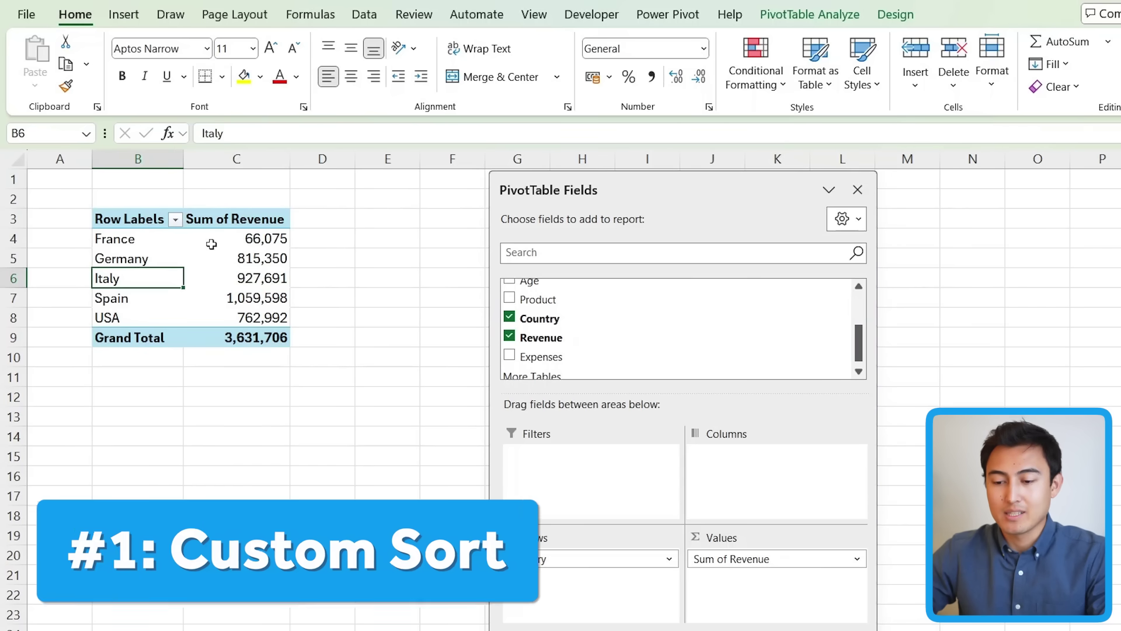
left_click(156, 236)
key("Down")
key("Down")
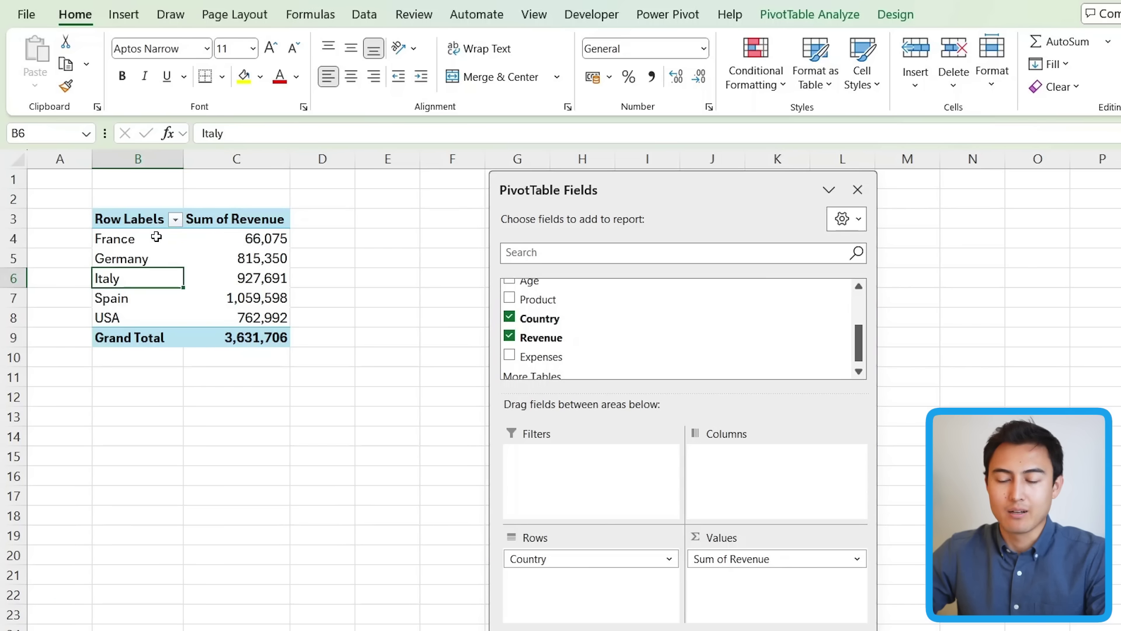
key("Up")
left_click(162, 281)
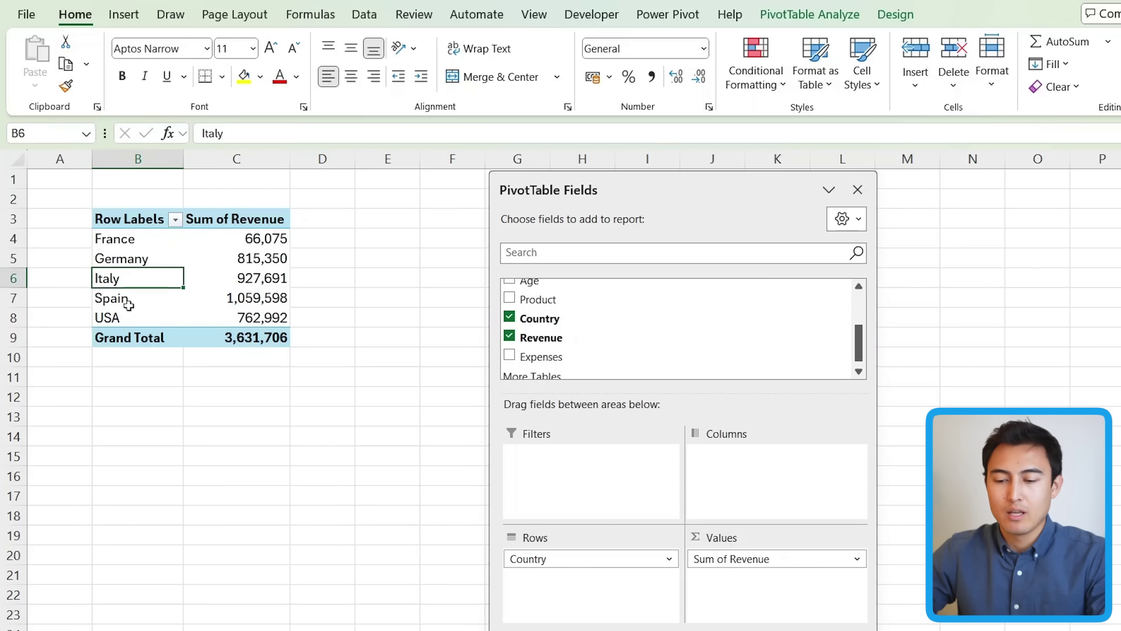
left_click(148, 291)
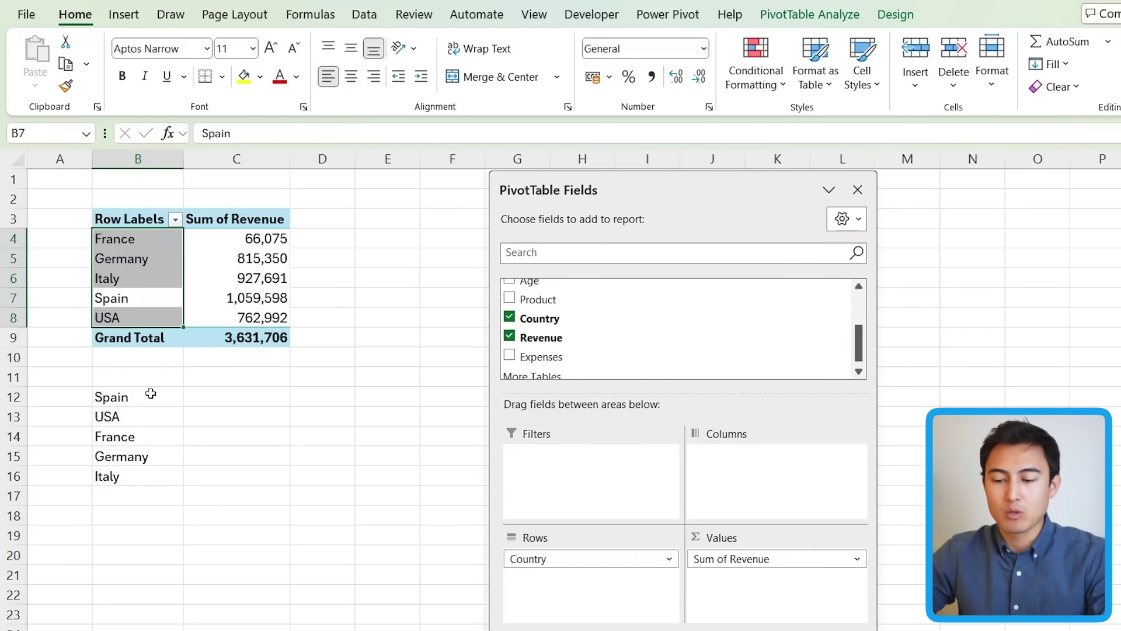
left_click(148, 305)
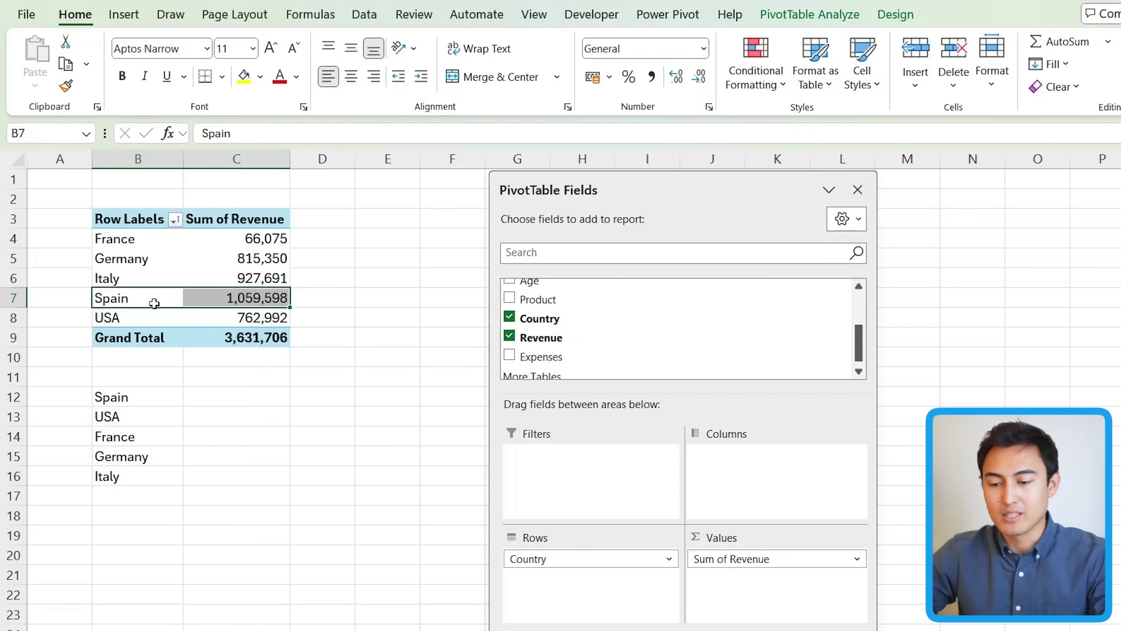
left_click_drag(154, 304, 170, 233)
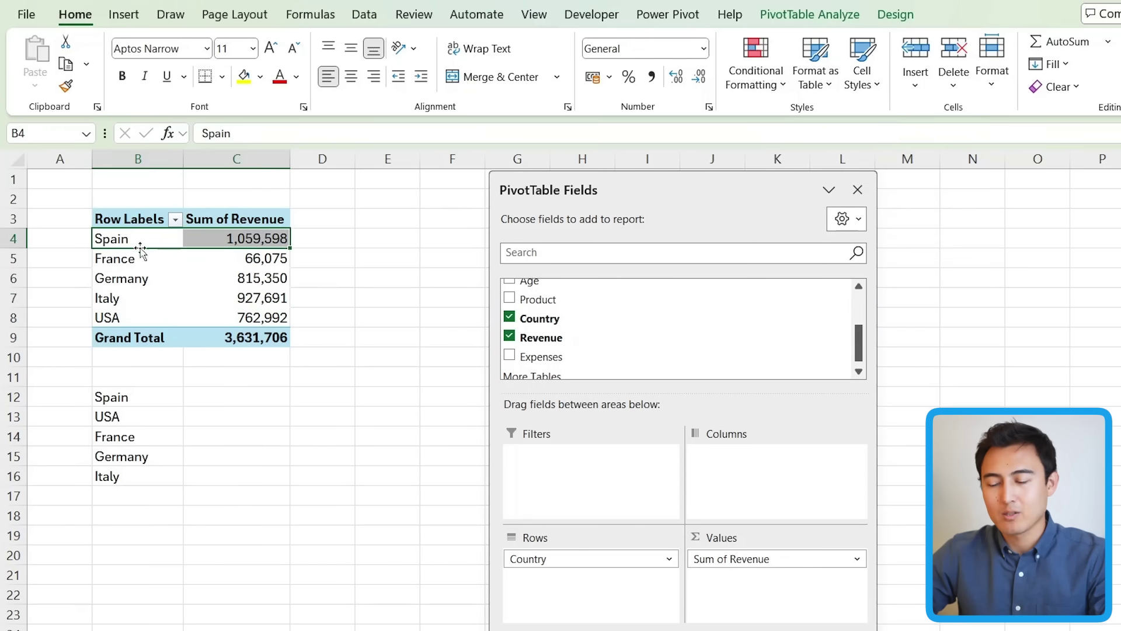
left_click(170, 259)
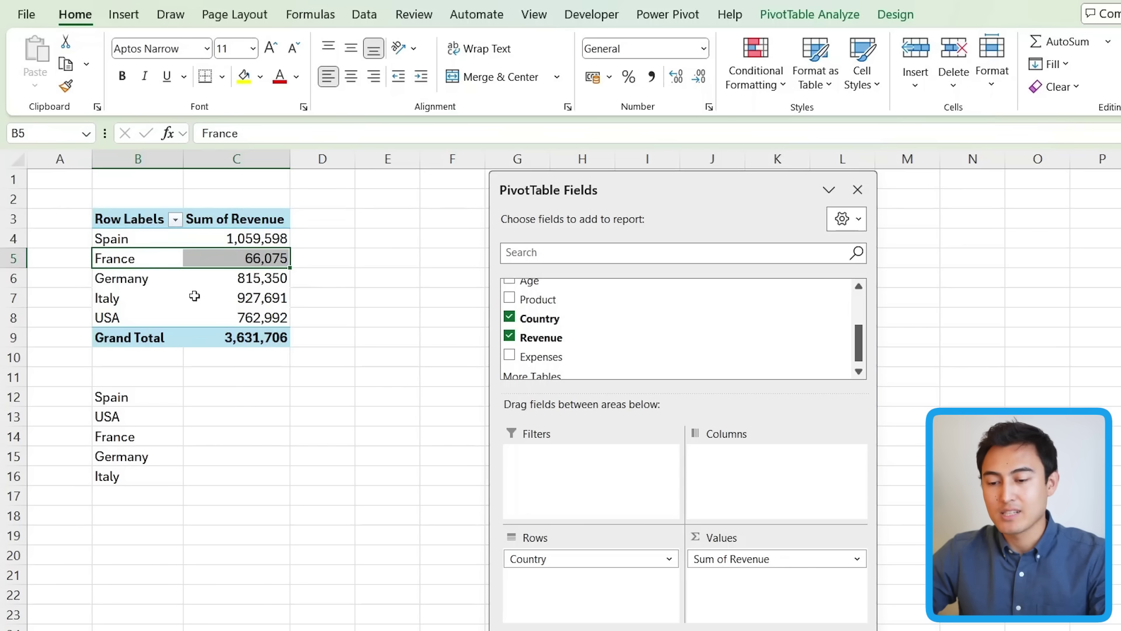
Import B12:B16 (Spain, USA, France, Germany, Italy) as a custom list via Advanced options
left_click(19, 12)
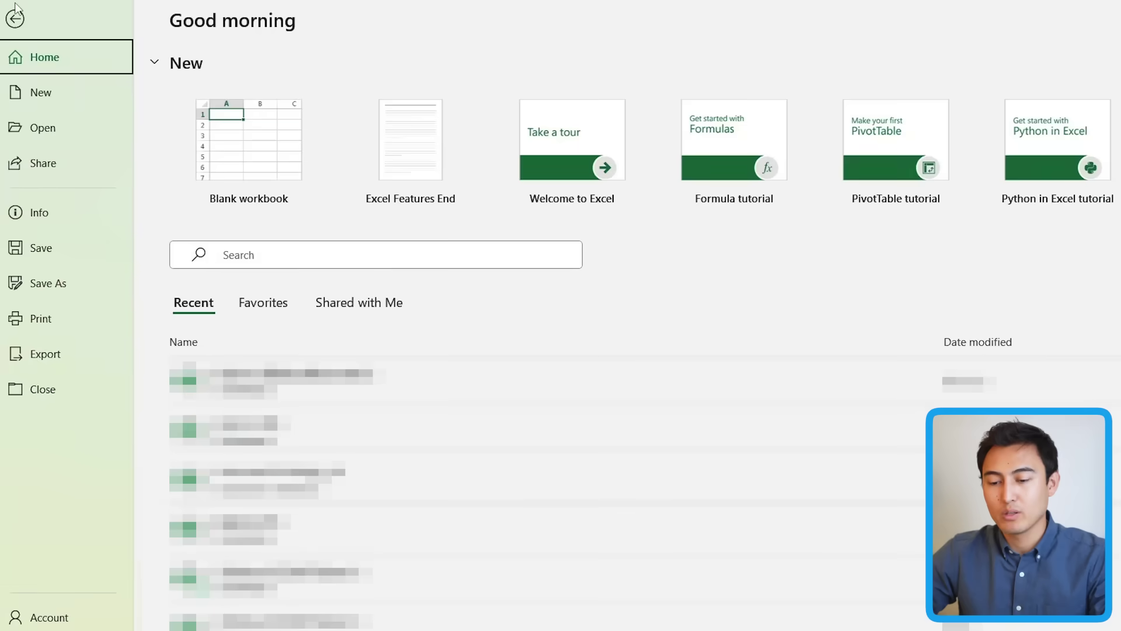
left_click(53, 605)
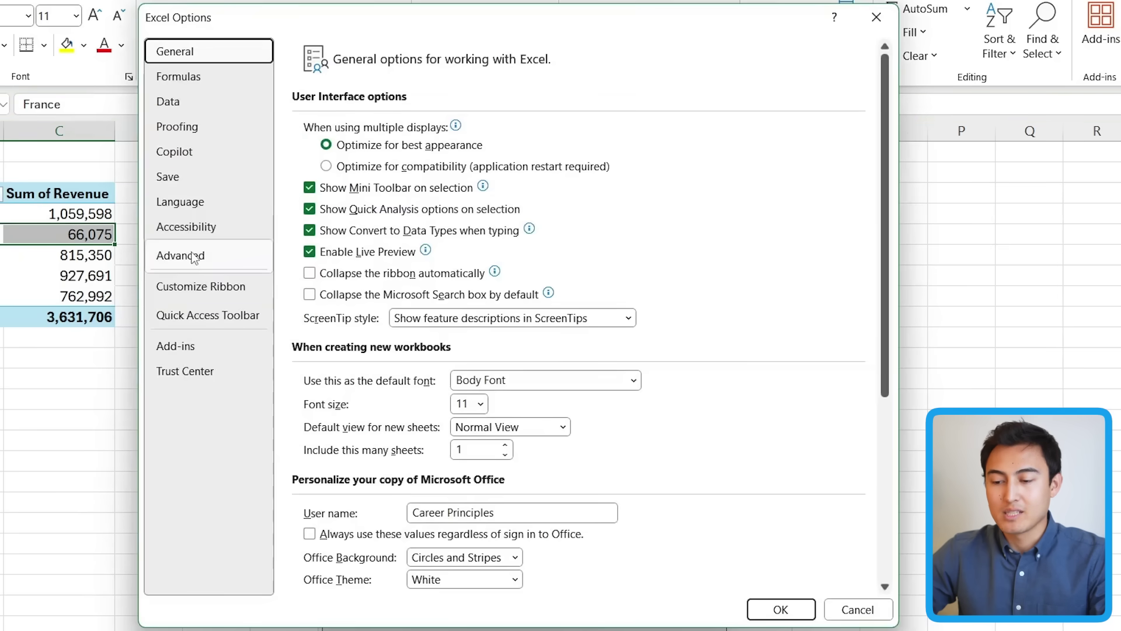
left_click(194, 258)
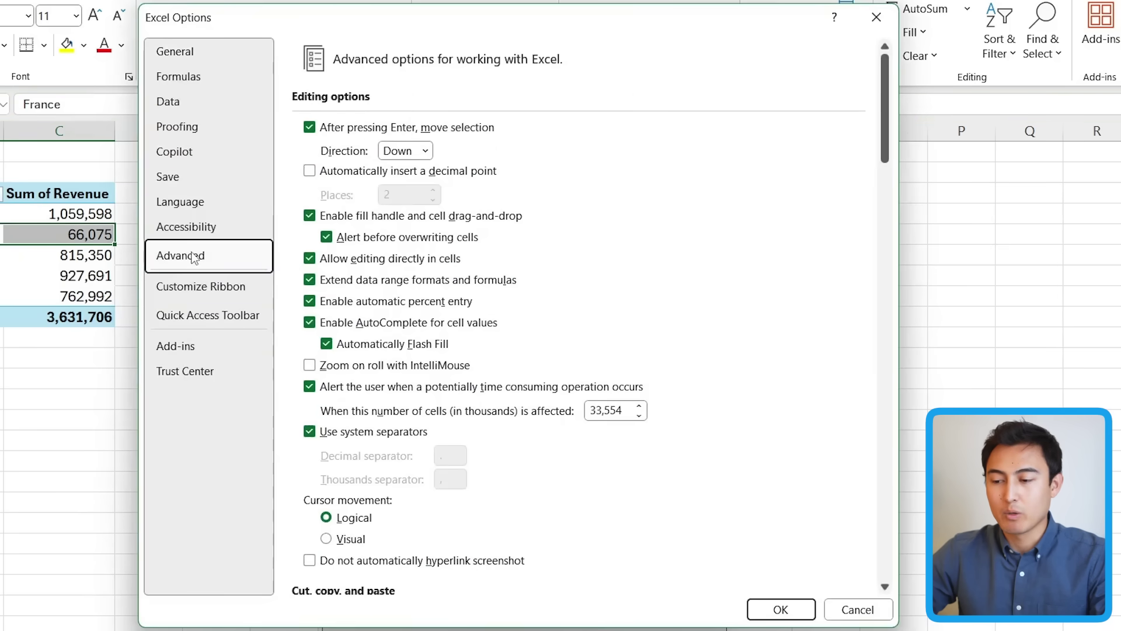
scroll(786, 262, "down", 15)
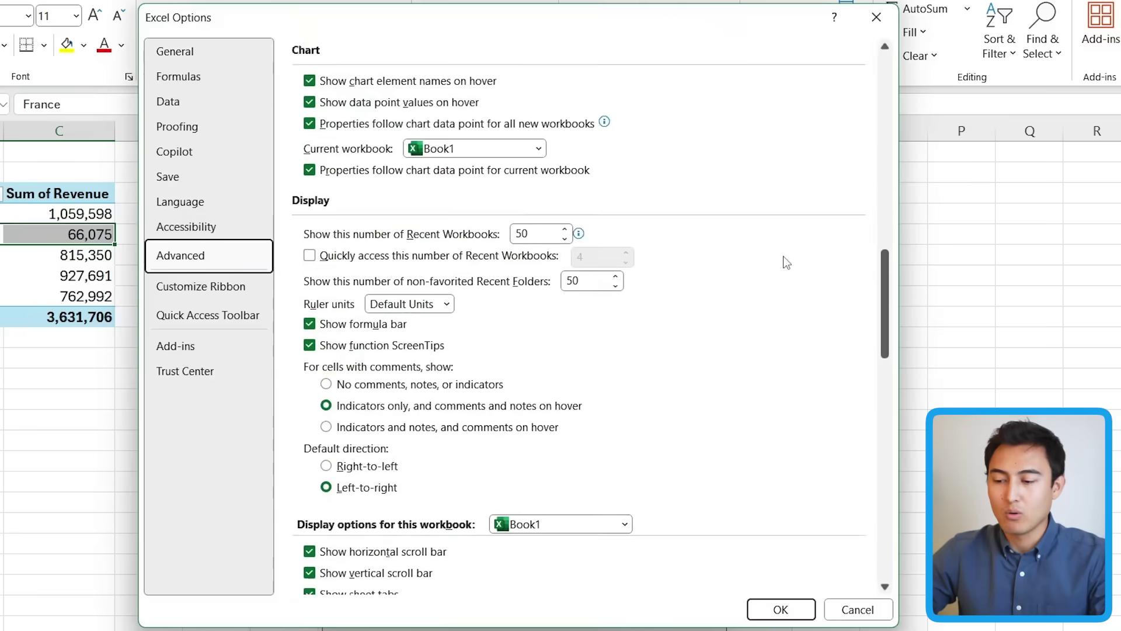
scroll(786, 262, "down", 8)
scroll(786, 262, "down", 8)
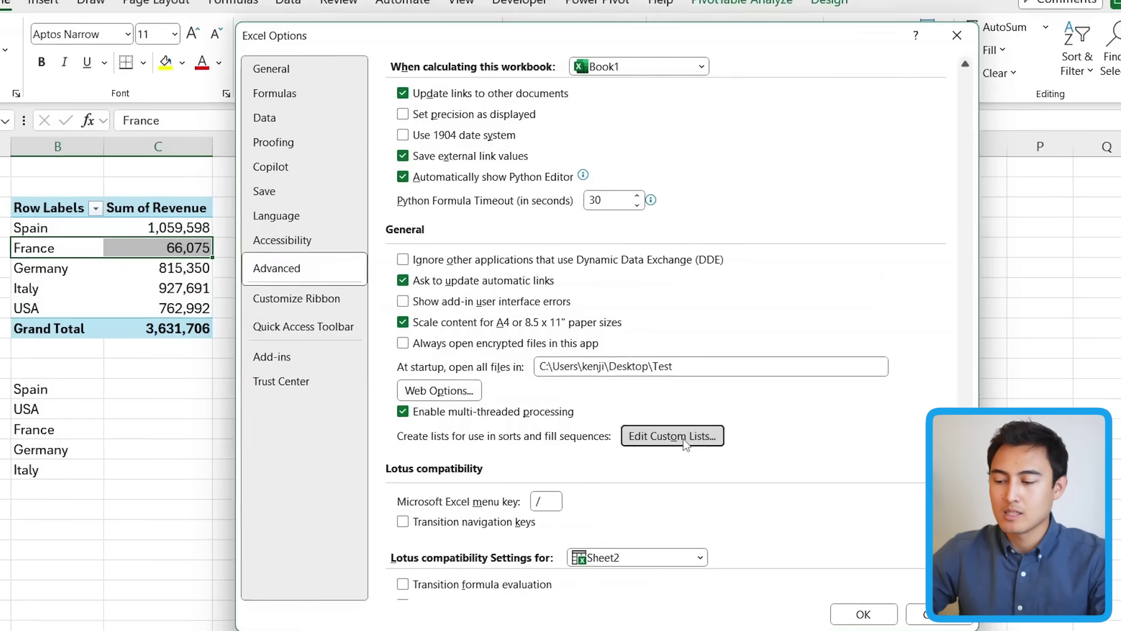
left_click(597, 430)
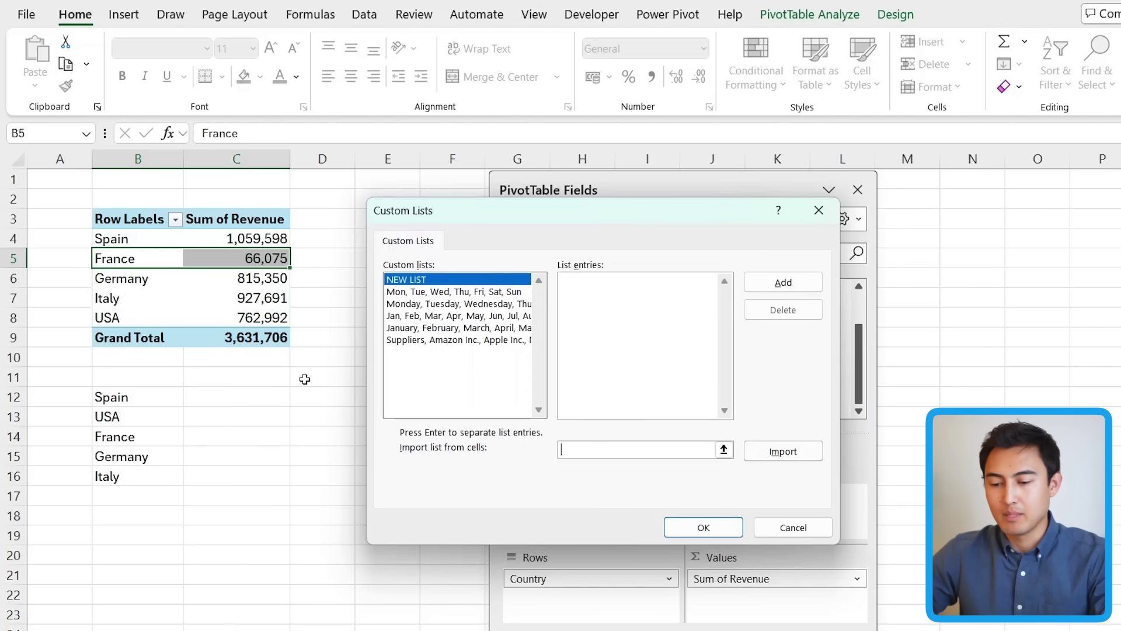
left_click_drag(122, 392, 119, 476)
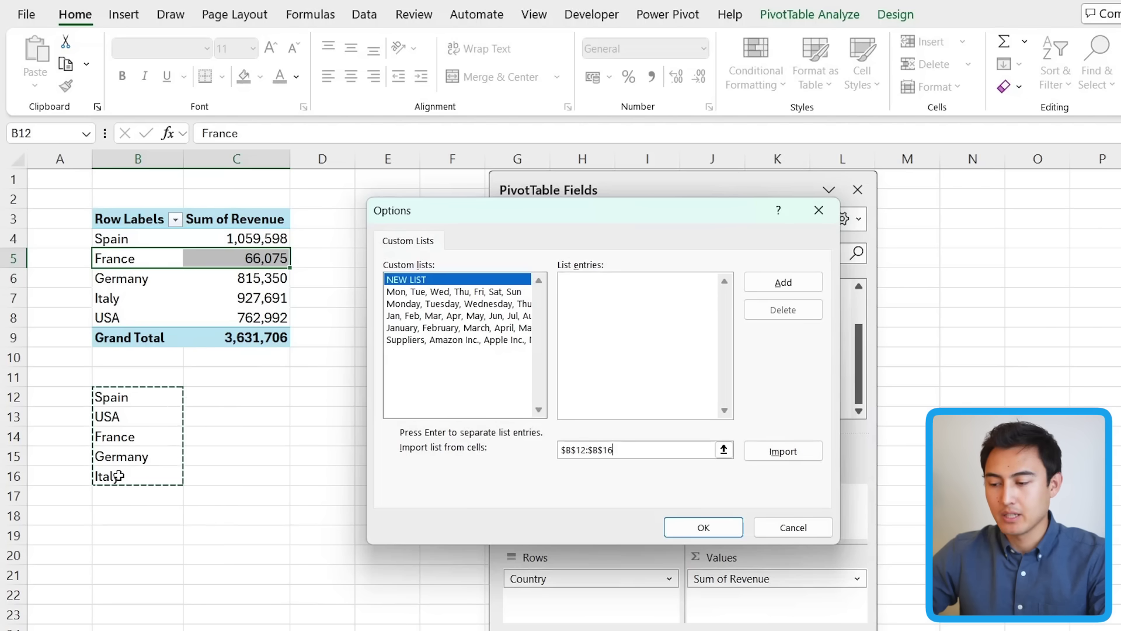
left_click(783, 451)
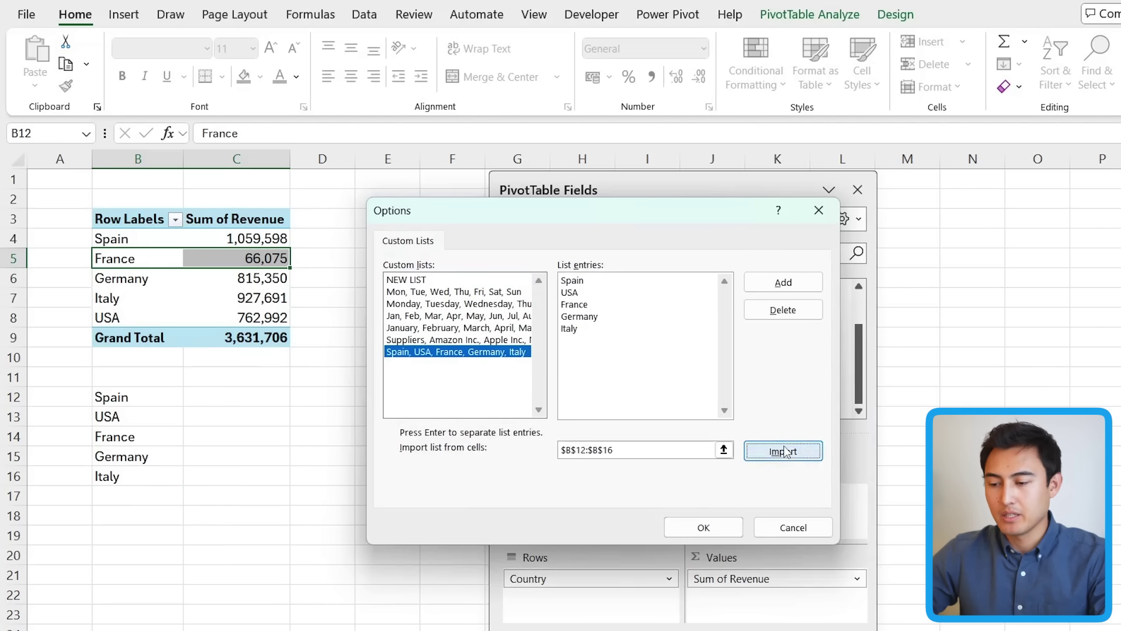
left_click(704, 528)
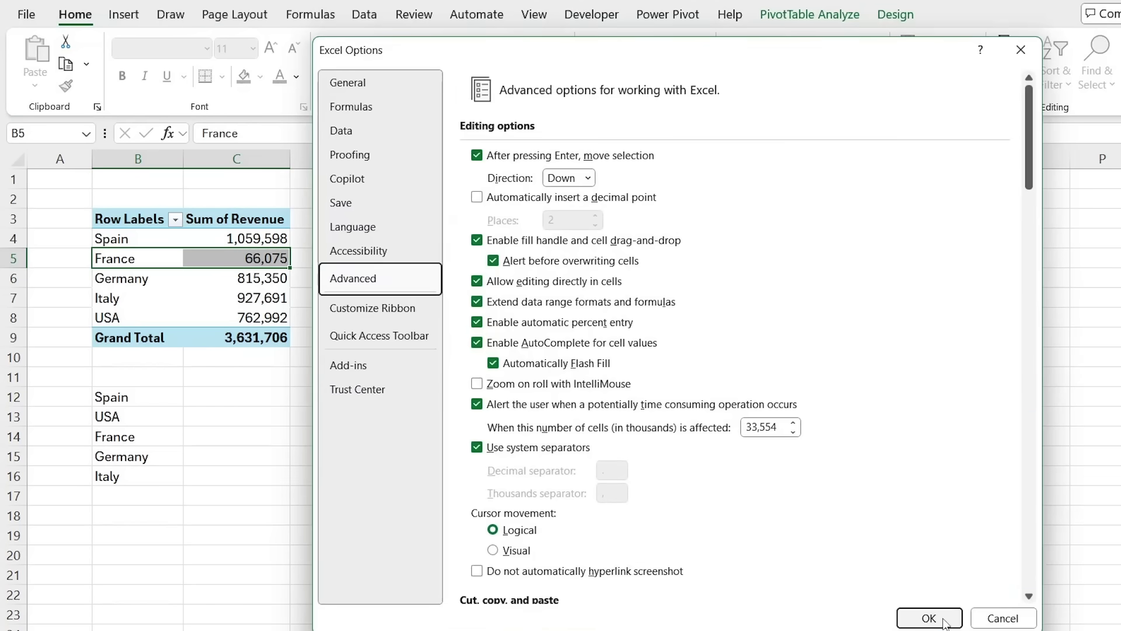
left_click(944, 619)
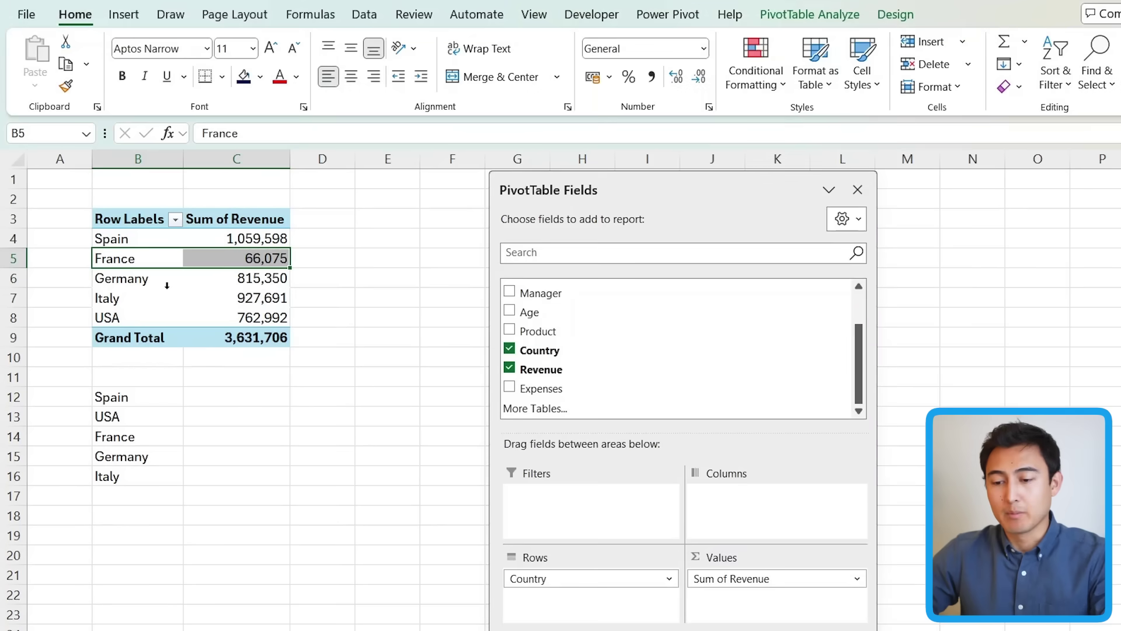
Sort the country rows A to Z by the custom order and re-add Country to Rows
left_click(175, 219)
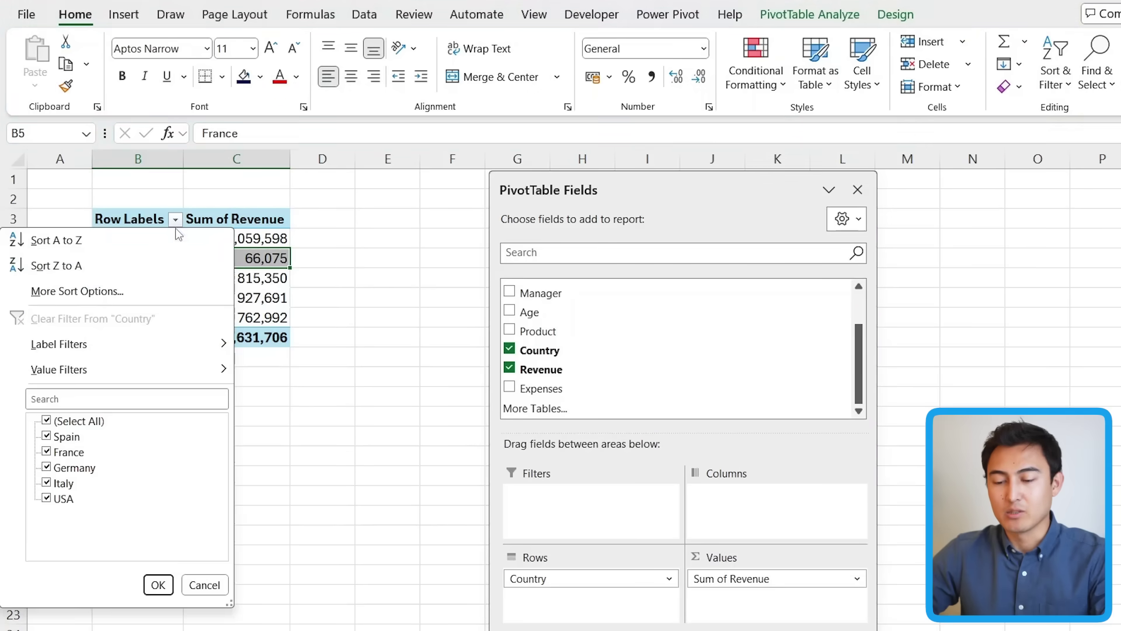
left_click(175, 237)
left_click(187, 295)
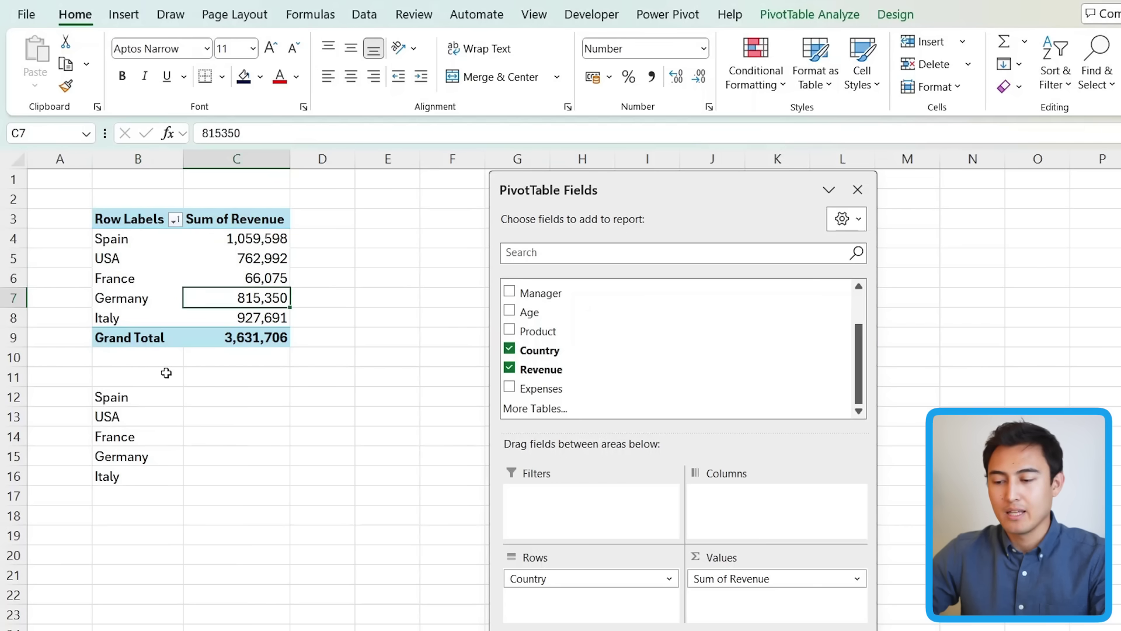
left_click_drag(560, 578, 411, 557)
left_click(538, 350)
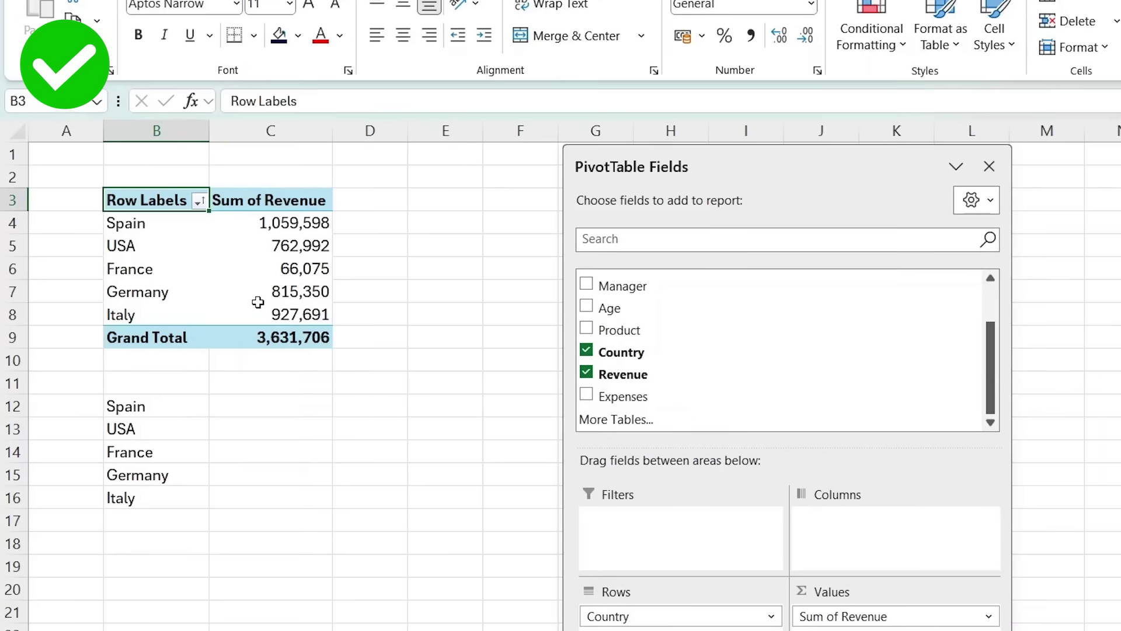
mouse_move(225, 307)
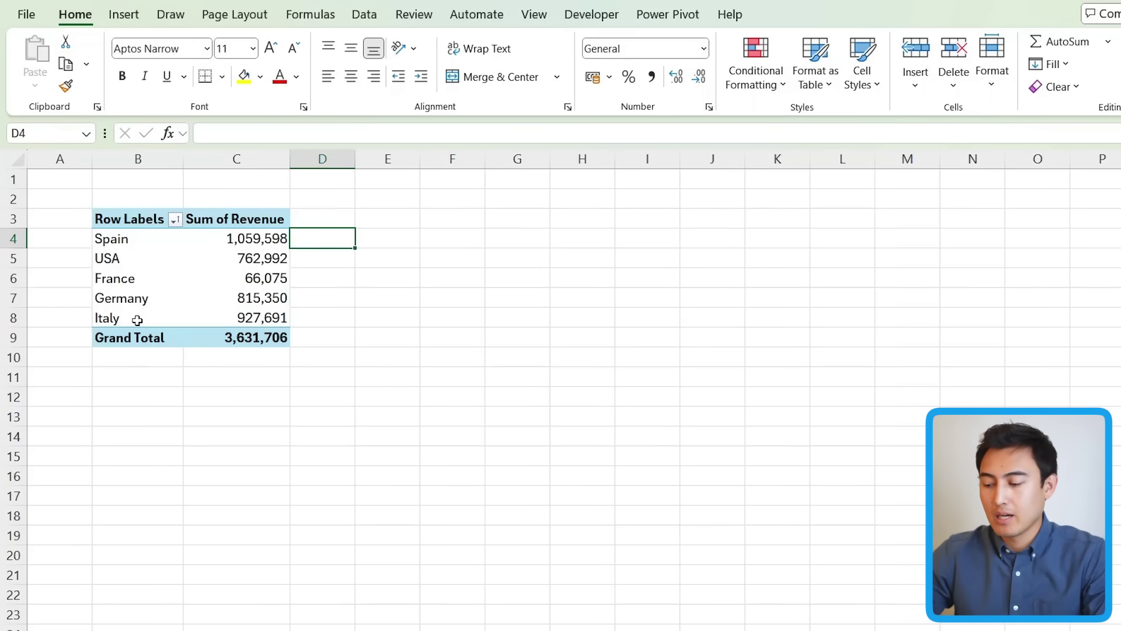
Compute Spain's revenue share (0.29176) in D4 against the Grand Total, then delete it
type("=")
left_click(260, 238)
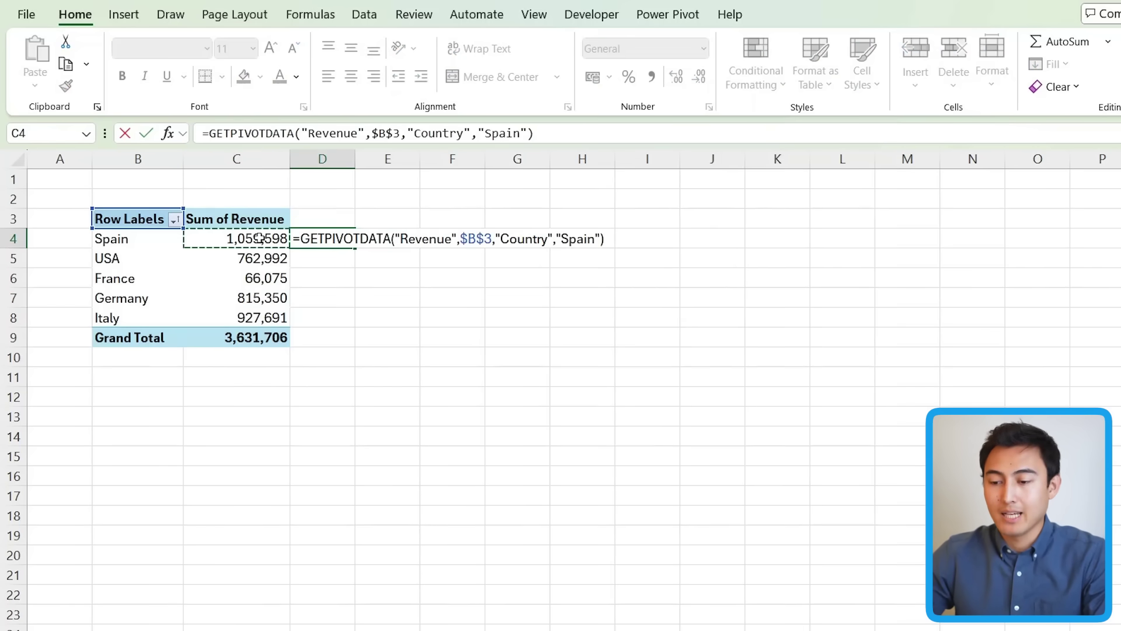
type("/")
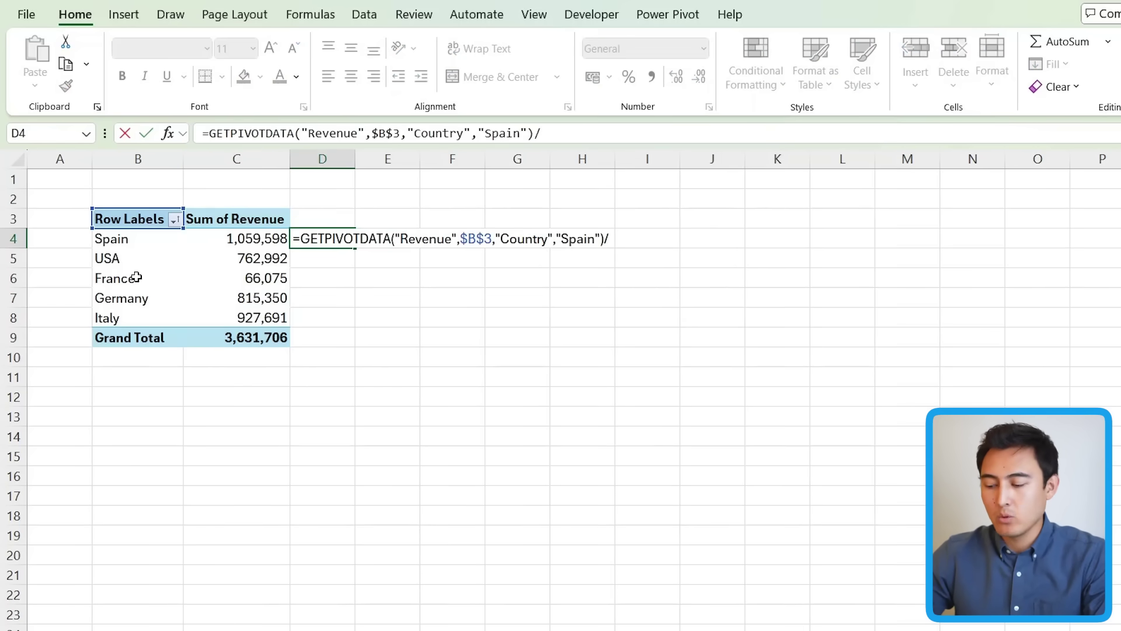
left_click(232, 337)
key("Return")
key("Up")
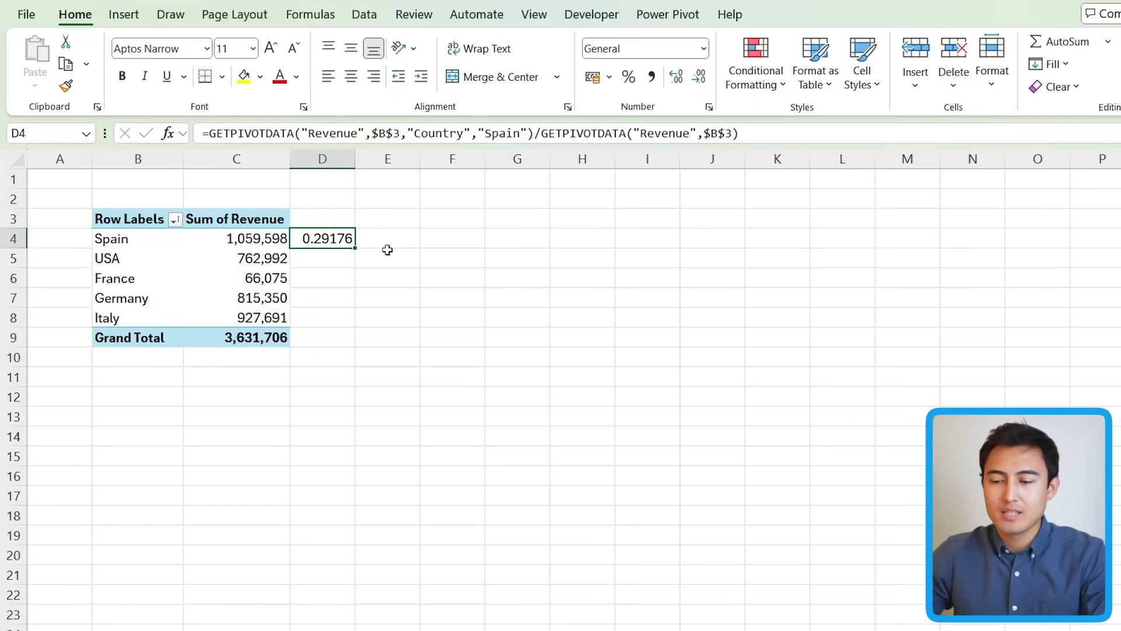
key("Delete")
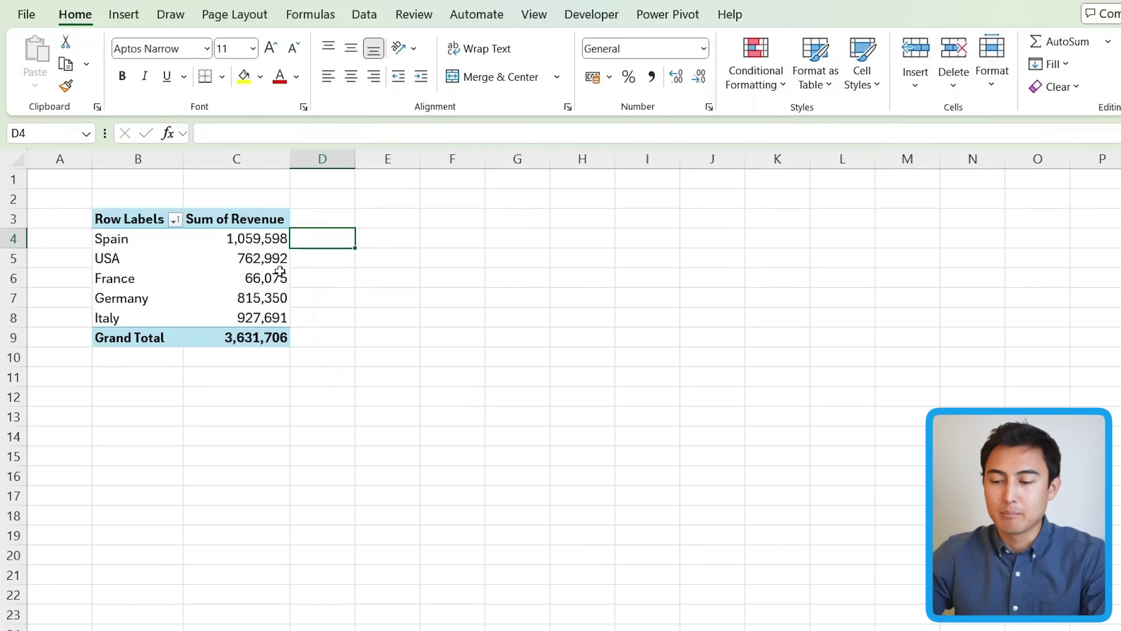
left_click(248, 257)
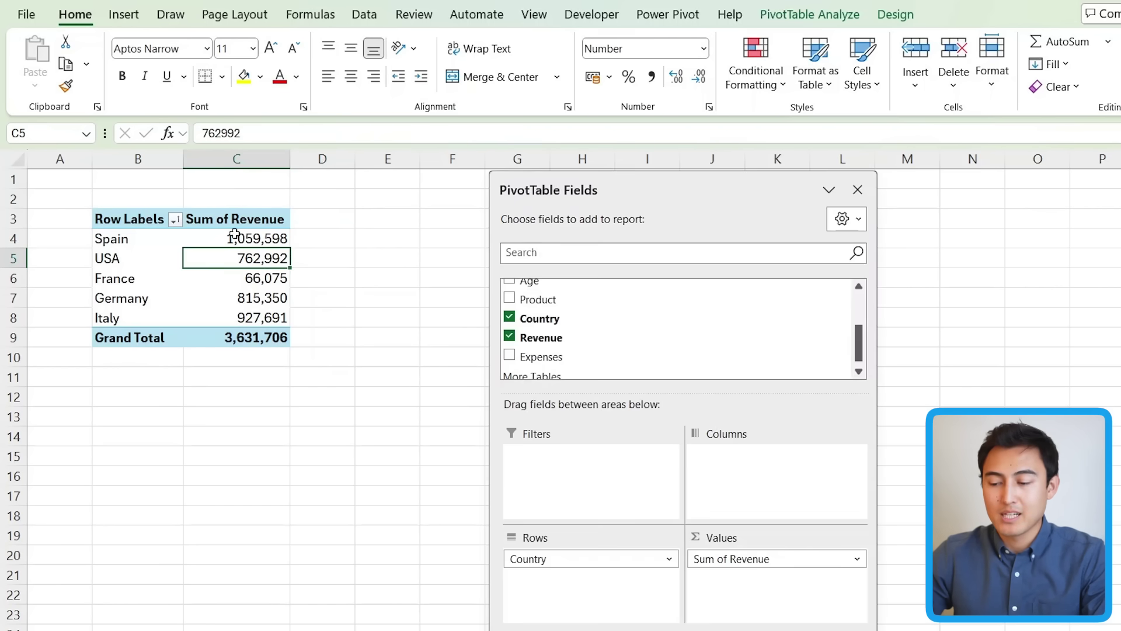
Add Revenue to Values again and show Sum of Revenue2 as % of Grand Total
left_click_drag(535, 334, 741, 595)
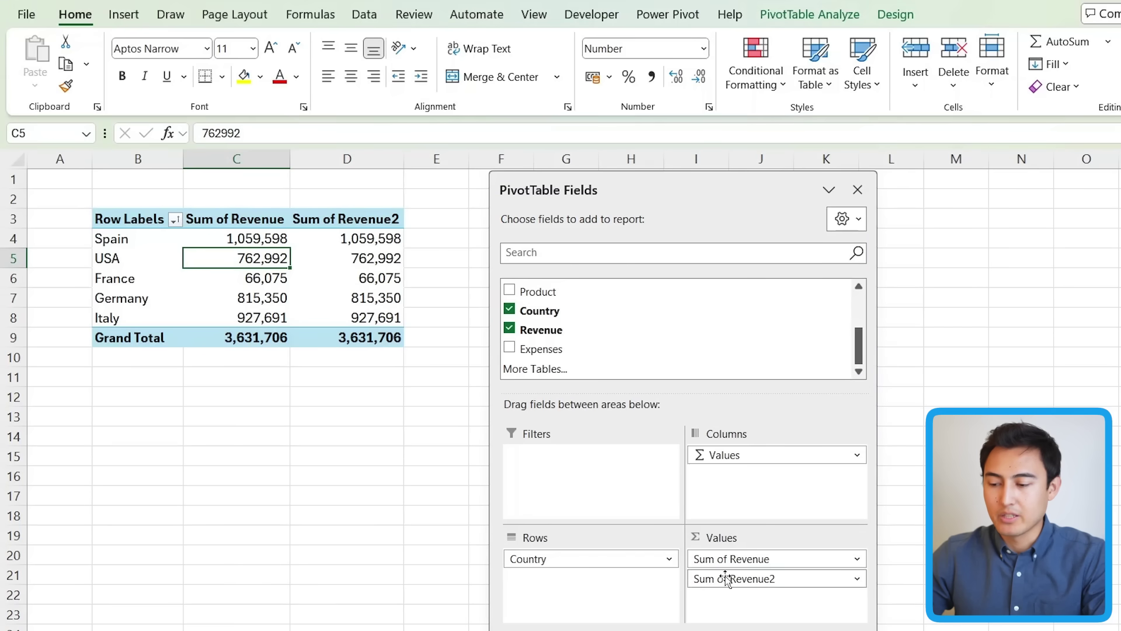
left_click(350, 222)
right_click(382, 224)
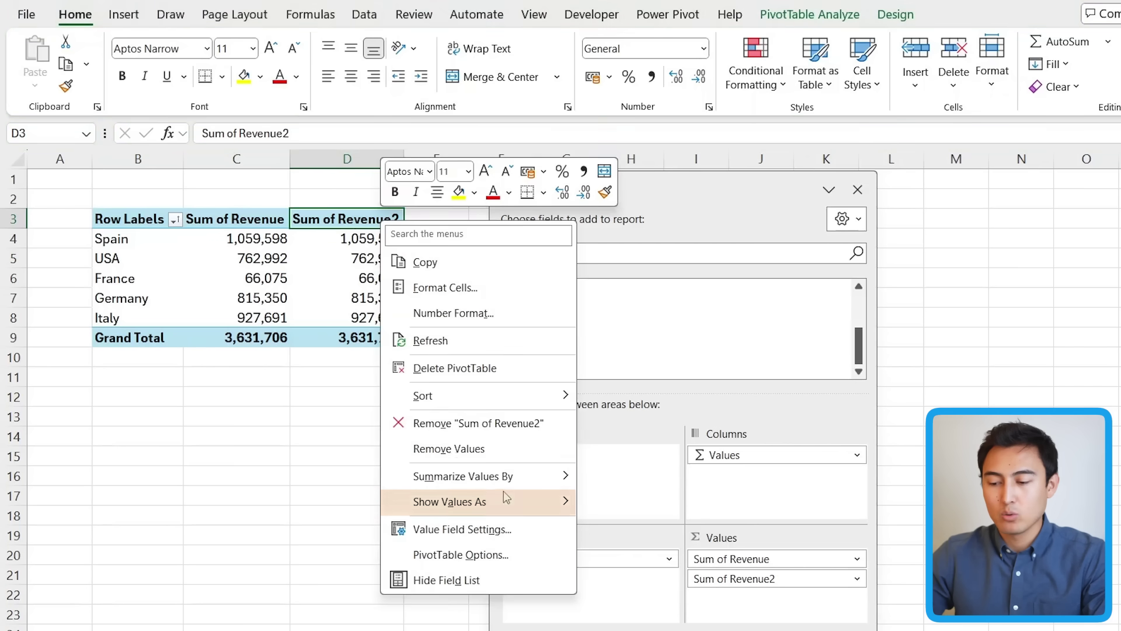
mouse_move(477, 507)
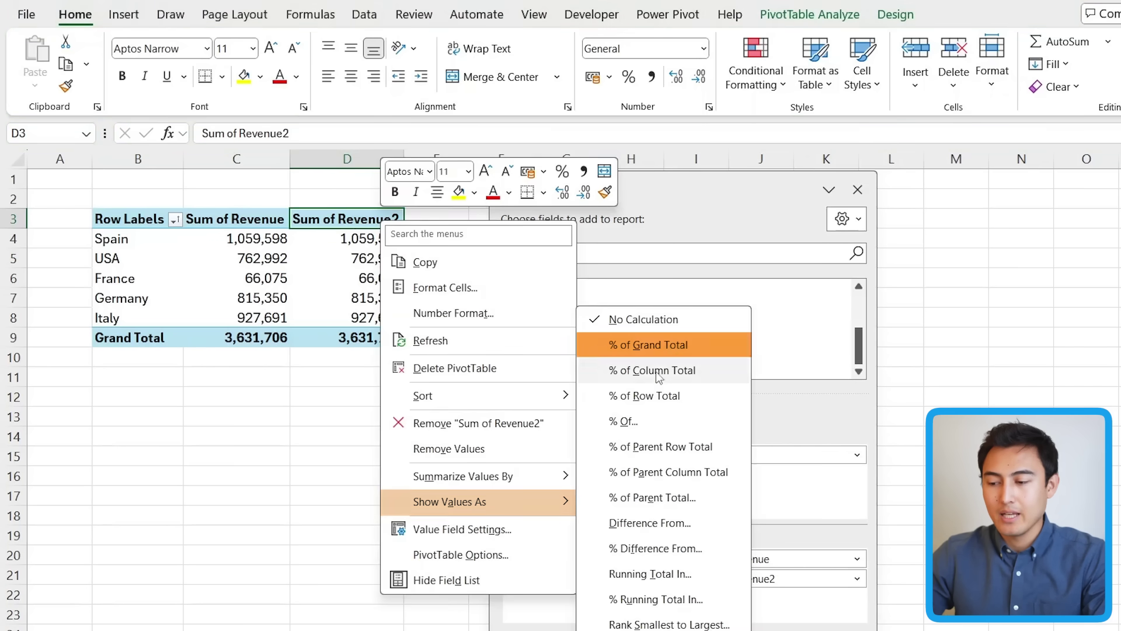
left_click(675, 348)
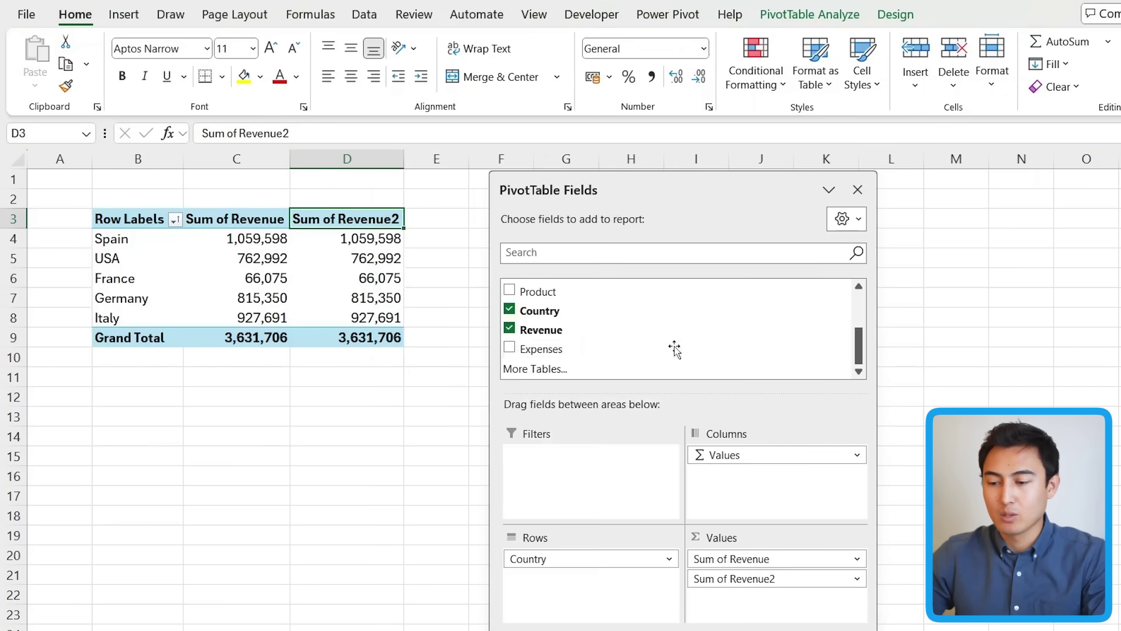
Check the country percentages, such as Spain 29.18% and France 1.82%
left_click(351, 244)
key("Down")
key("Up")
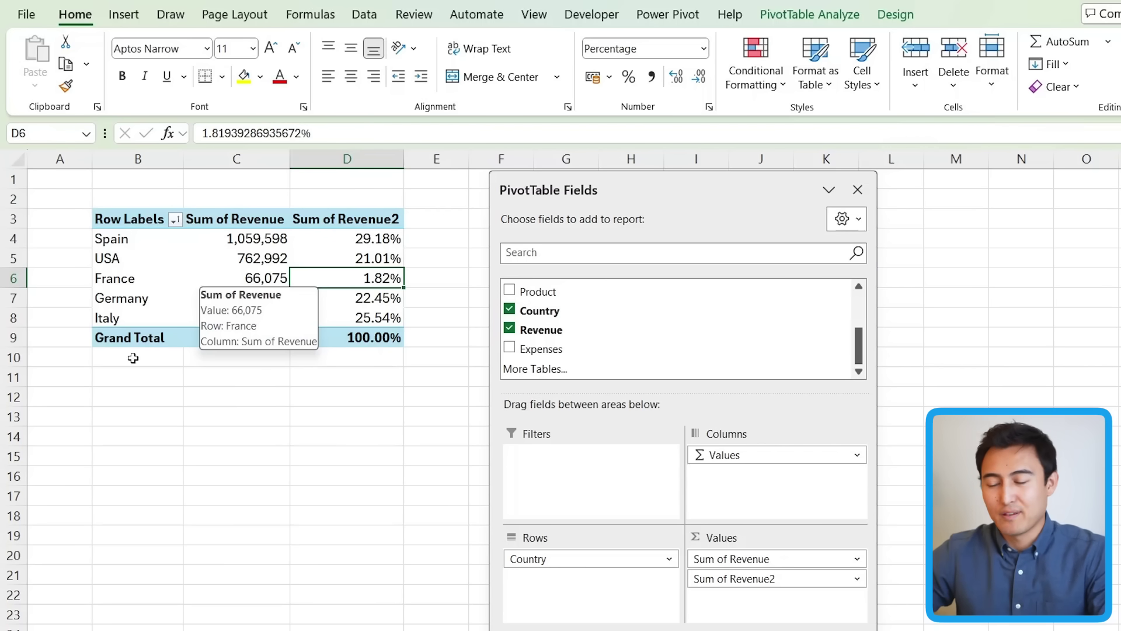
key("Down")
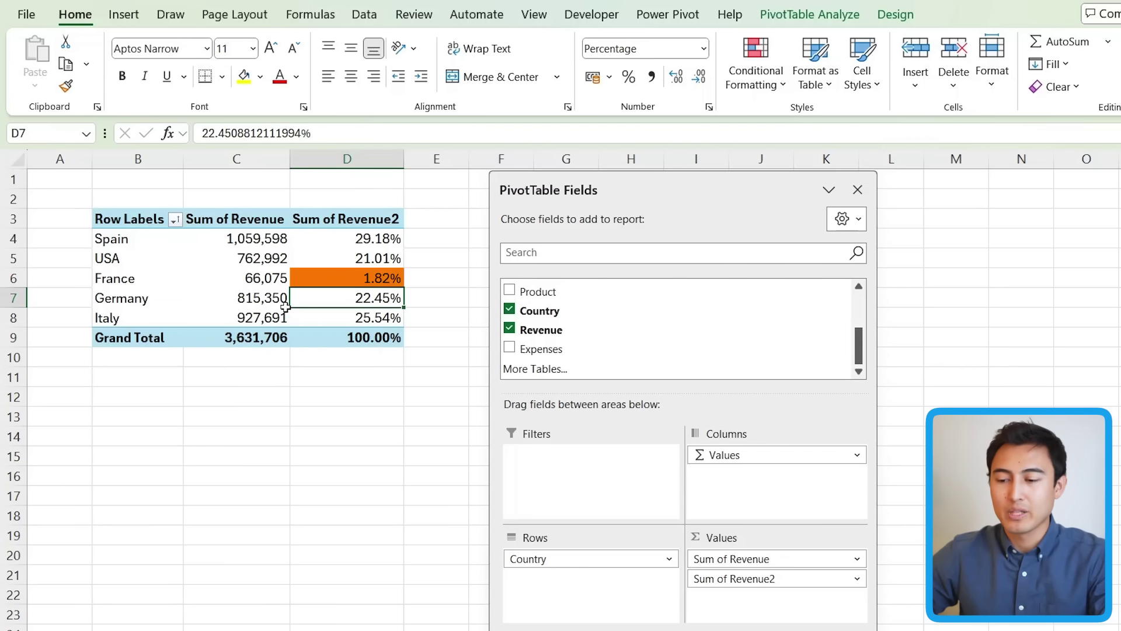
key("Down")
key("Up")
key("Up")
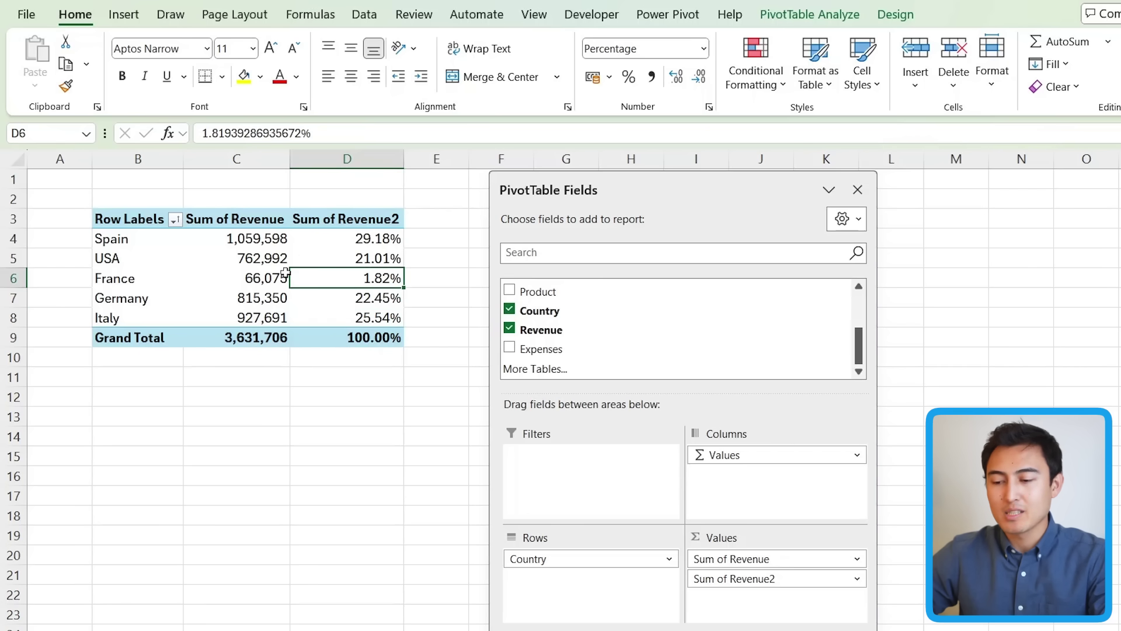
key("Up")
key("Up")
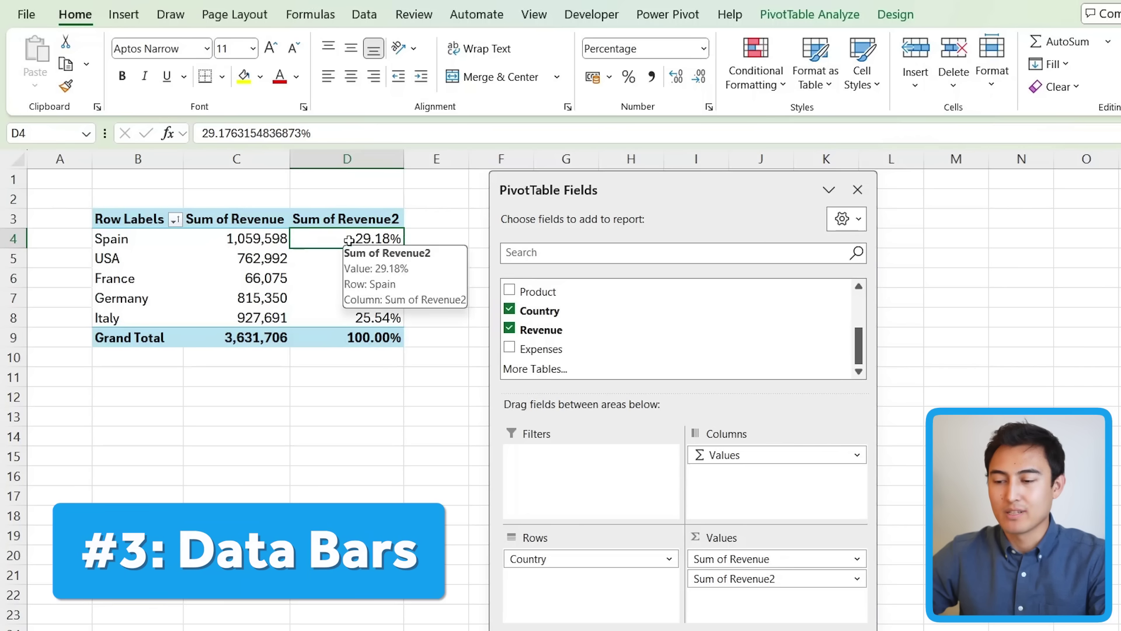
Apply orange gradient data bars to D4 and extend them to all country Sum of Revenue2 cells
left_click(746, 88)
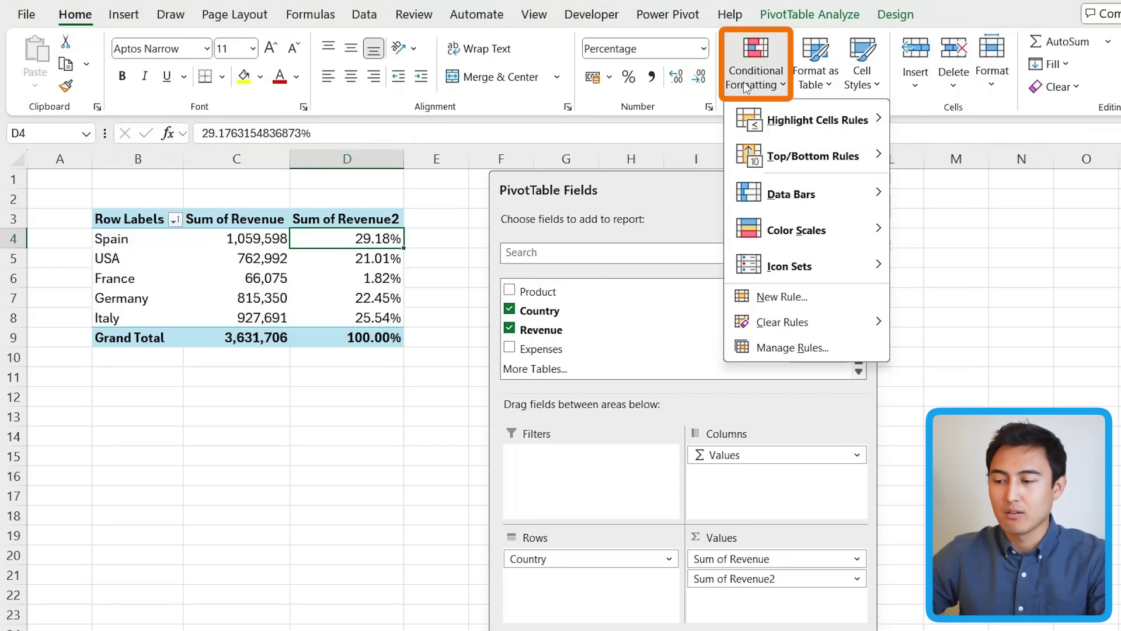
mouse_move(788, 191)
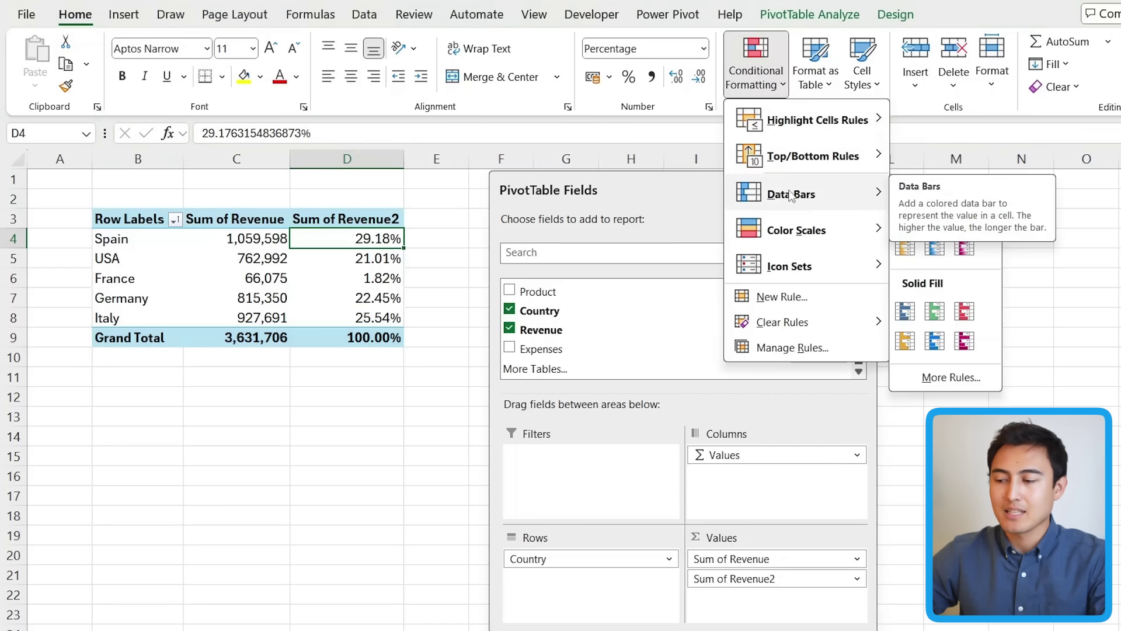
left_click(905, 248)
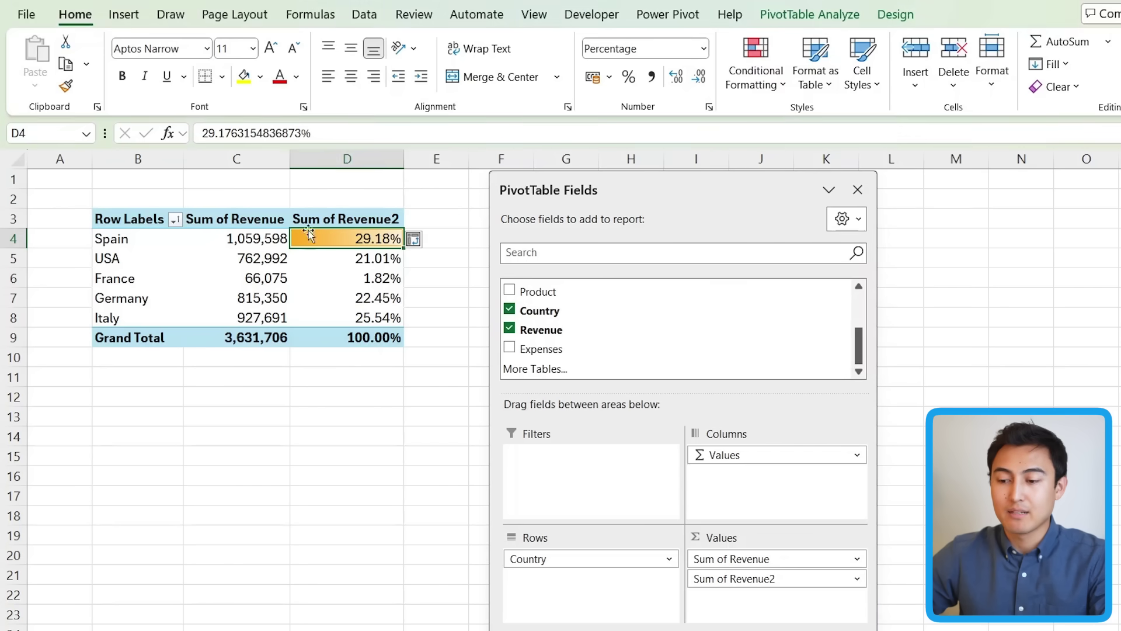
left_click(416, 240)
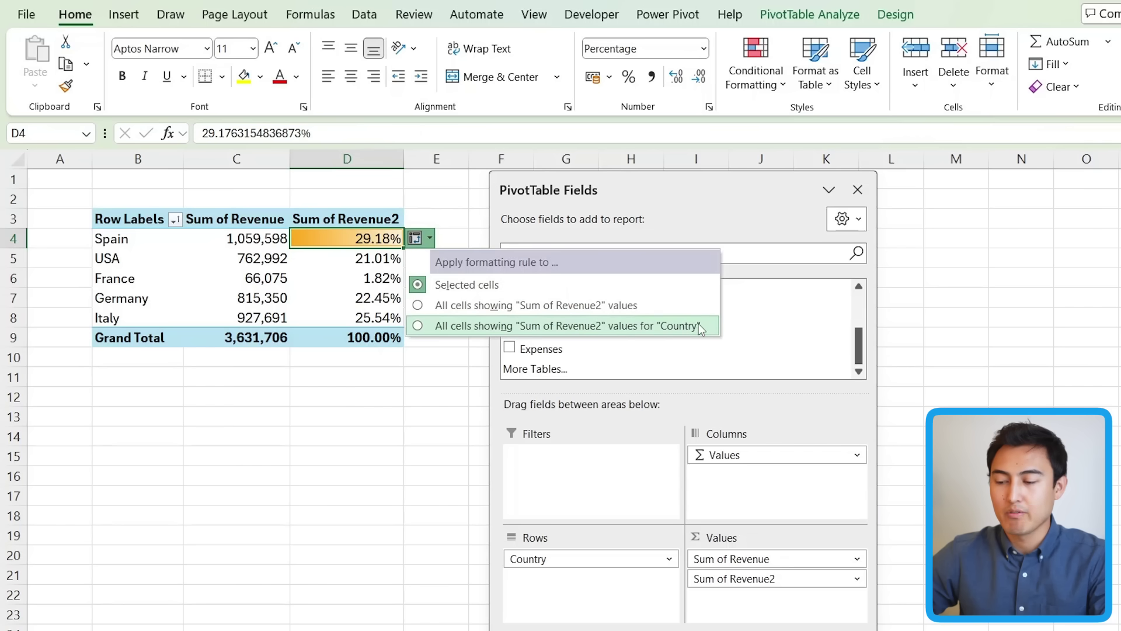
left_click(598, 327)
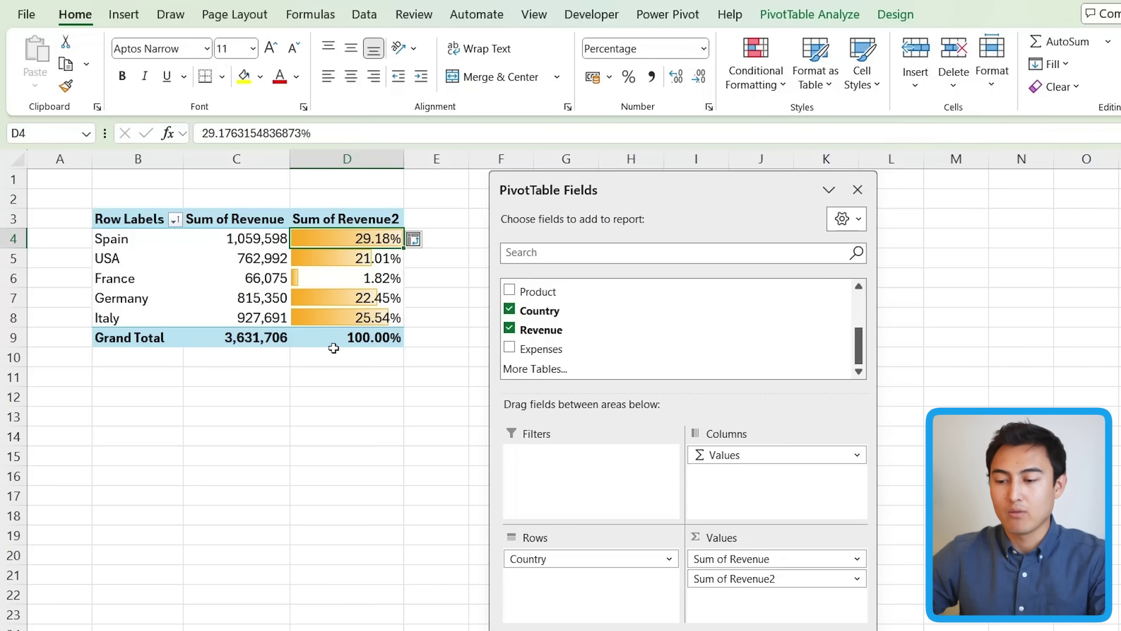
Review each country's data bar, ending on Spain's
key("Down")
key("Up")
key("Down")
key("Down")
key("Down")
key("Down")
key("Up")
key("Up")
key("Up")
key("Up")
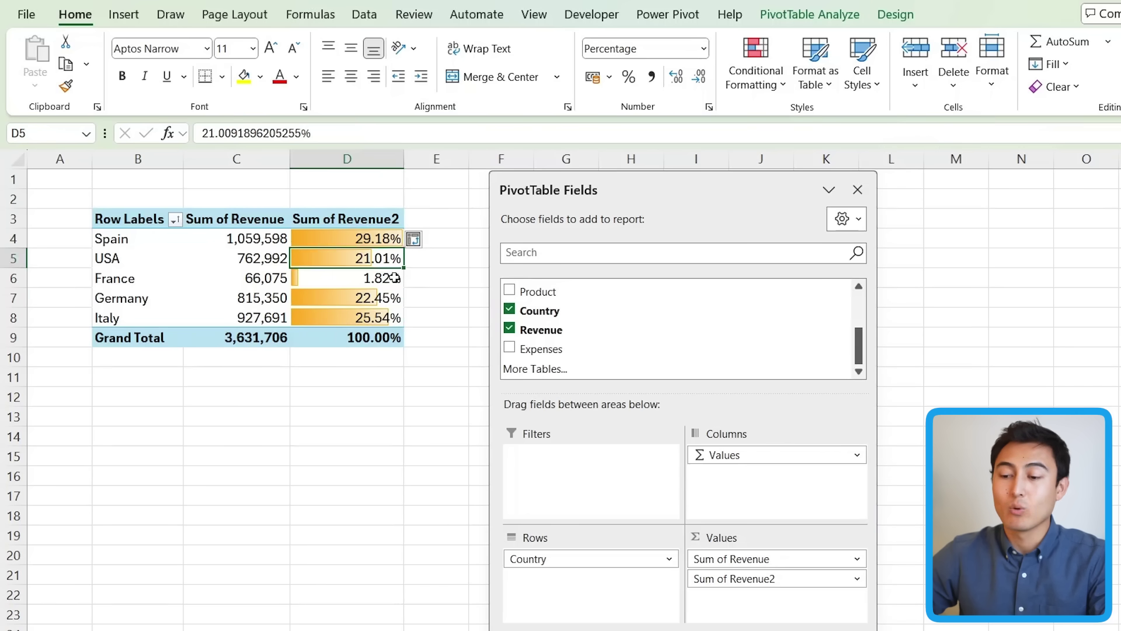
Edit the data bar rule to Show Bar Only and apply it to the pivot
left_click(753, 85)
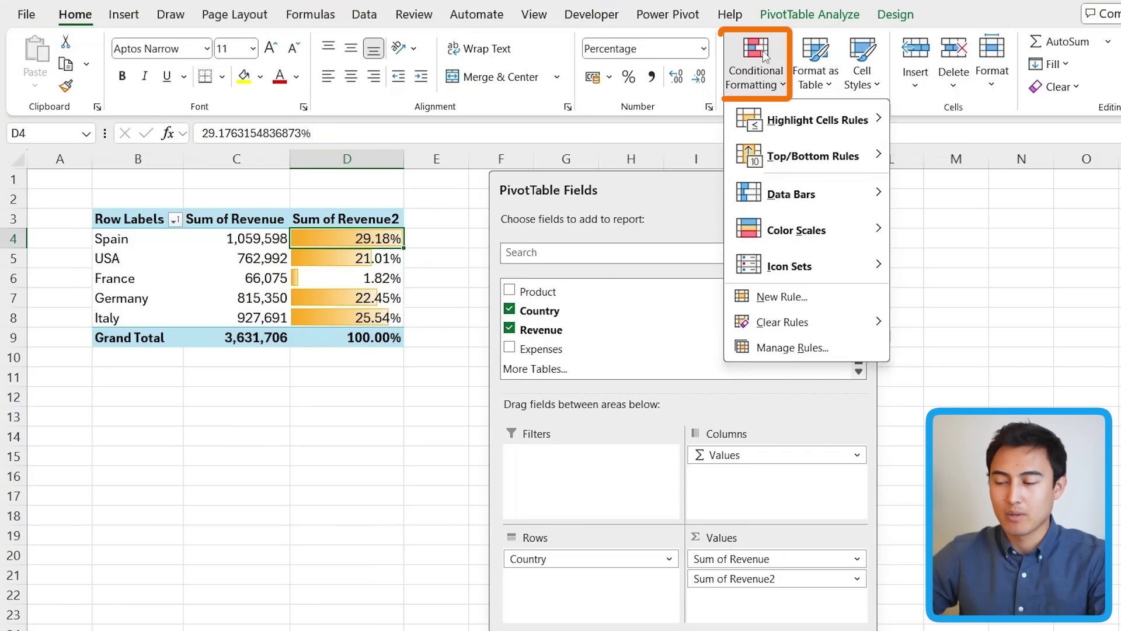
left_click(781, 349)
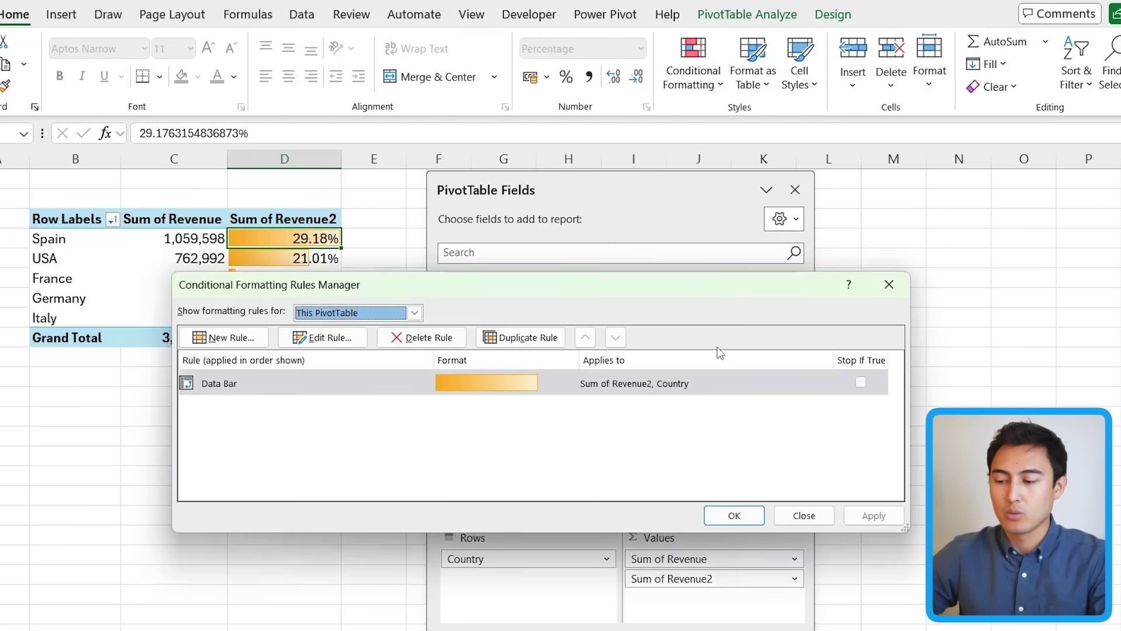
left_click(311, 338)
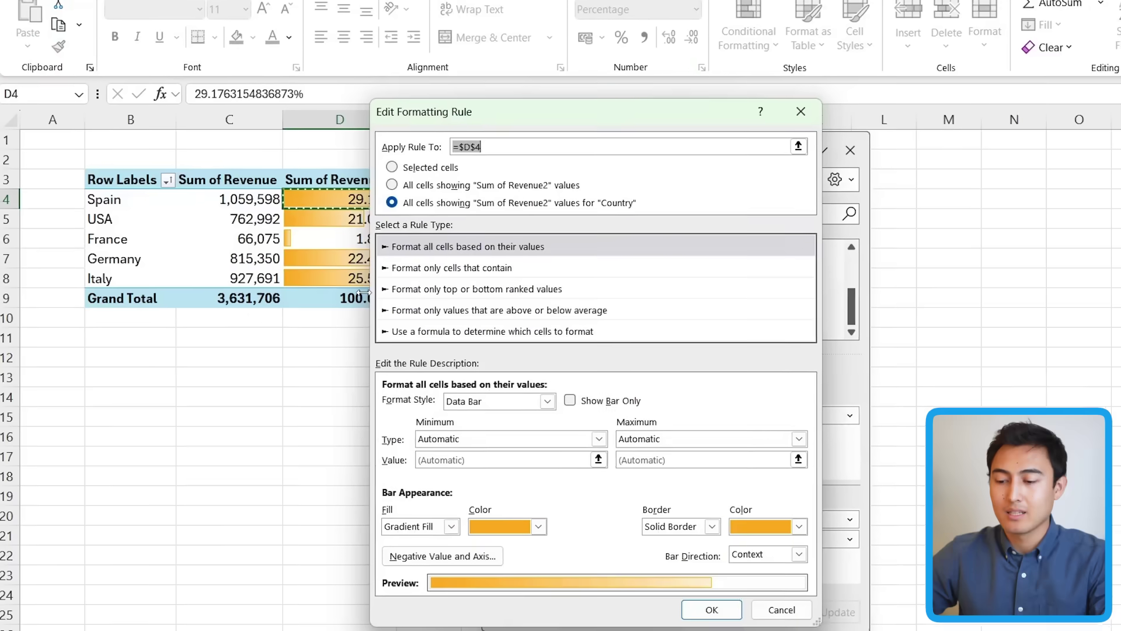
left_click(596, 400)
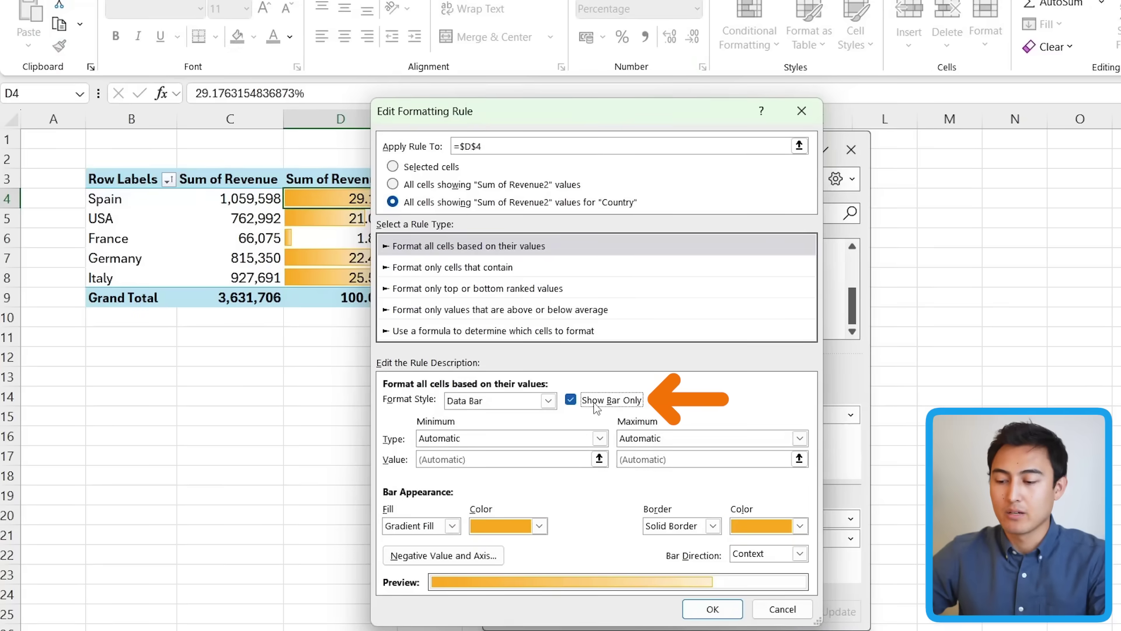
left_click(710, 608)
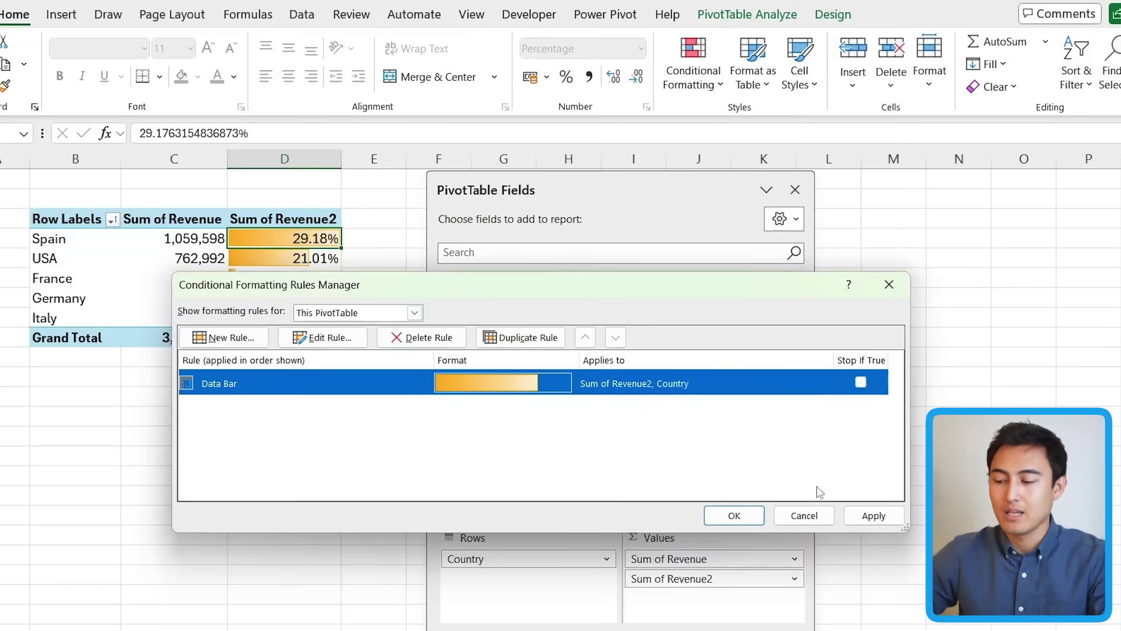
left_click(872, 515)
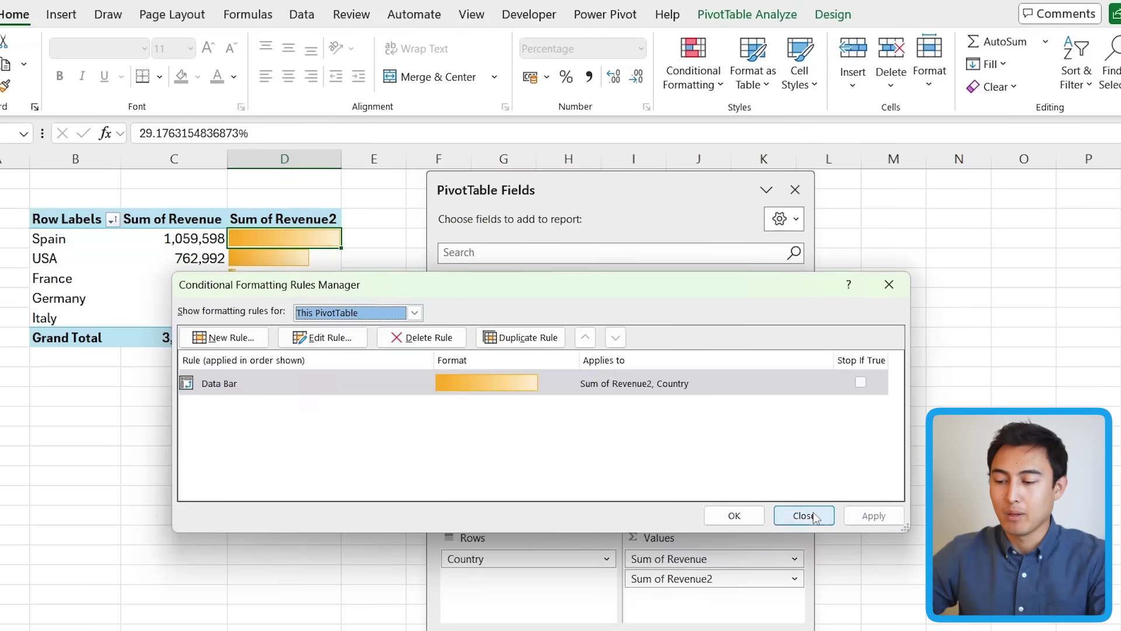
left_click(733, 515)
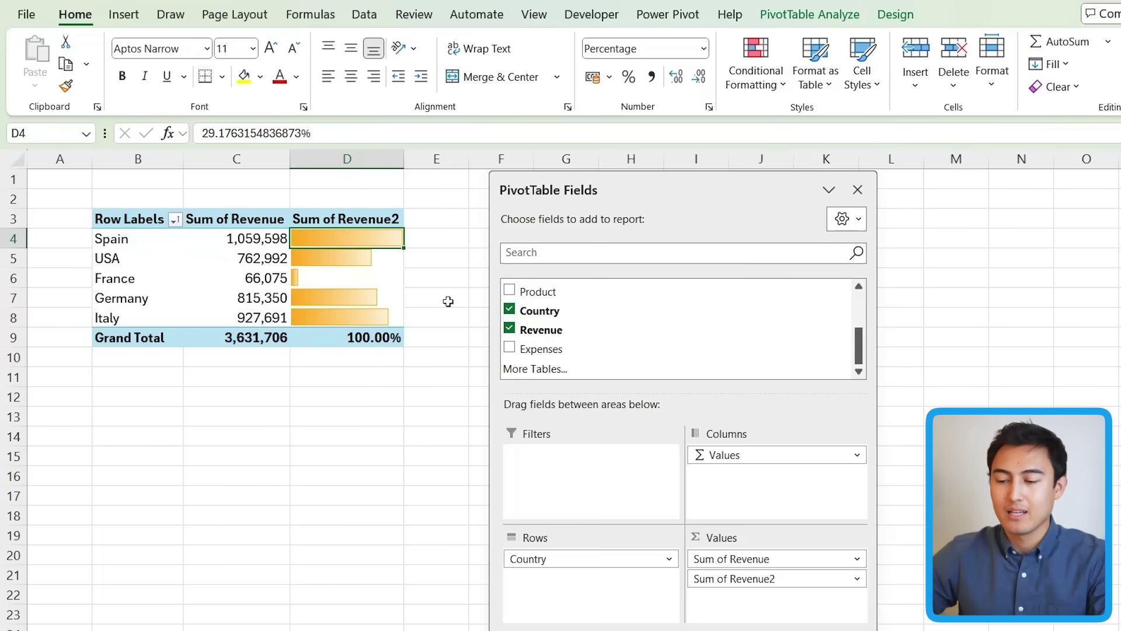
key("Down")
left_click(364, 282)
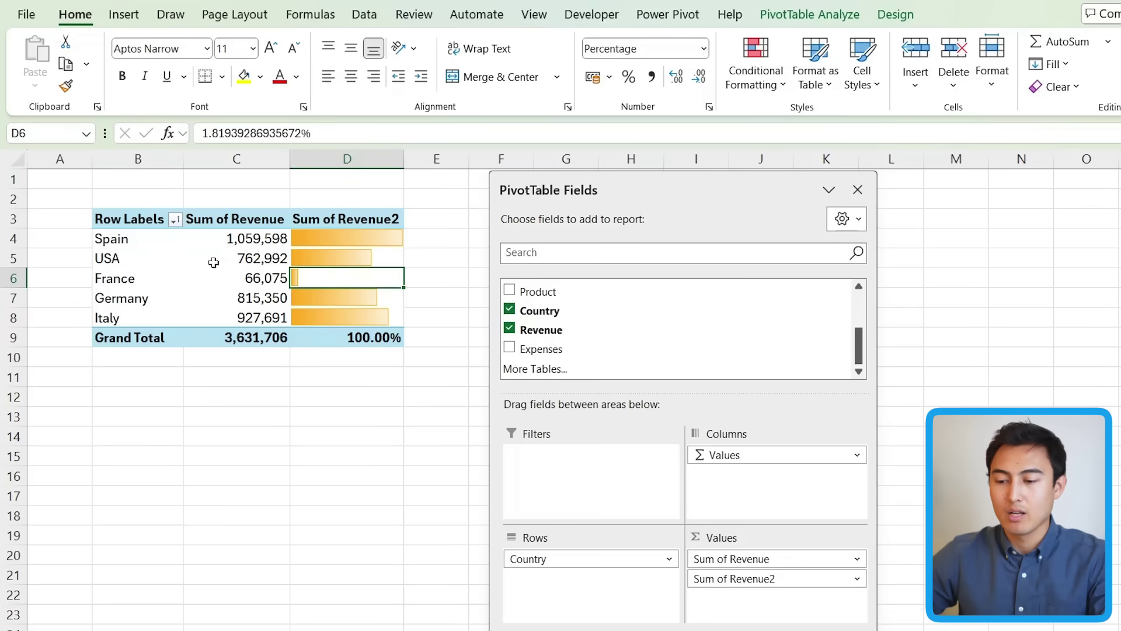
Check the source data's Country filter choices, then return to the pivot sheet
key("Down")
key("Down")
key("Down")
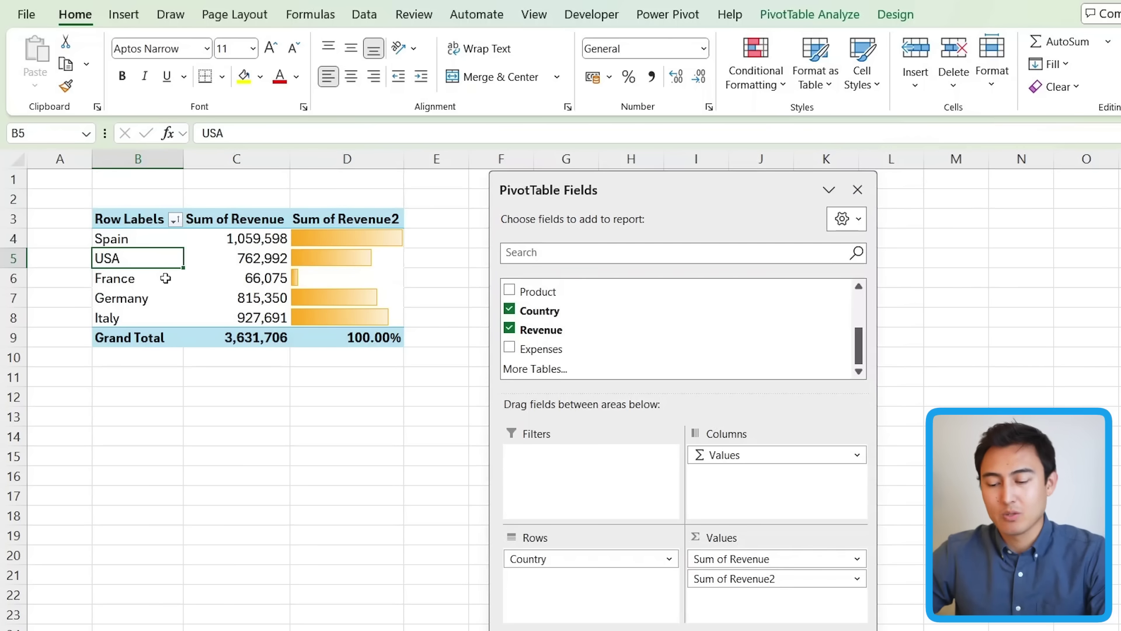
key("ctrl+Page_Down")
scroll(166, 279, "up", 1)
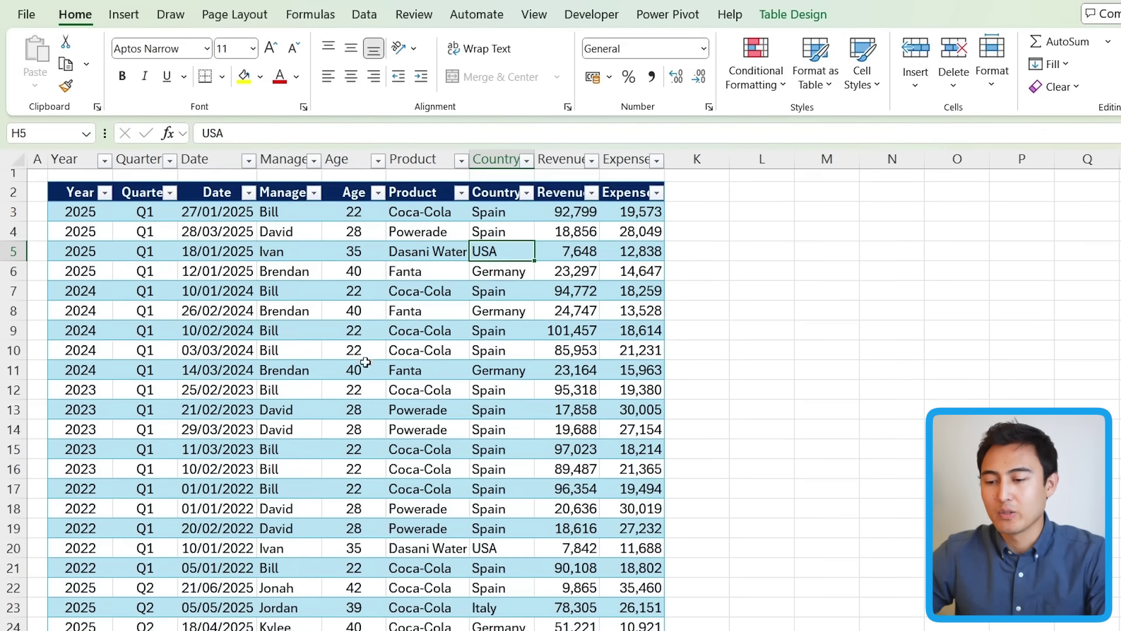
left_click(527, 193)
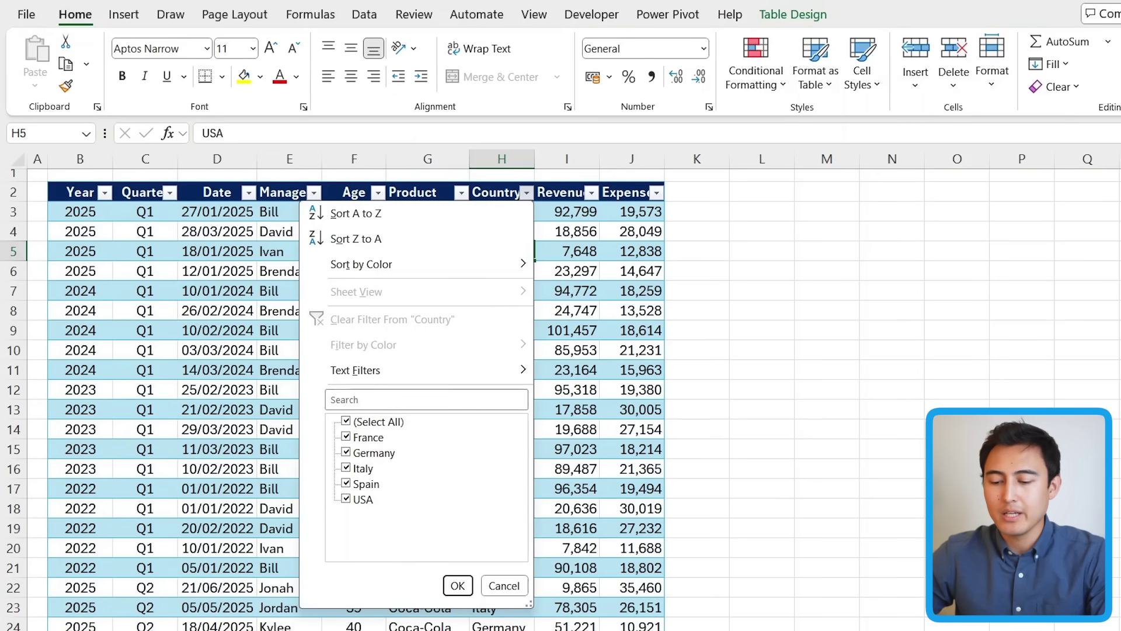
key("Escape")
key("ctrl+Page_Up")
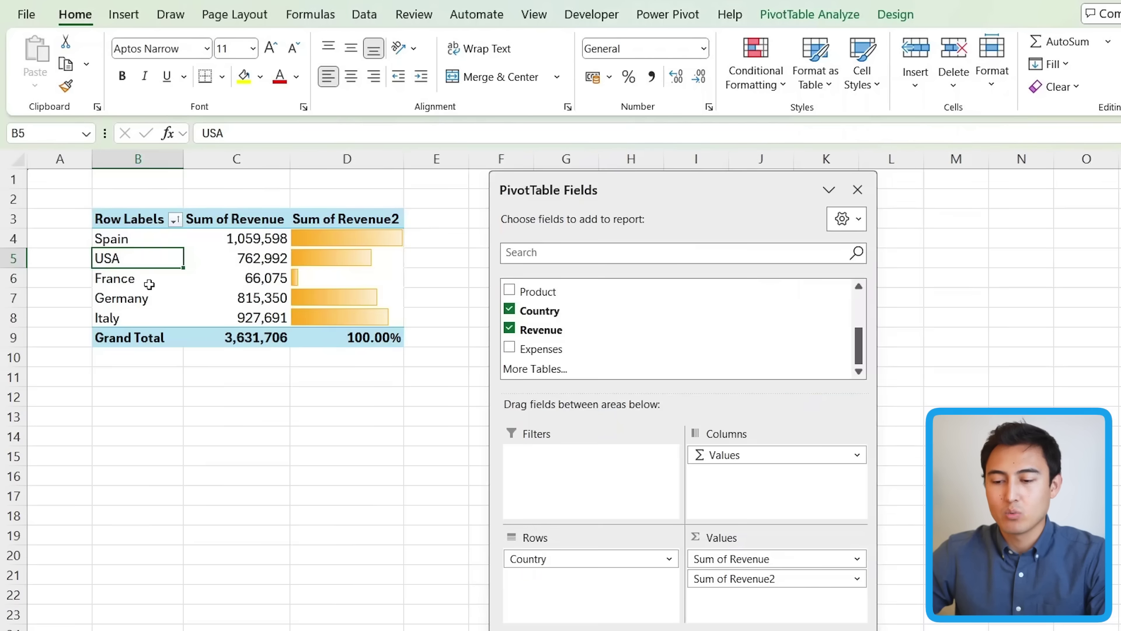
Select France's revenue total of 66,075 in the pivot
left_click(147, 280)
left_click(248, 279)
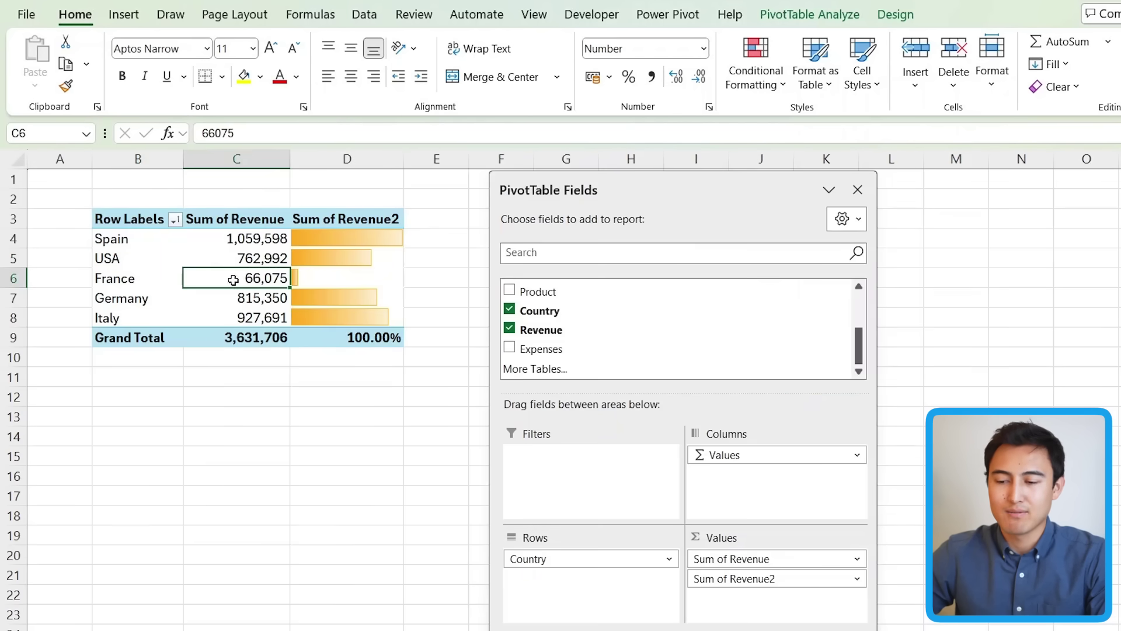
mouse_move(225, 275)
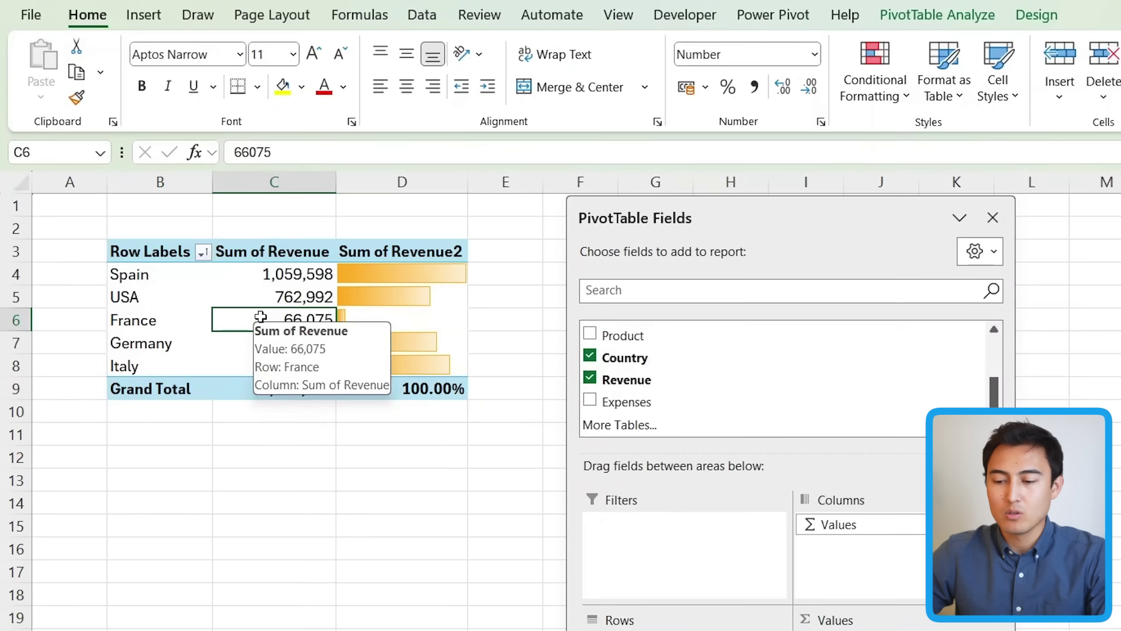
Drill into France's revenue total to list its seven records and select their Manager names
double_click(260, 316)
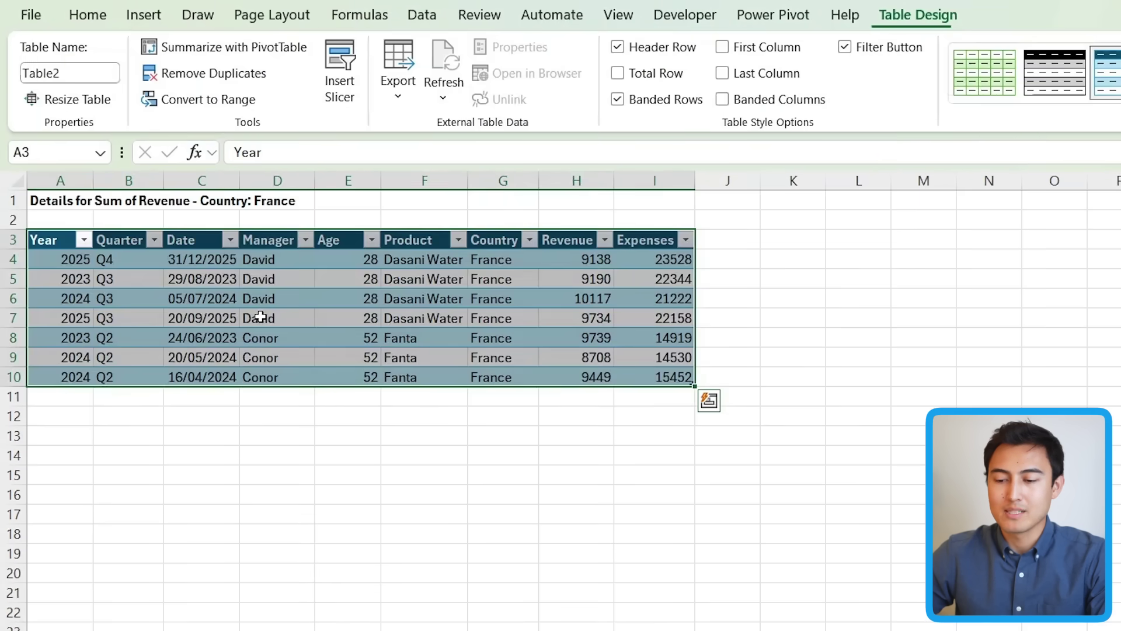
key("Up")
key("Up")
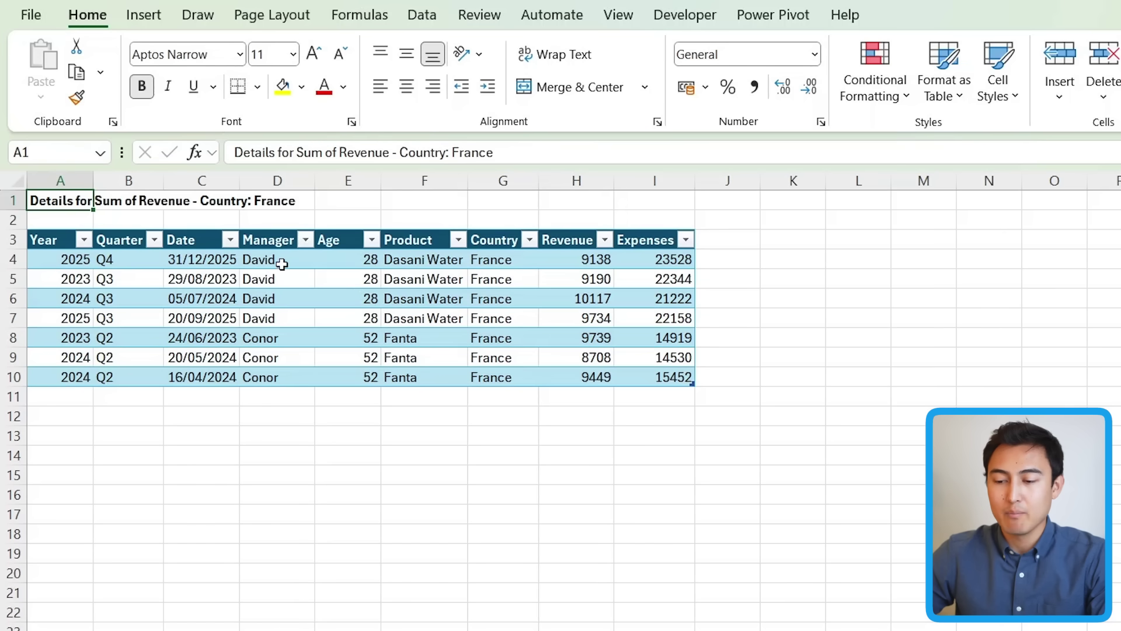
left_click_drag(282, 263, 282, 385)
key("Right")
key("Left")
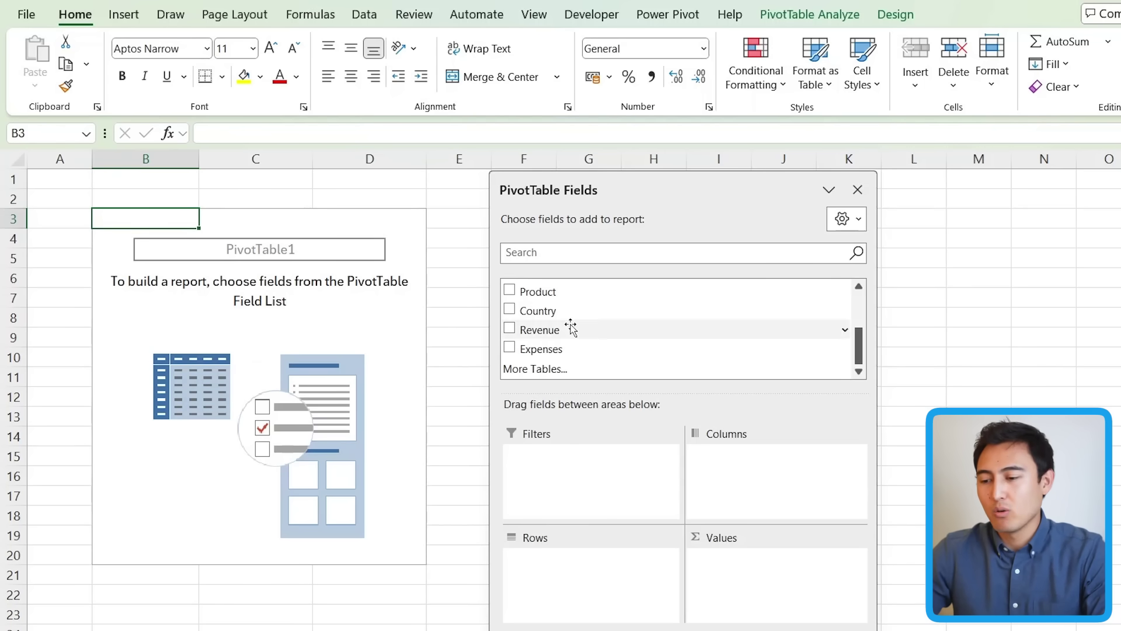
Put Manager in the pivot's Rows and Revenue in its Values
scroll(554, 338, "up", 2)
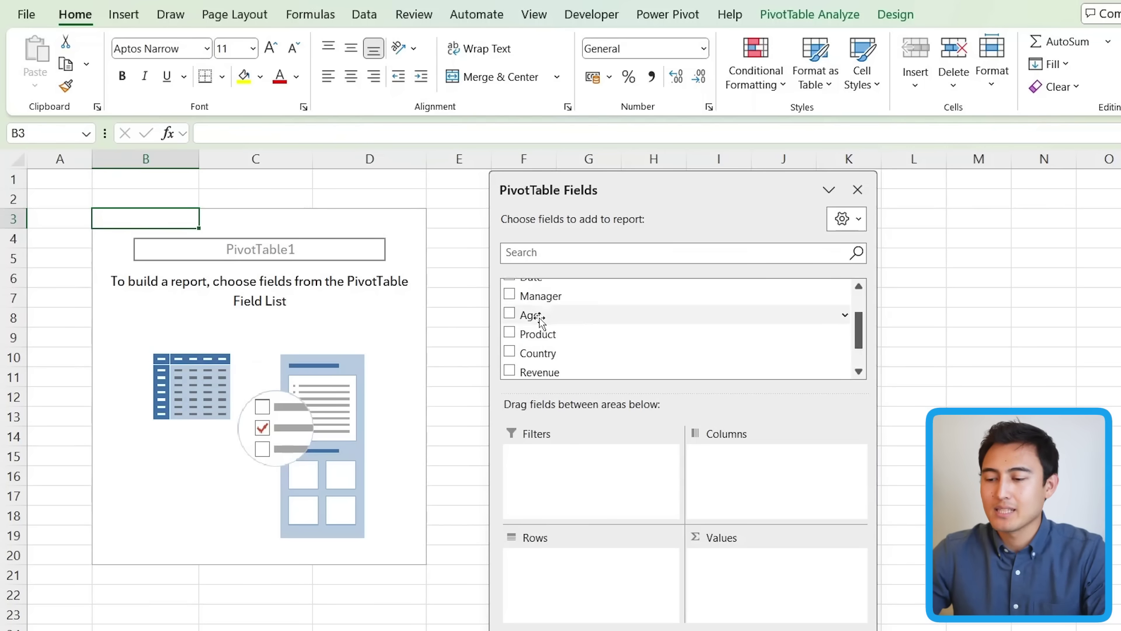
left_click_drag(534, 296, 586, 578)
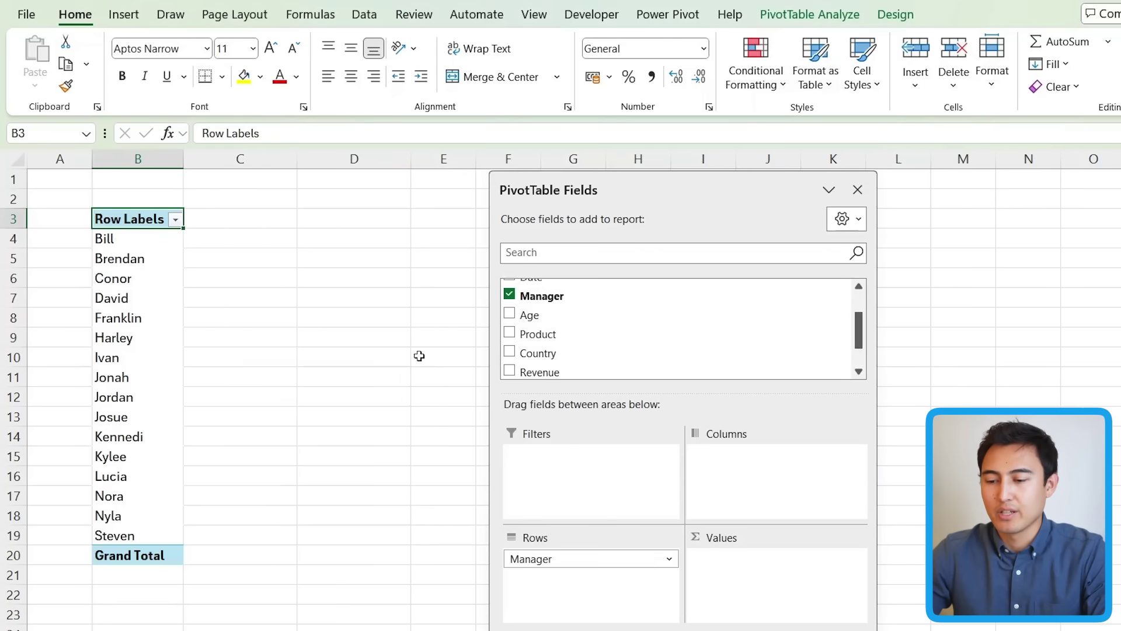
scroll(554, 343, "up", 2)
scroll(552, 345, "down", 4)
left_click_drag(543, 330, 768, 569)
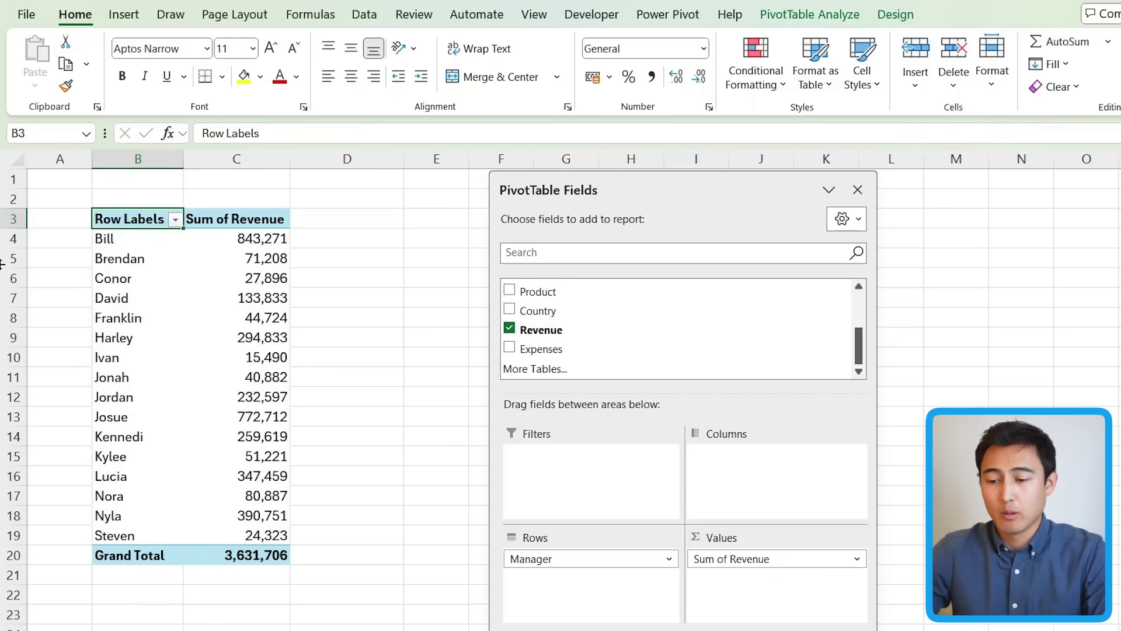
Sort managers by revenue largest to smallest, from 843,271 down to 15,490
left_click(245, 262)
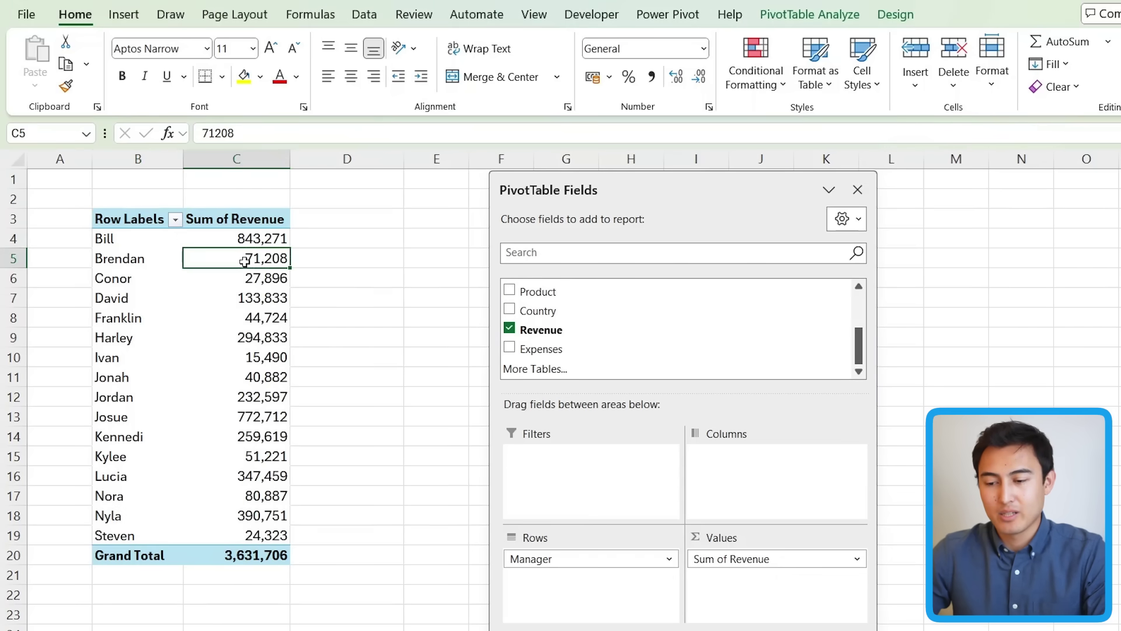
right_click(247, 265)
mouse_move(275, 438)
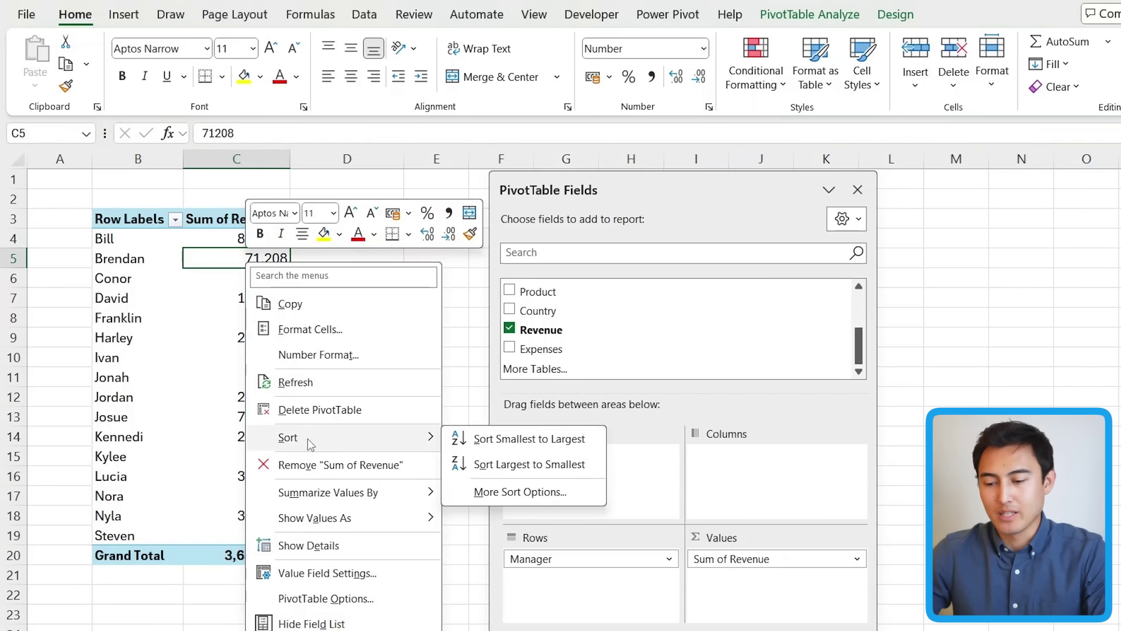
left_click(512, 464)
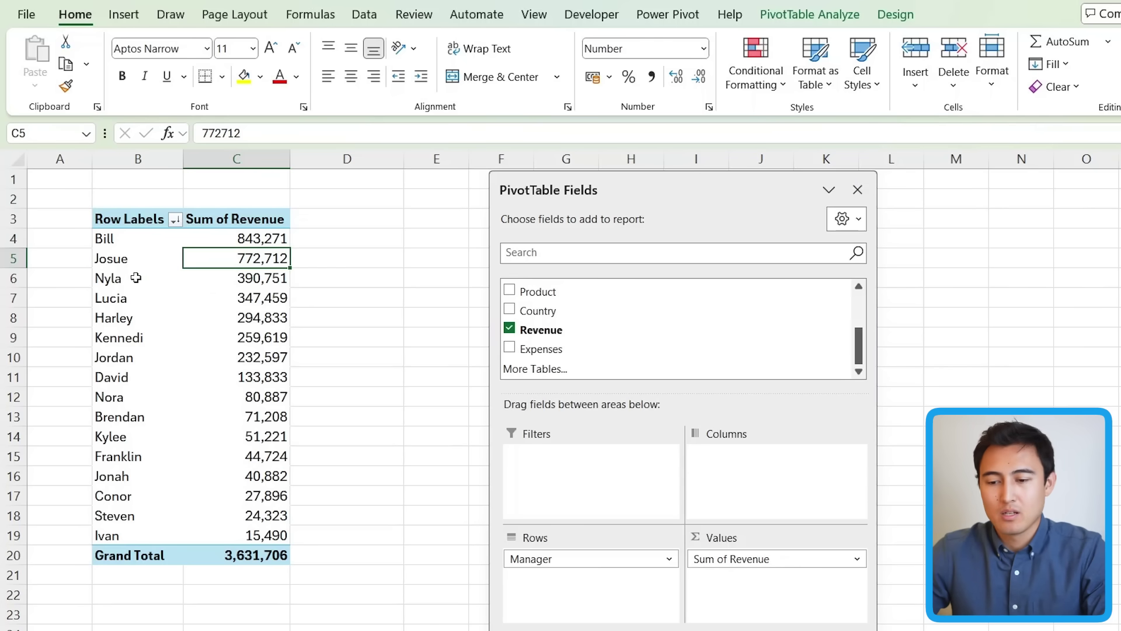
Apply a Top 5 Items by Sum of Revenue filter to the managers, totalling 2,649,026
left_click(139, 263)
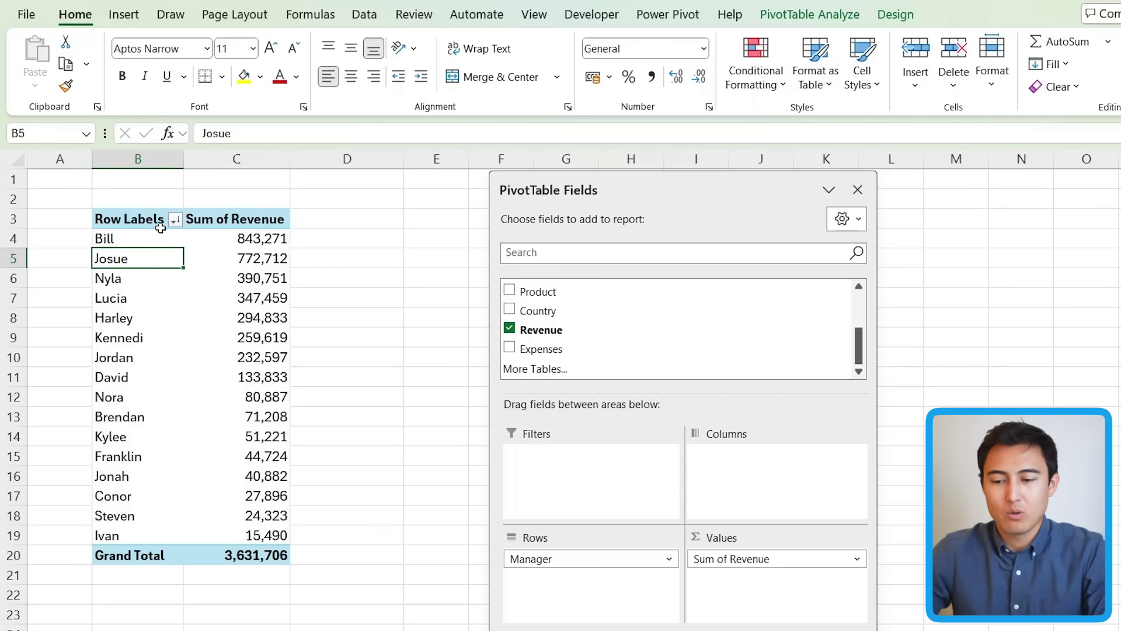
right_click(161, 258)
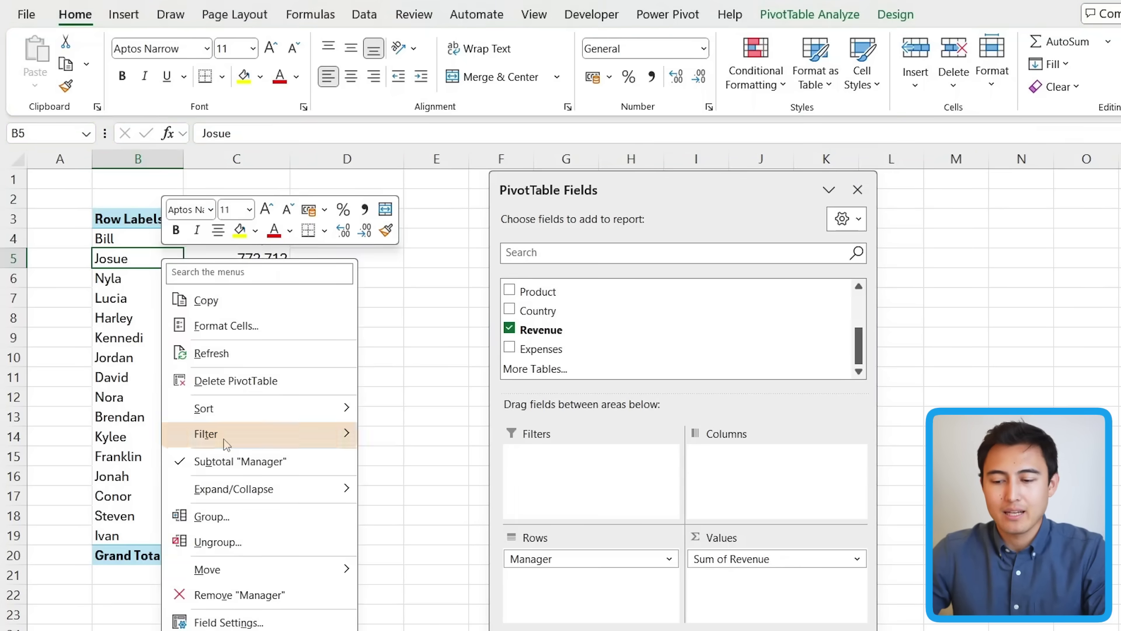
mouse_move(226, 443)
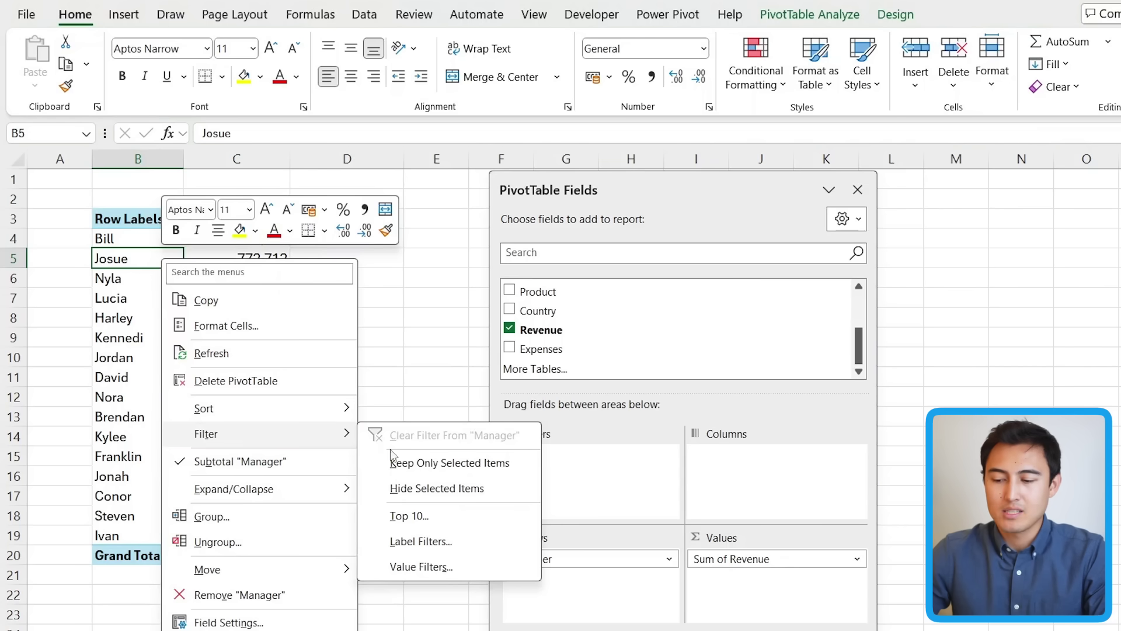
left_click(447, 522)
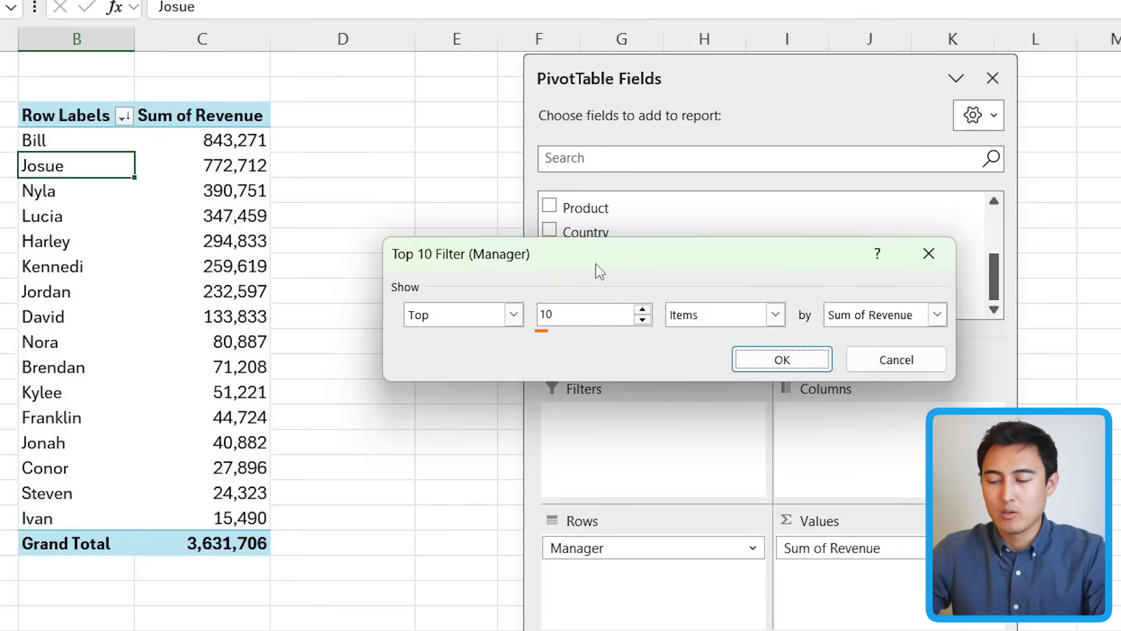
left_click(574, 313)
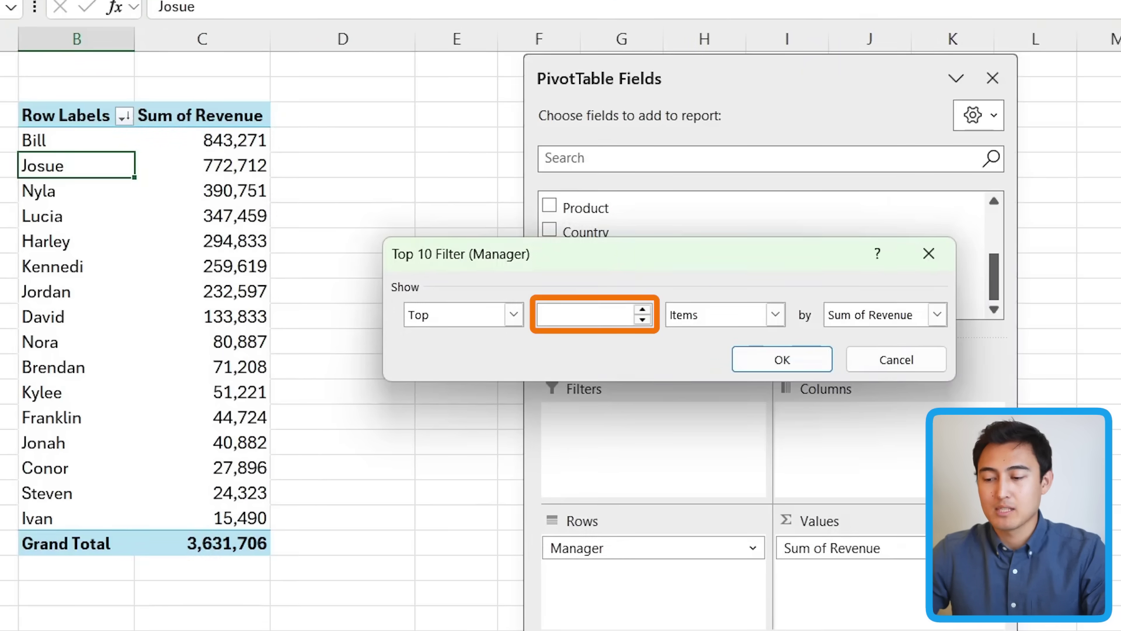
type("5")
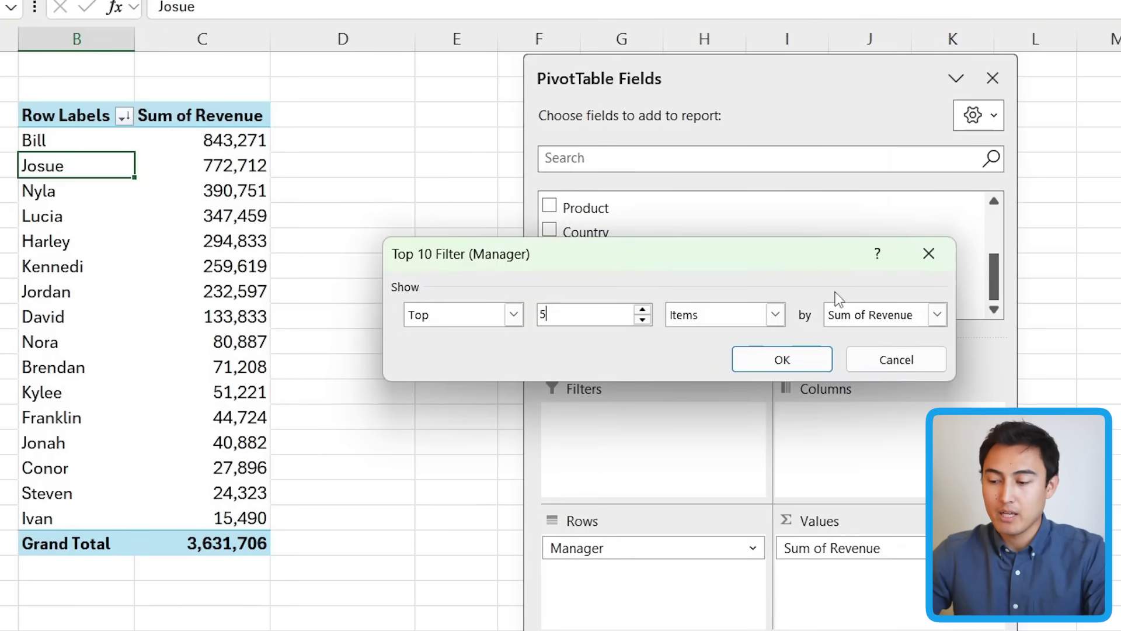
left_click(777, 317)
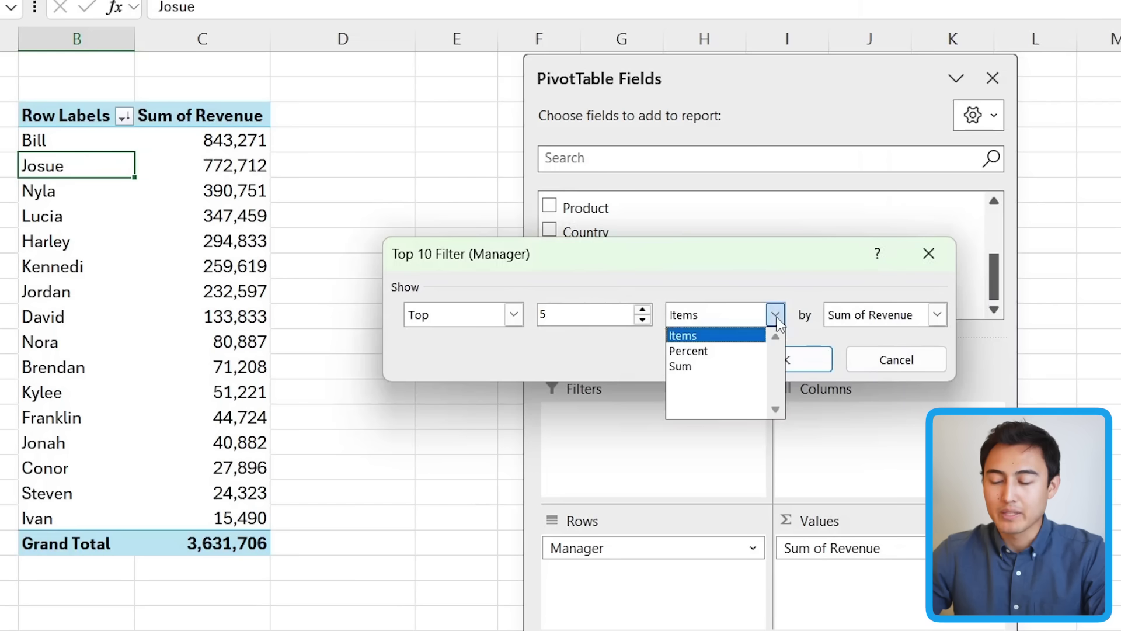
left_click(794, 261)
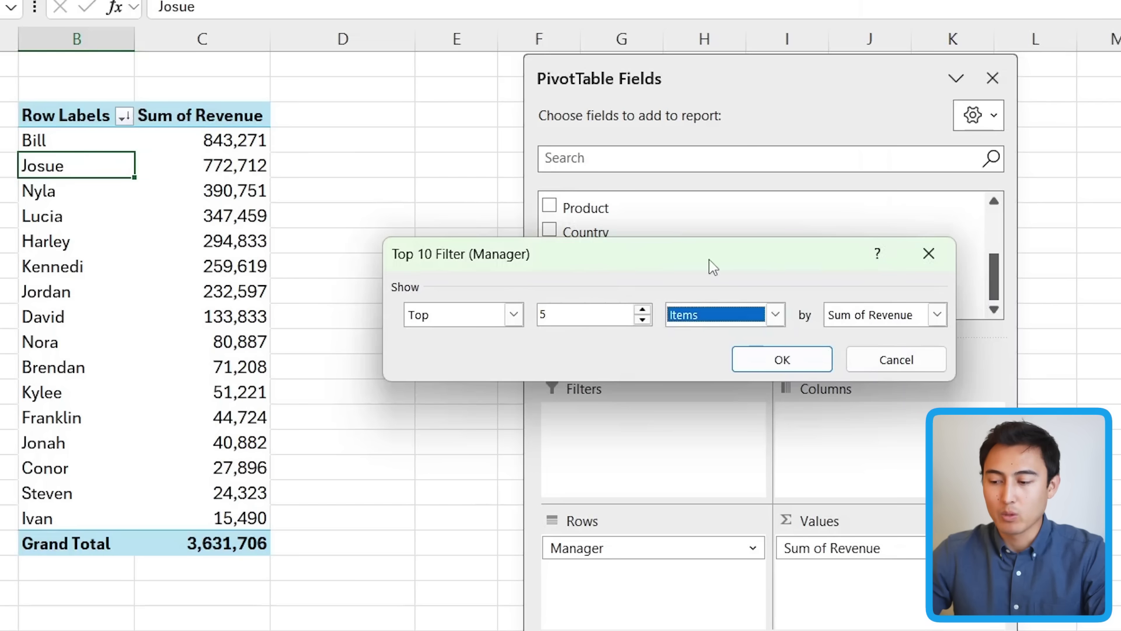
left_click(792, 361)
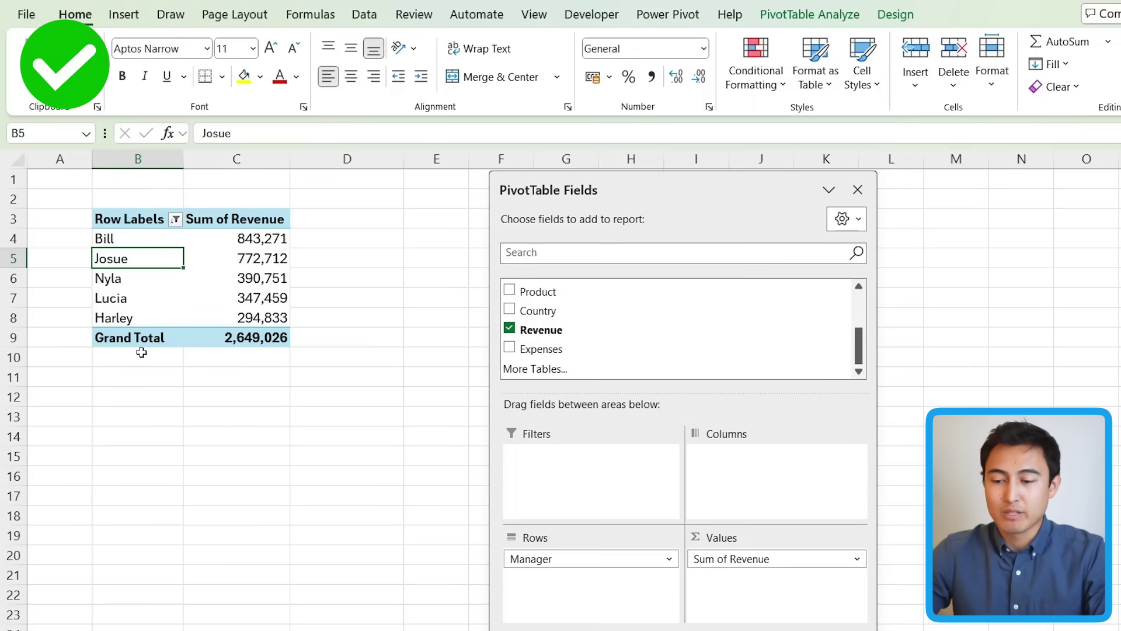
key("Right")
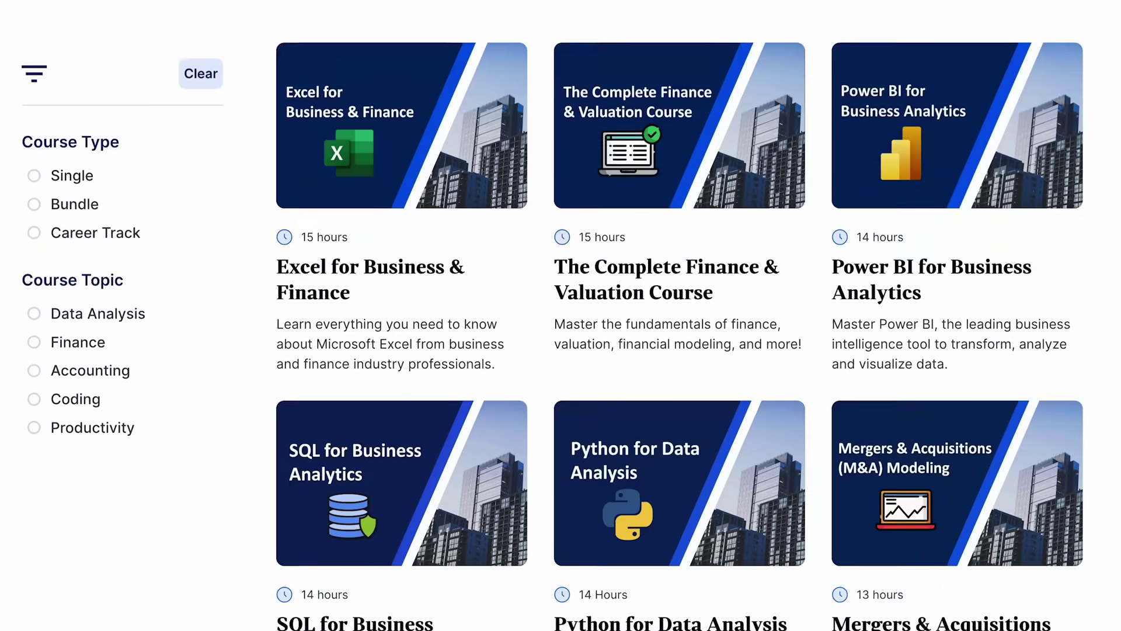
Scroll the Career Principles course catalogue and filter it to Career Track programs
scroll(560, 315, "down", 3)
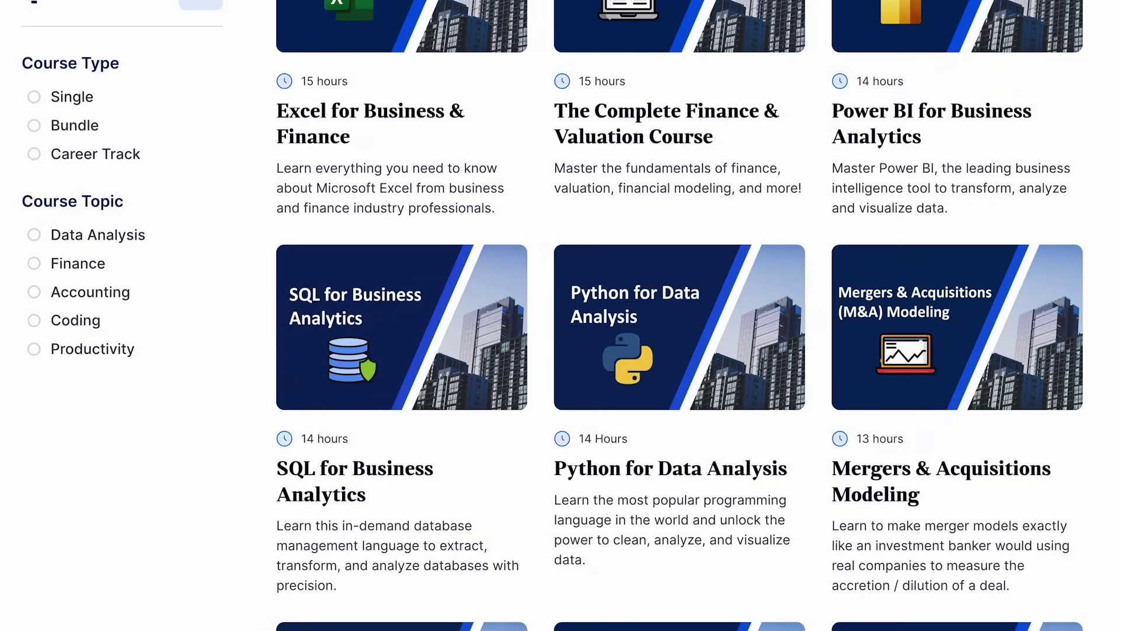
scroll(677, 315, "down", 5)
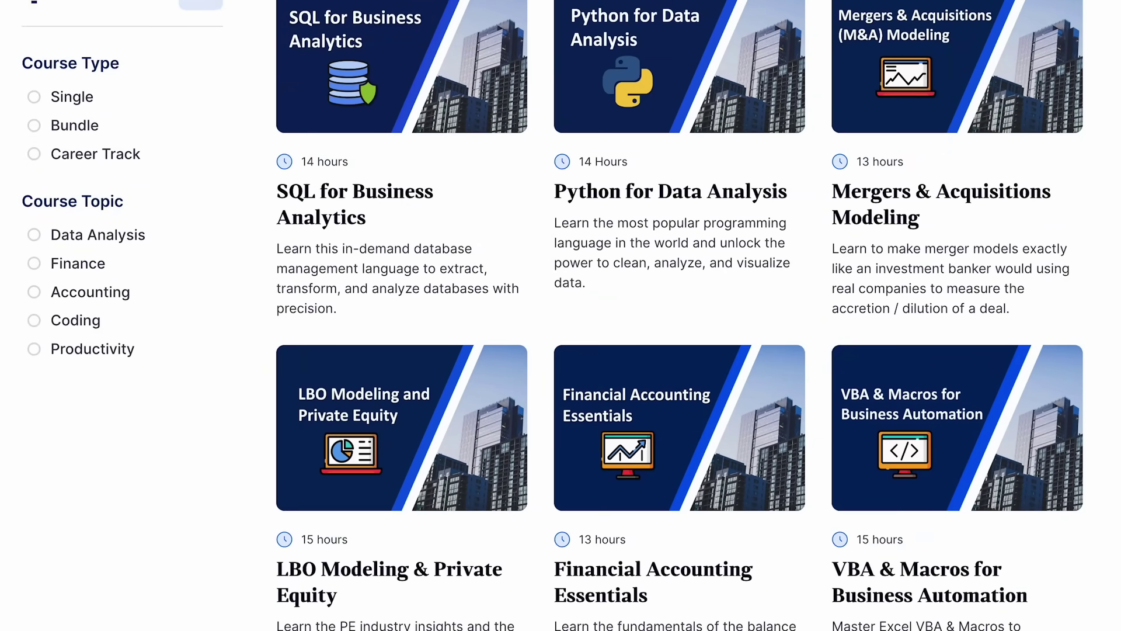
scroll(680, 316, "down", 6)
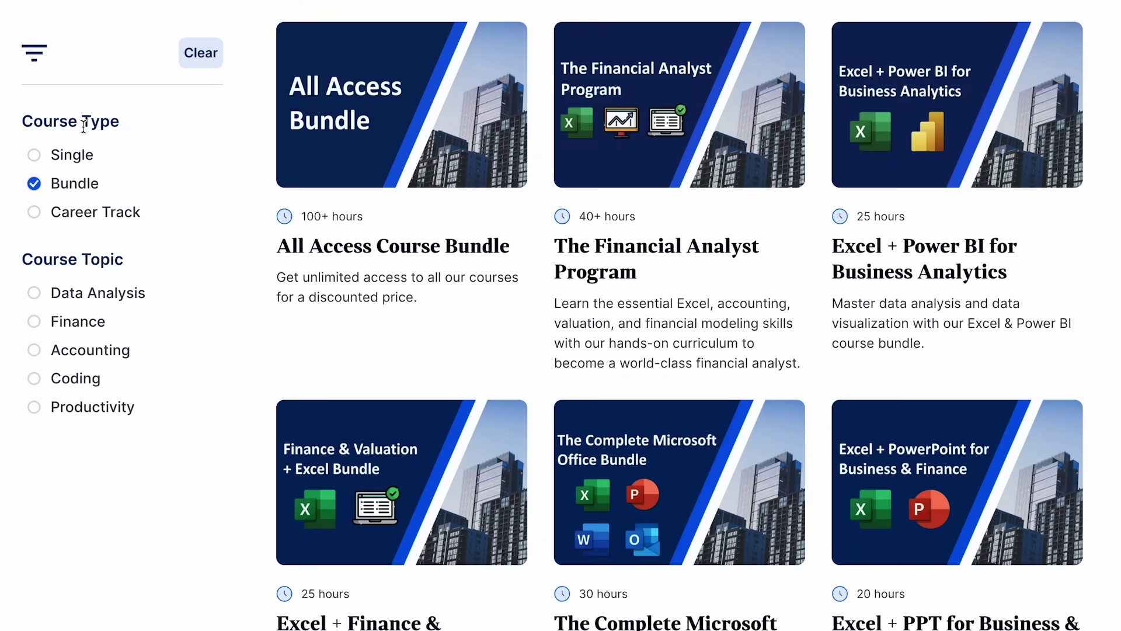
left_click(79, 213)
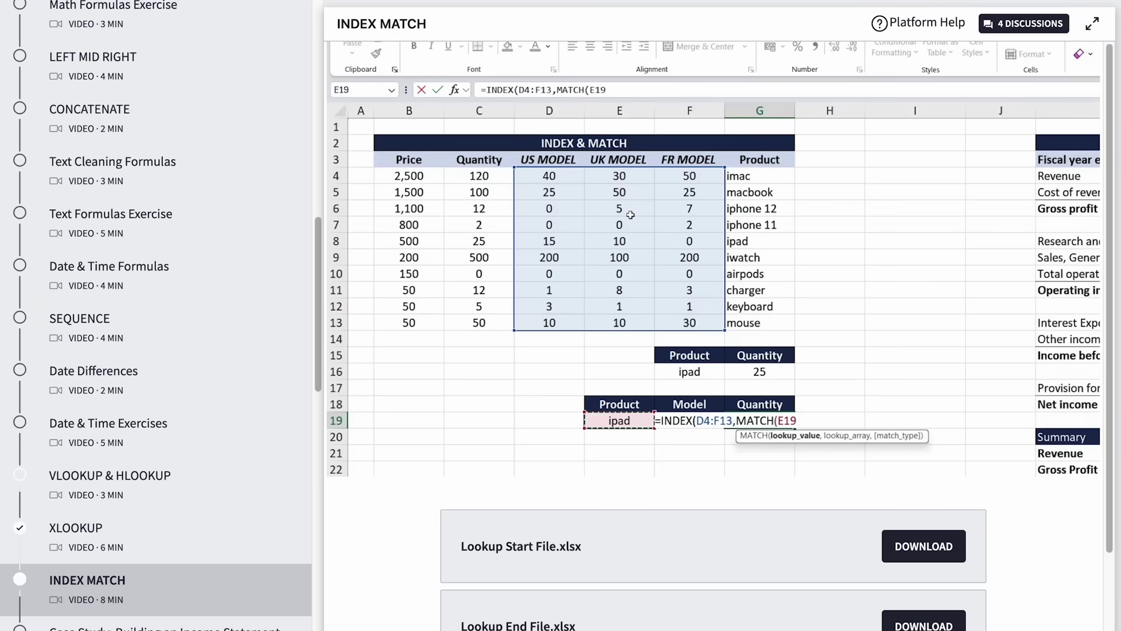
Browse lesson preview pages, ending on the Apple pitch deck presentation lesson
type(",")
left_click_drag(745, 181, 753, 325)
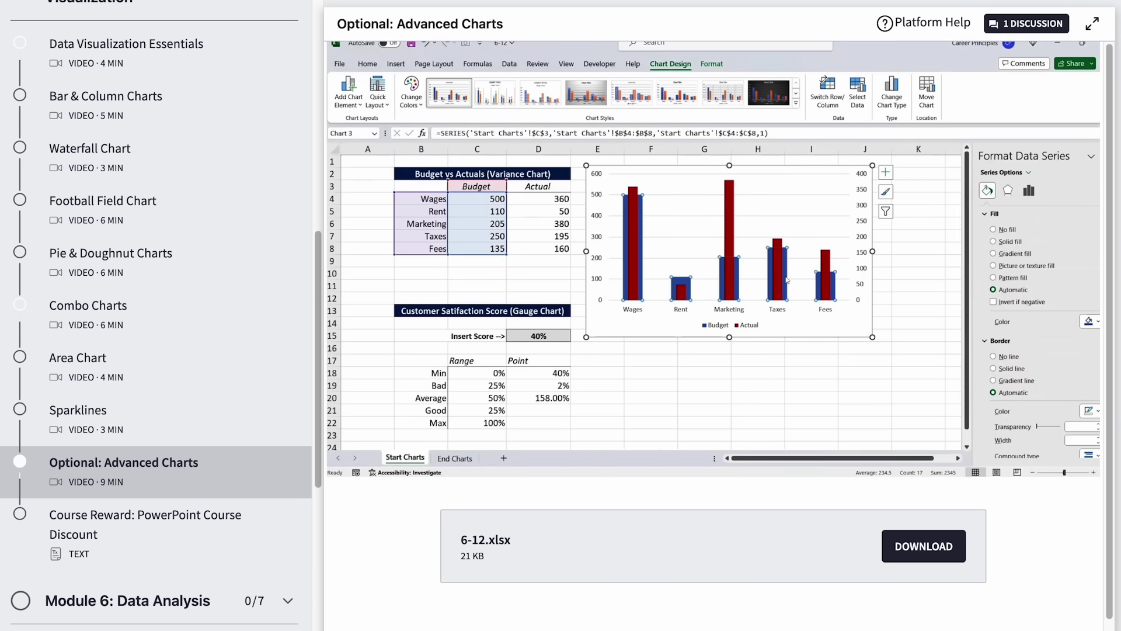
left_click(1089, 296)
left_click(1043, 388)
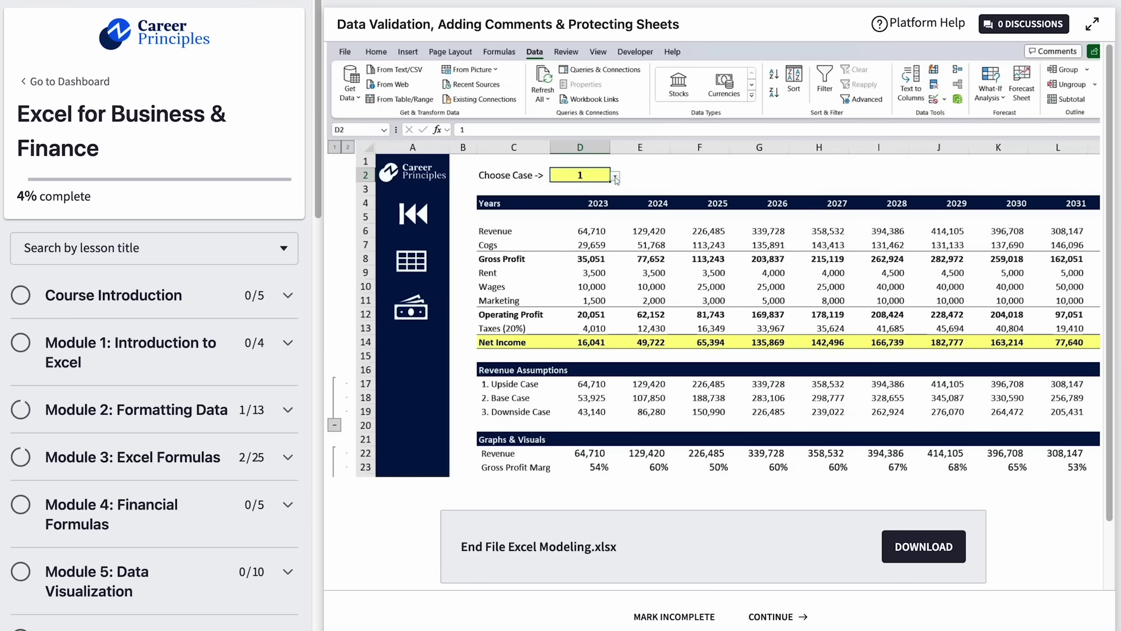
left_click(616, 176)
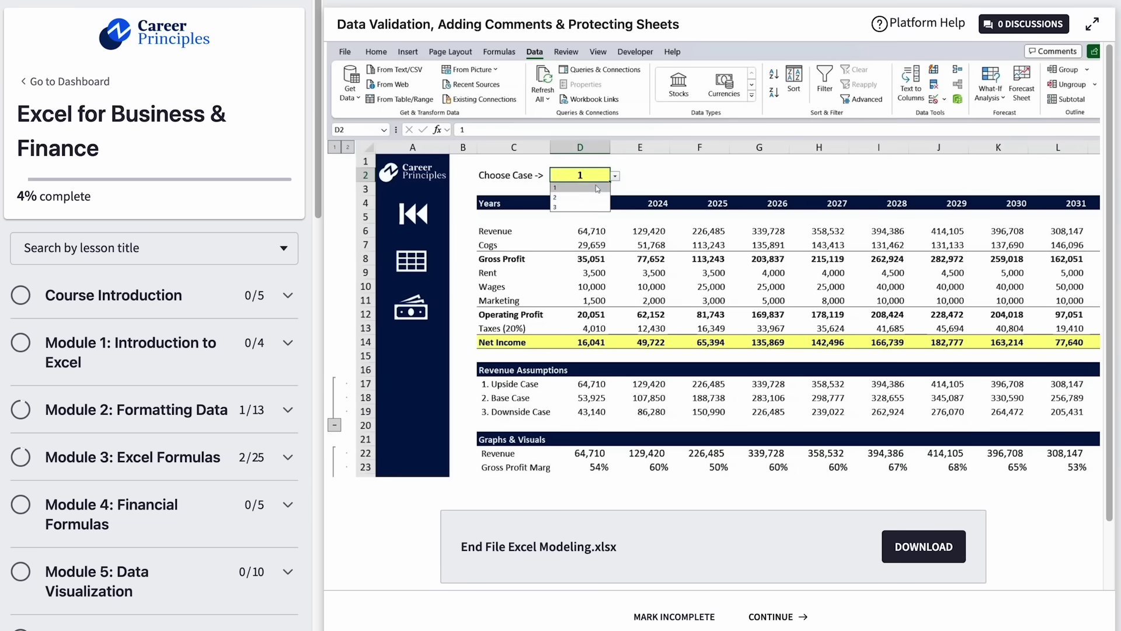
left_click(577, 195)
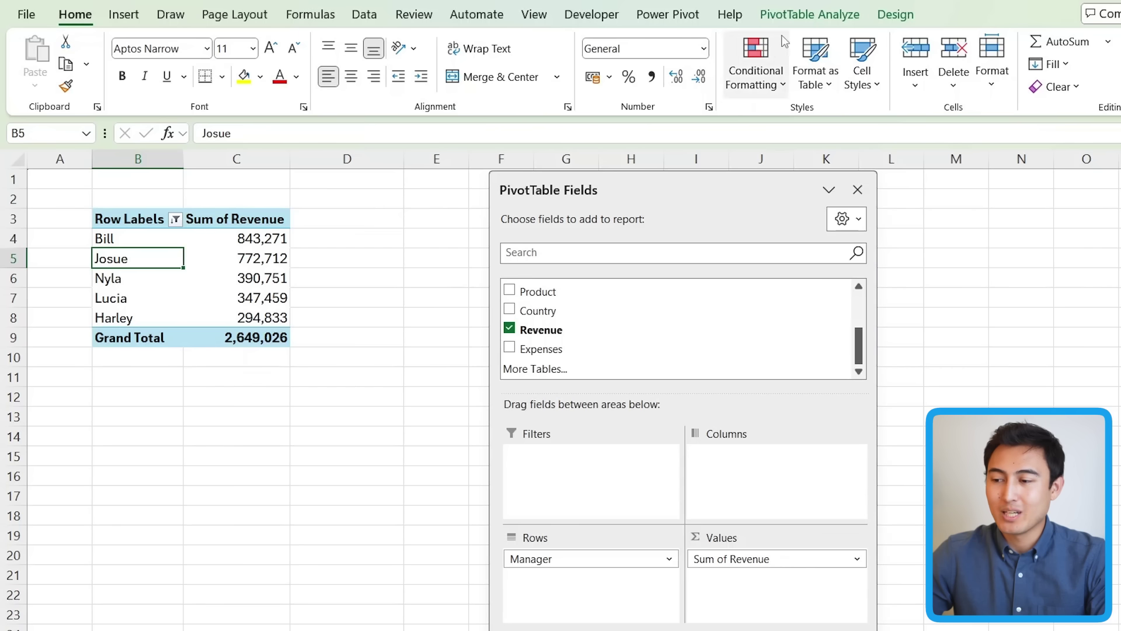
Insert a slicer for the Product field on the pivot table
left_click(790, 15)
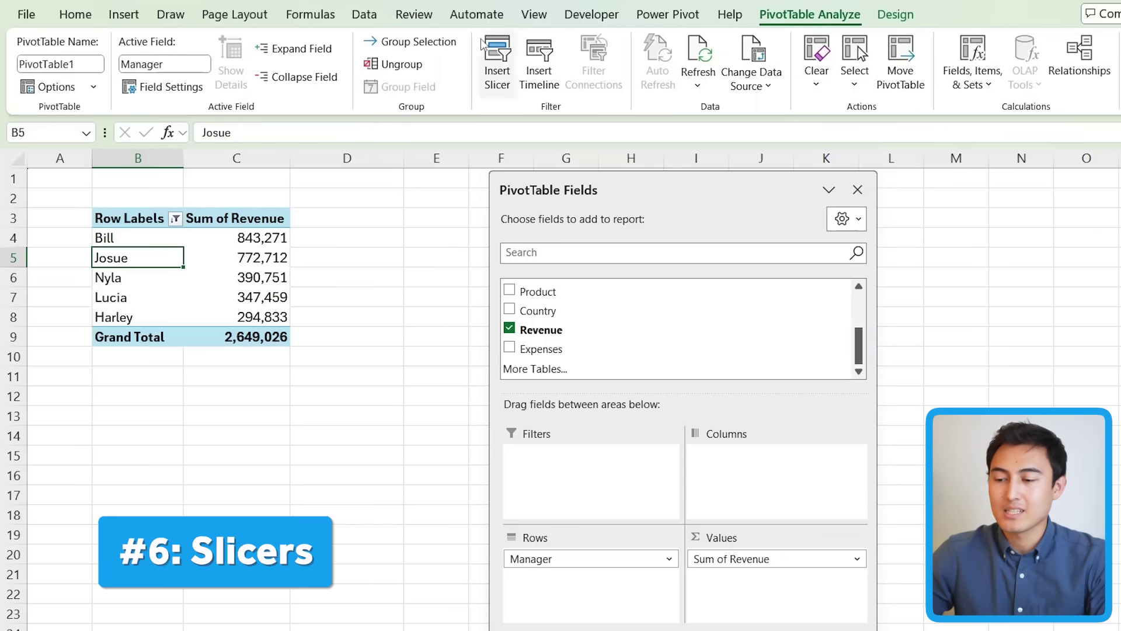
left_click(498, 56)
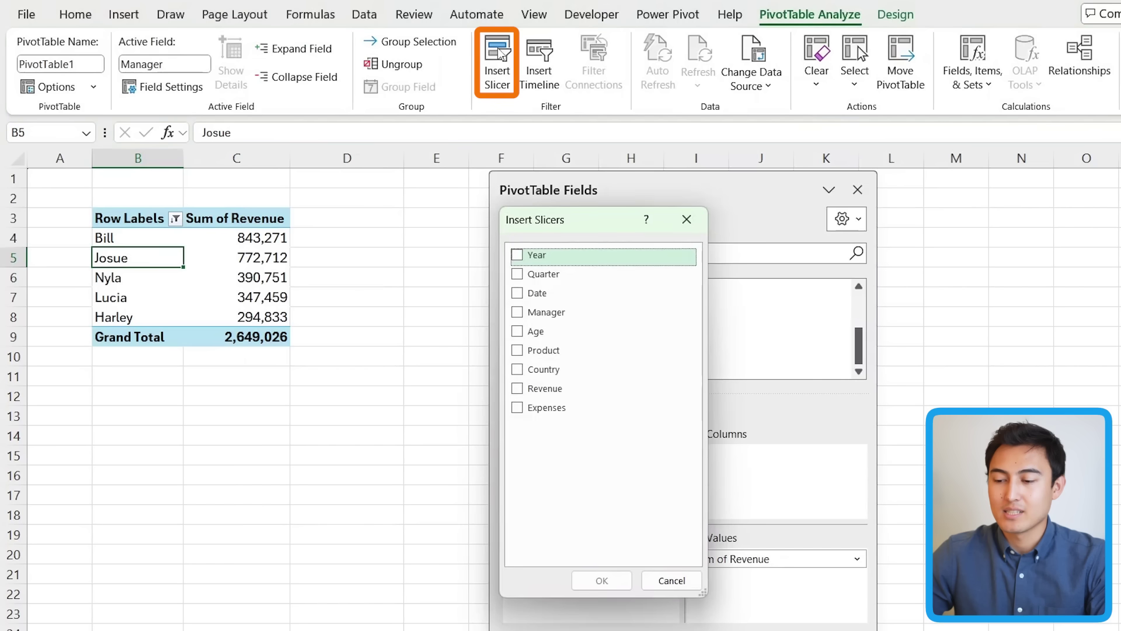
left_click(517, 350)
left_click(596, 580)
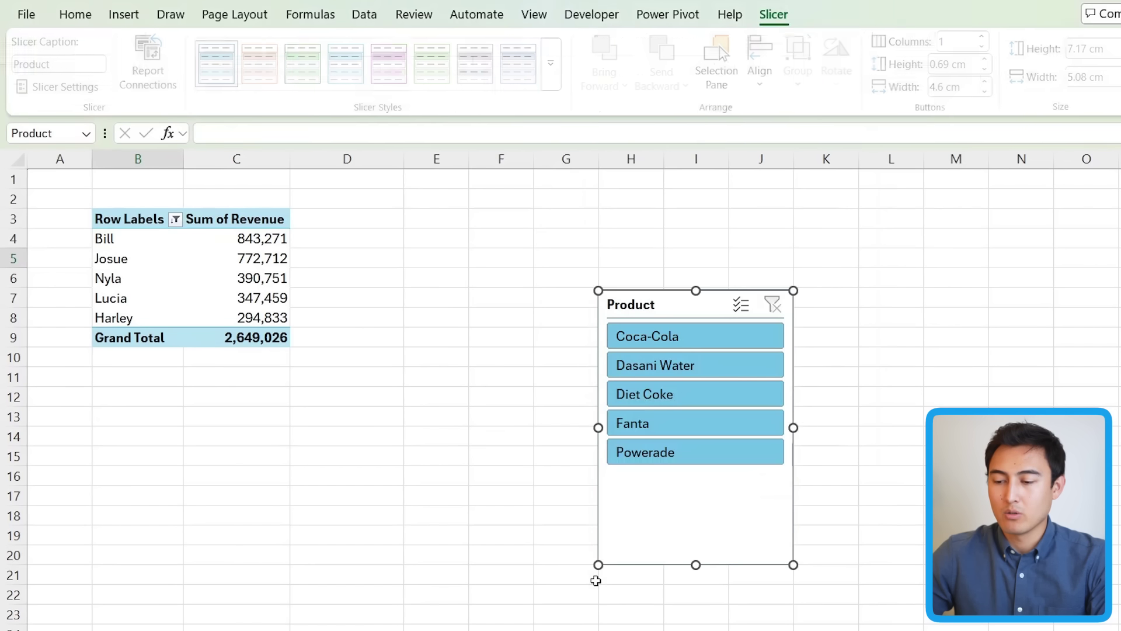
Place and shorten the Product slicer beside the pivot, then filter to Coca-Cola
left_click_drag(671, 303, 392, 220)
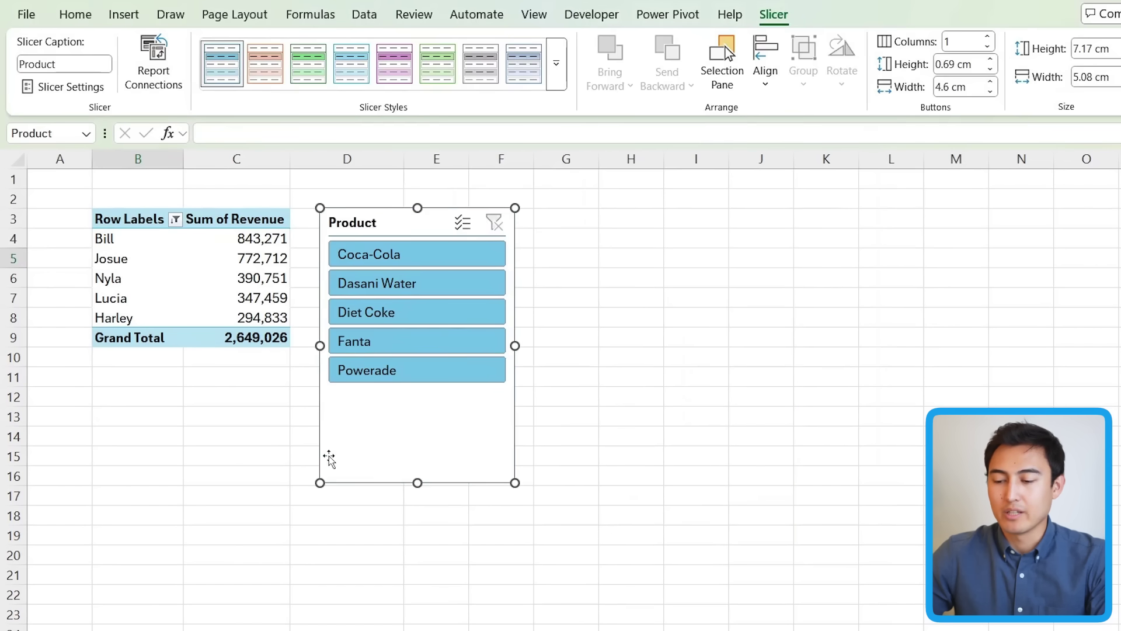
left_click_drag(417, 483, 426, 394)
left_click(362, 374)
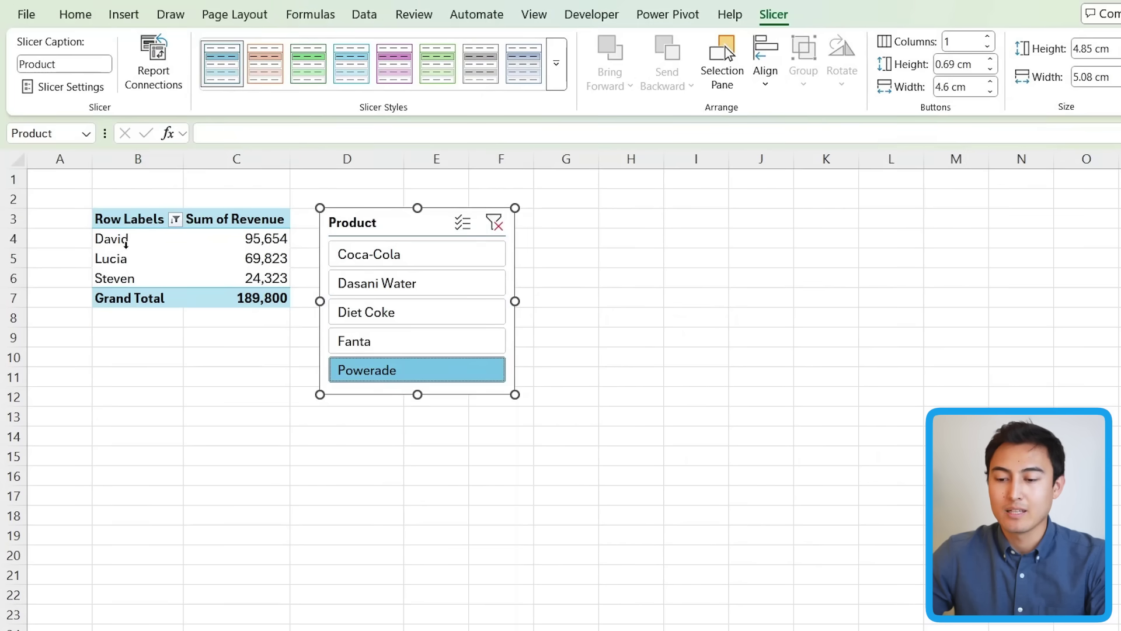
left_click(420, 255)
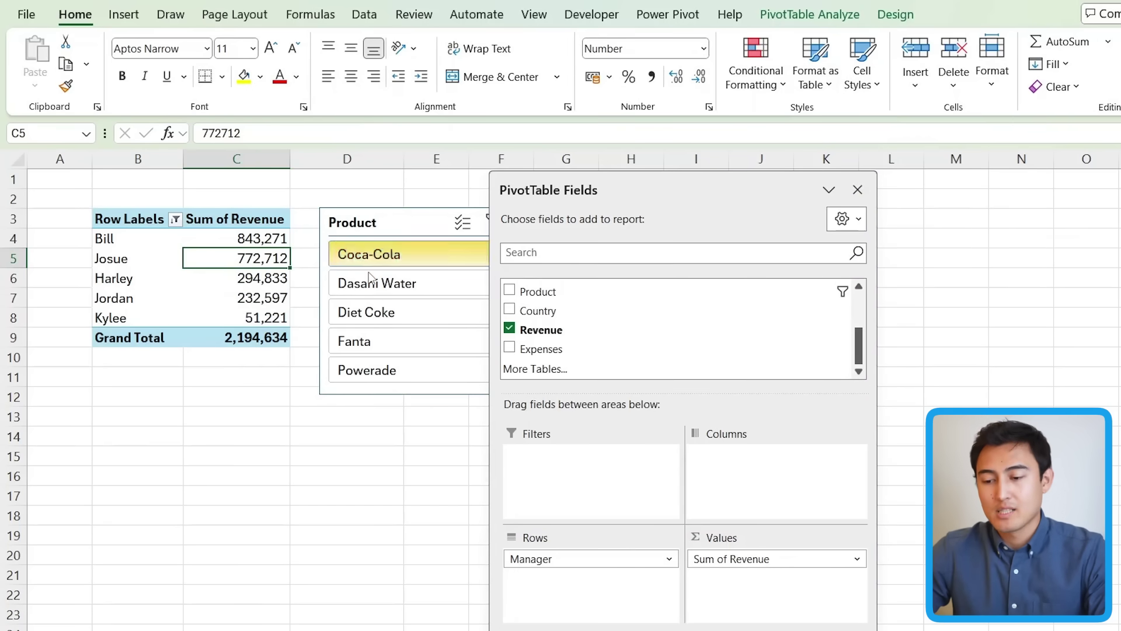
Insert a Date slicer and position it beside the Product slicer
left_click(797, 17)
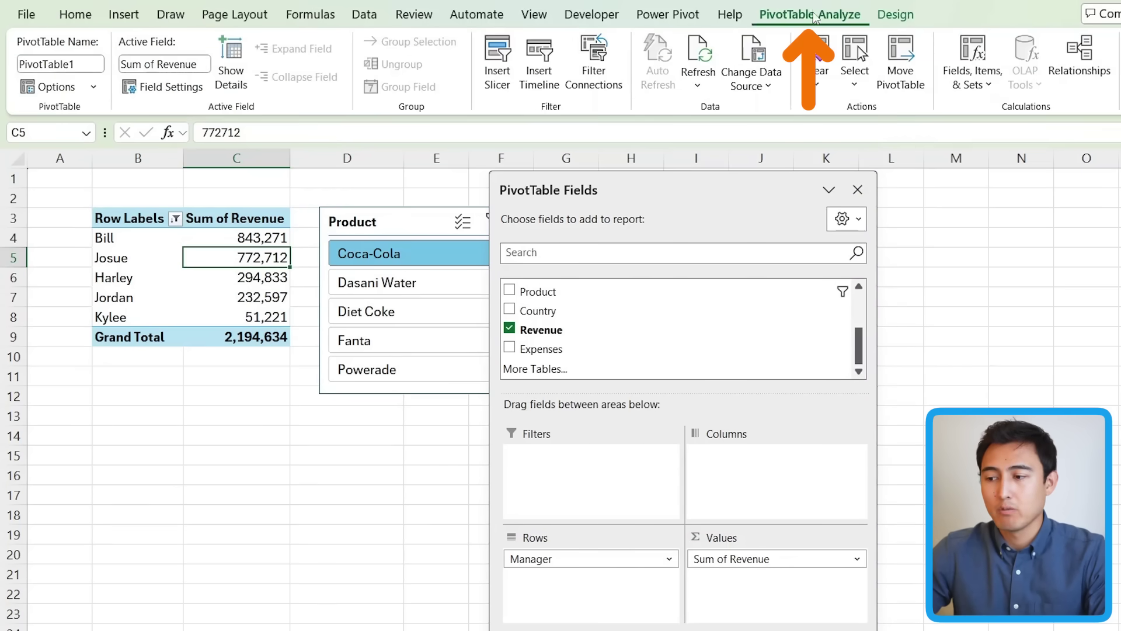
left_click(497, 57)
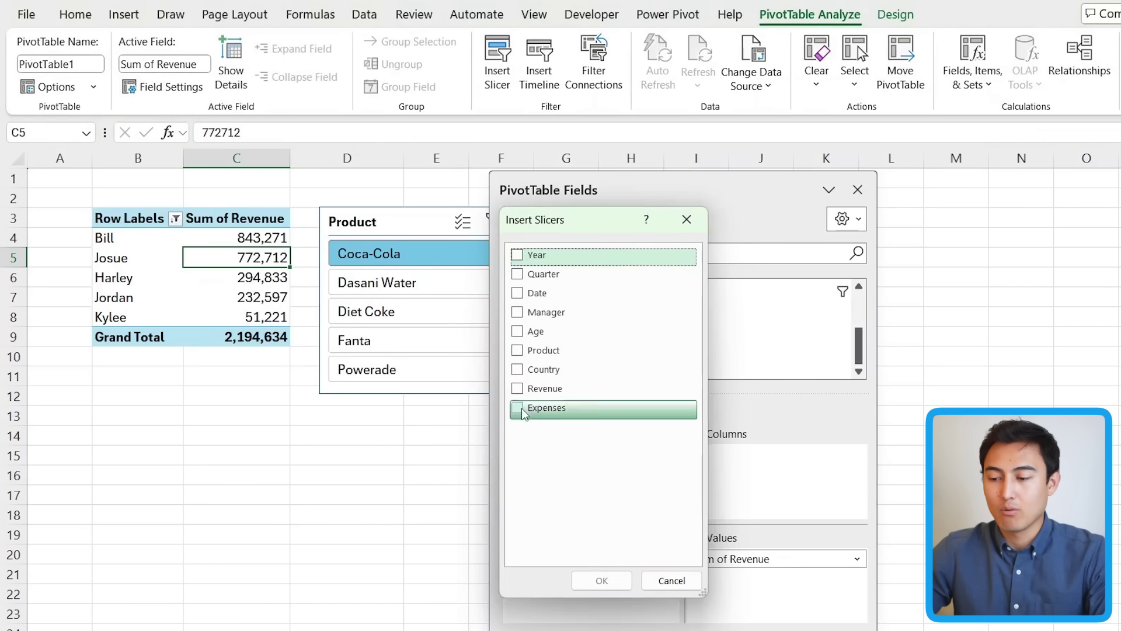
left_click(518, 294)
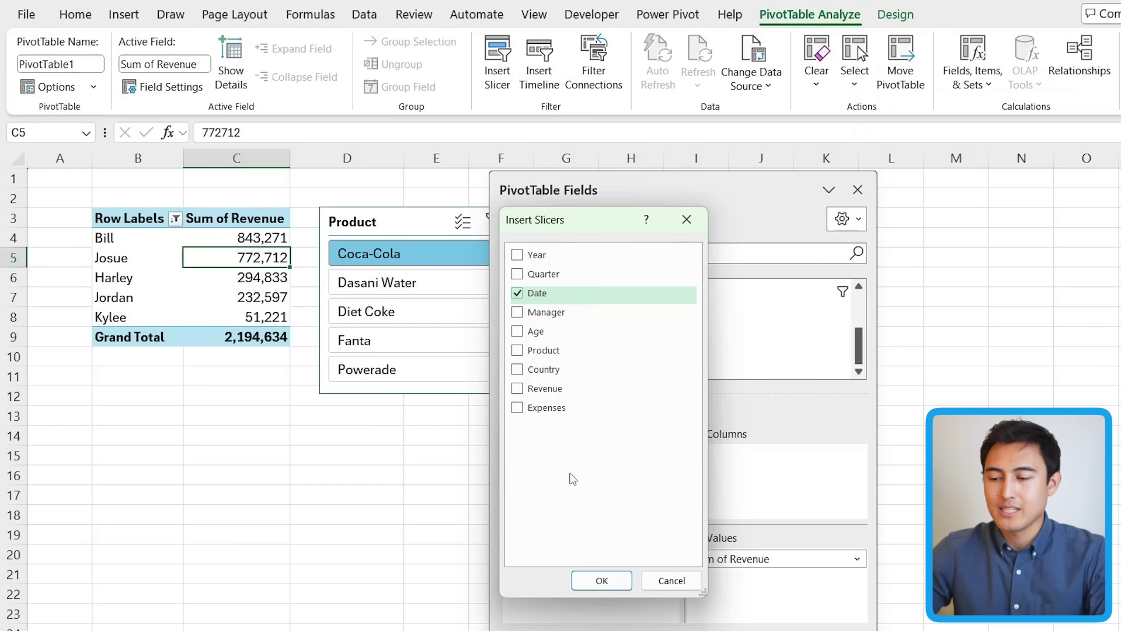
left_click(602, 581)
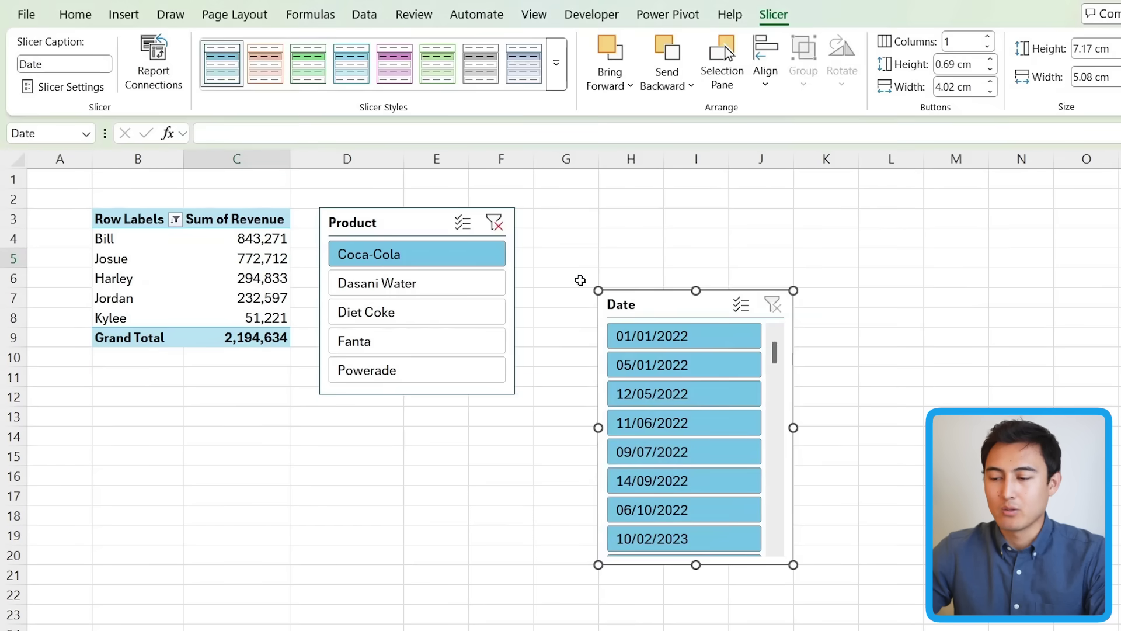
left_click_drag(638, 296, 576, 209)
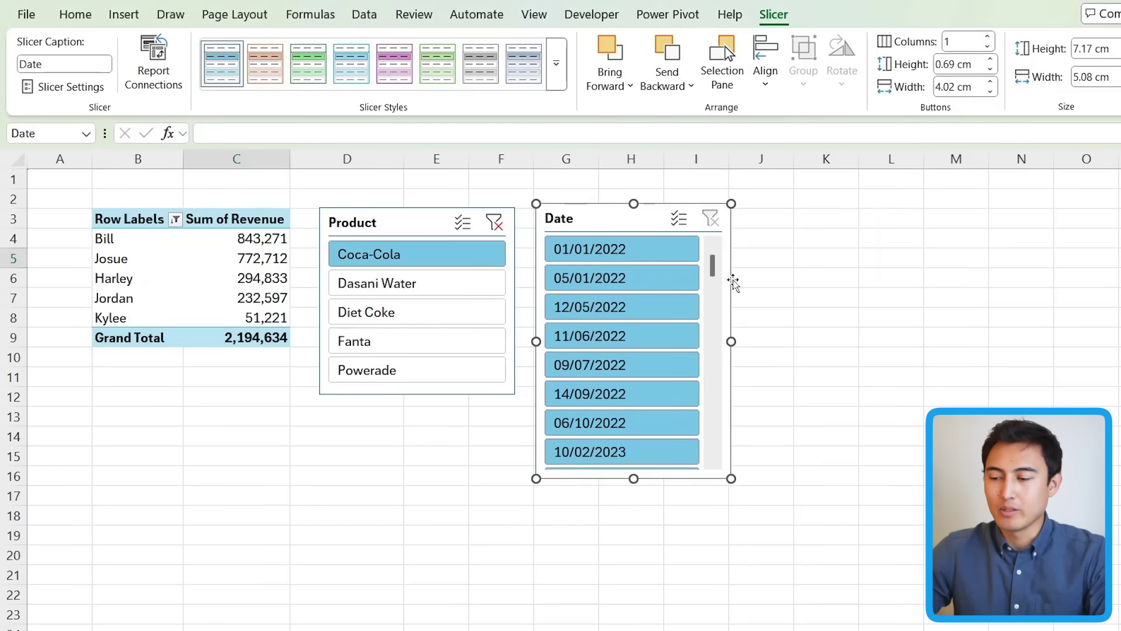
mouse_move(711, 273)
left_mouse_down()
mouse_move(709, 350)
mouse_move(713, 294)
left_mouse_up()
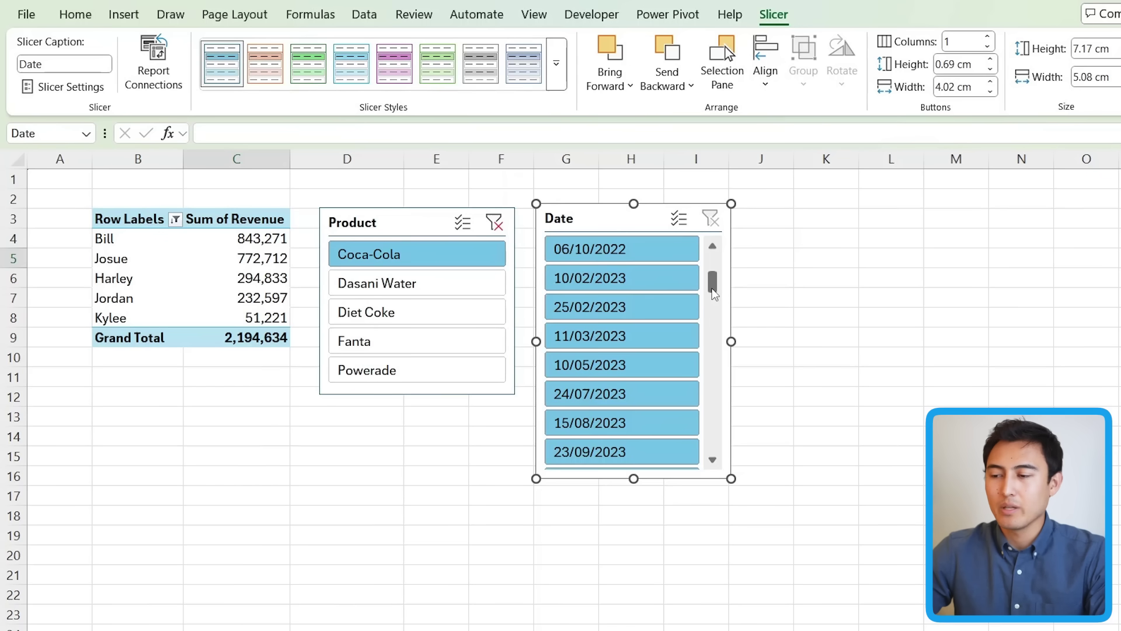
Replace the Date slicer with a Date timeline placed beside the Product slicer
key("Escape")
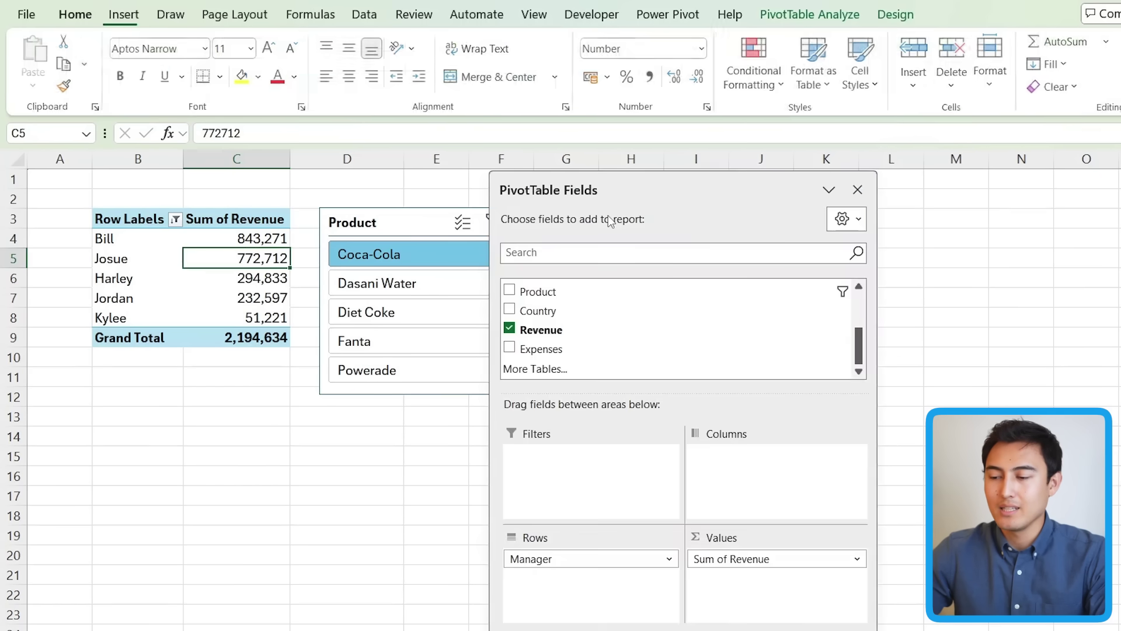
left_click(787, 17)
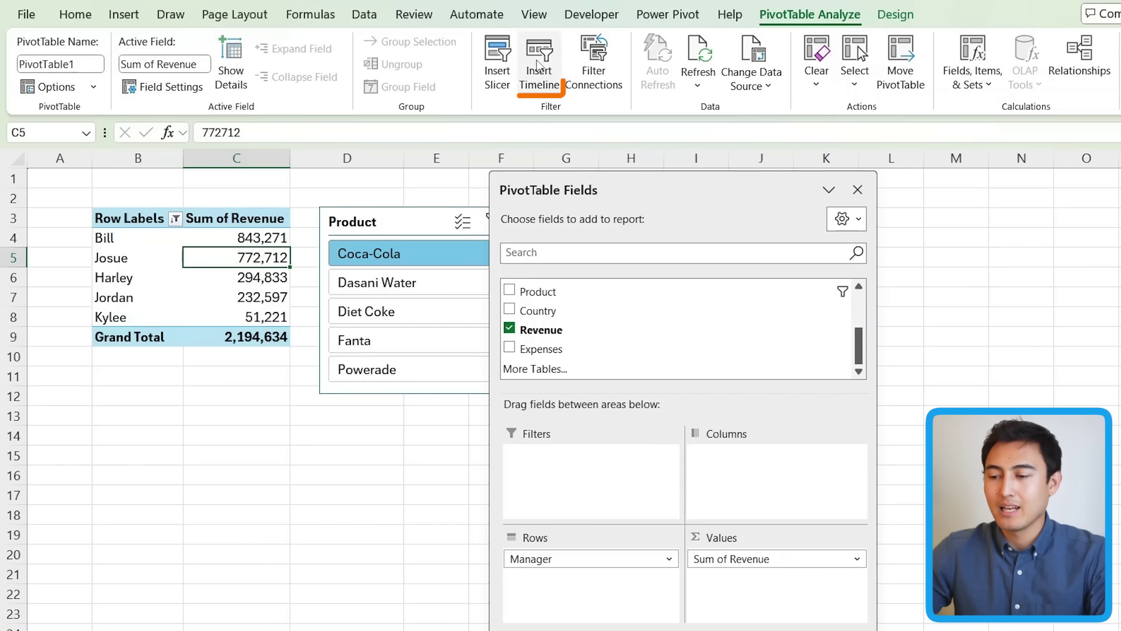
left_click(540, 70)
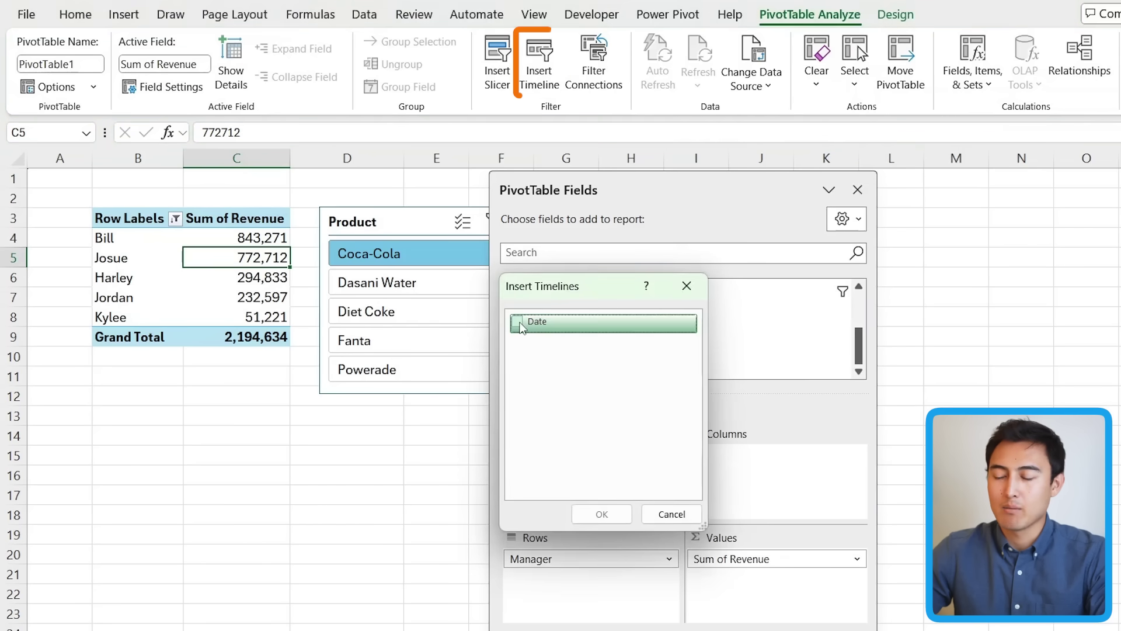
left_click(518, 322)
left_click(604, 515)
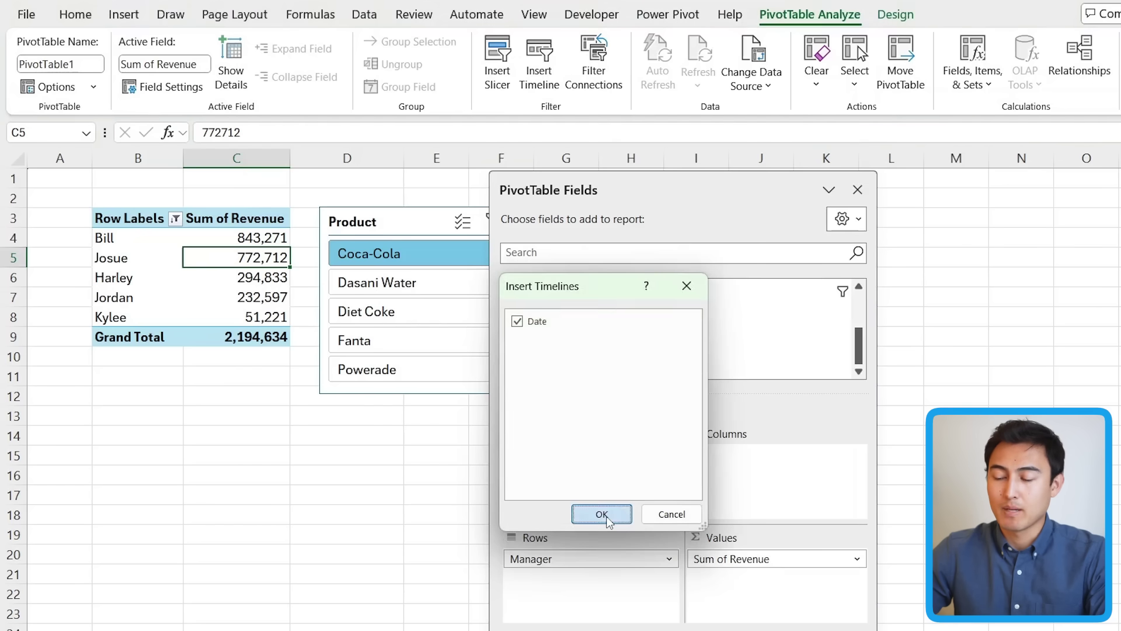
left_click_drag(611, 366, 627, 218)
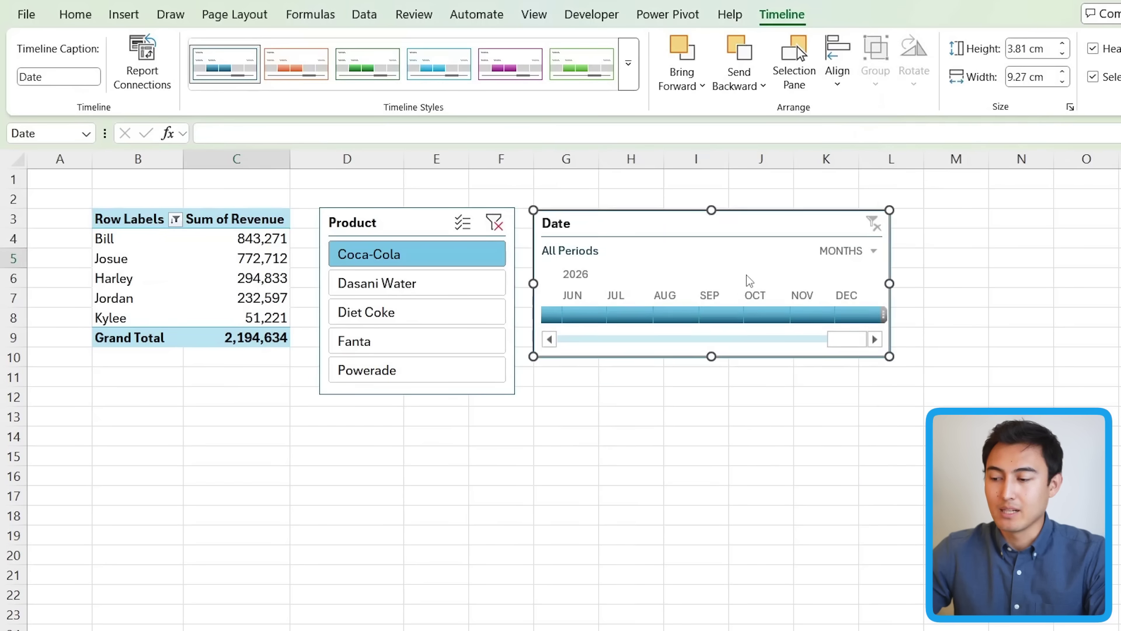
Switch the Date timeline to QUARTERS and filter from Q2 2023 through Q4 2026
left_click_drag(543, 314, 666, 312)
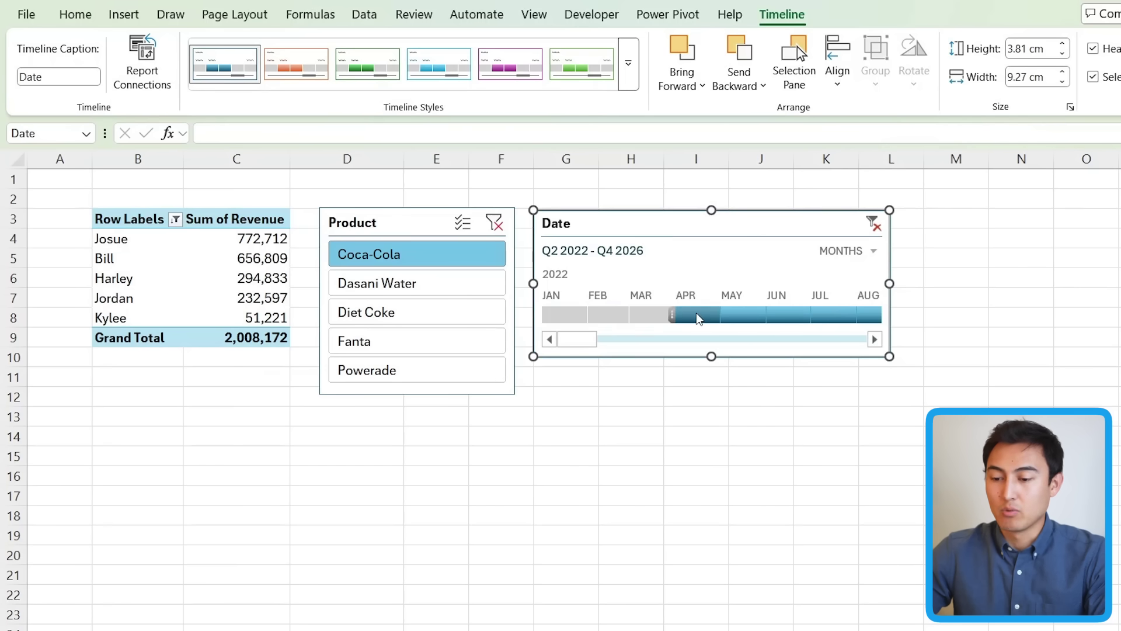
left_click_drag(672, 314, 635, 315)
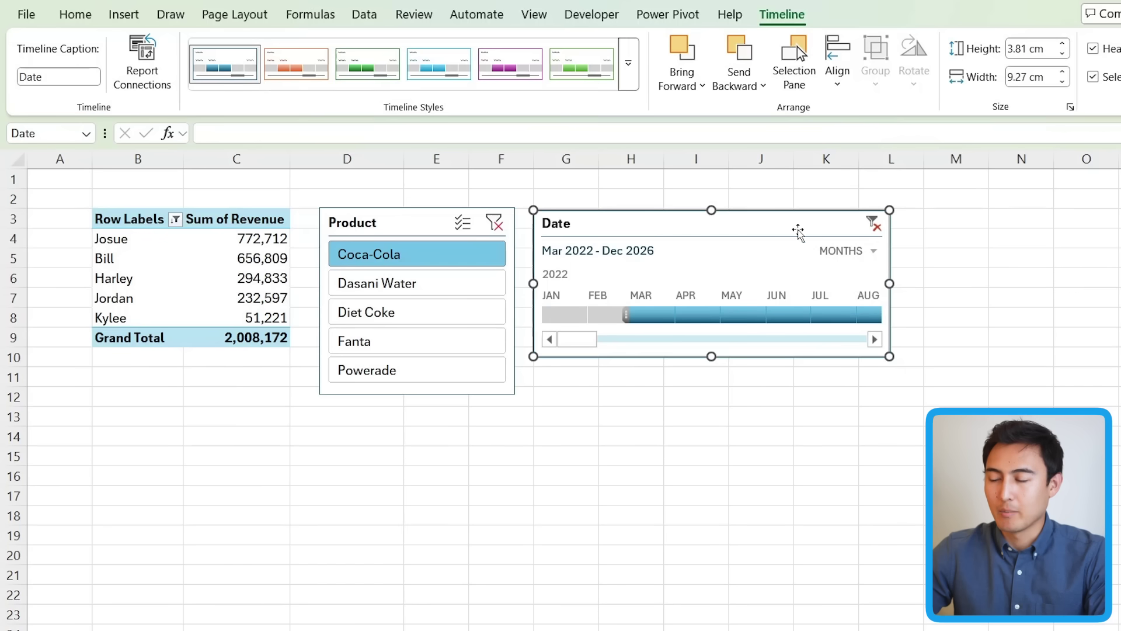
left_click(847, 251)
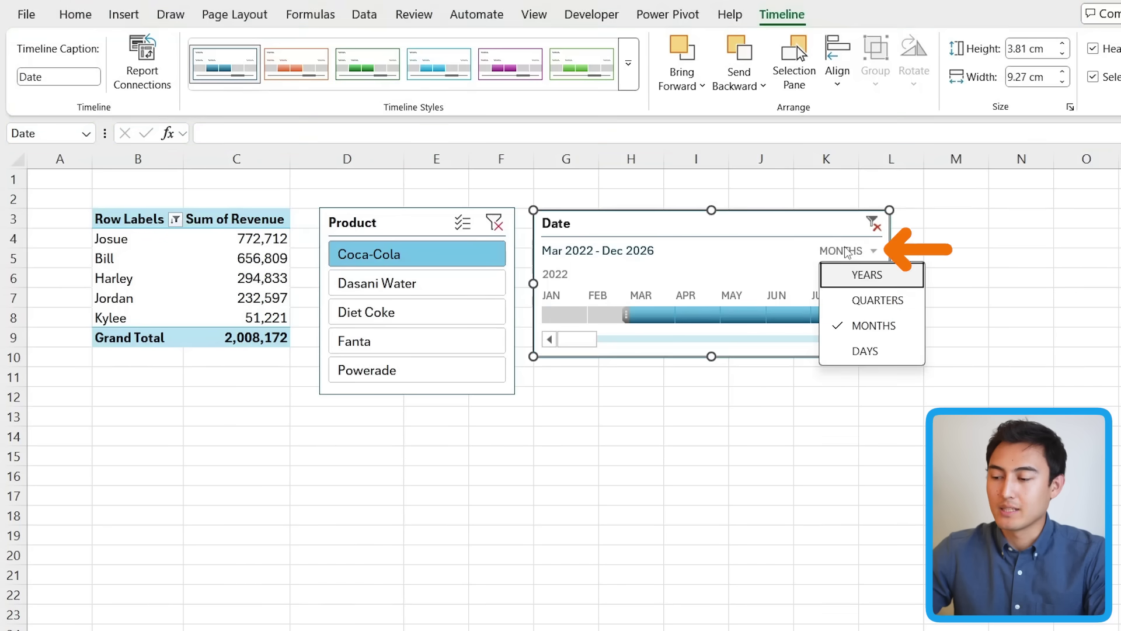
left_click(867, 275)
left_click(850, 251)
left_click(865, 300)
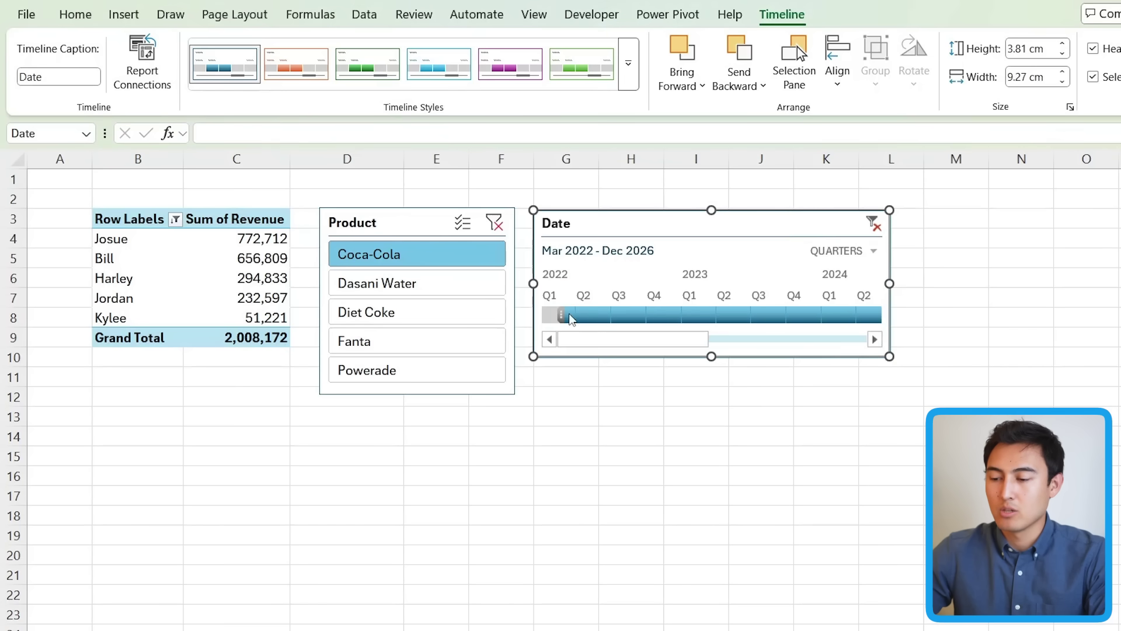
left_click_drag(569, 318, 713, 331)
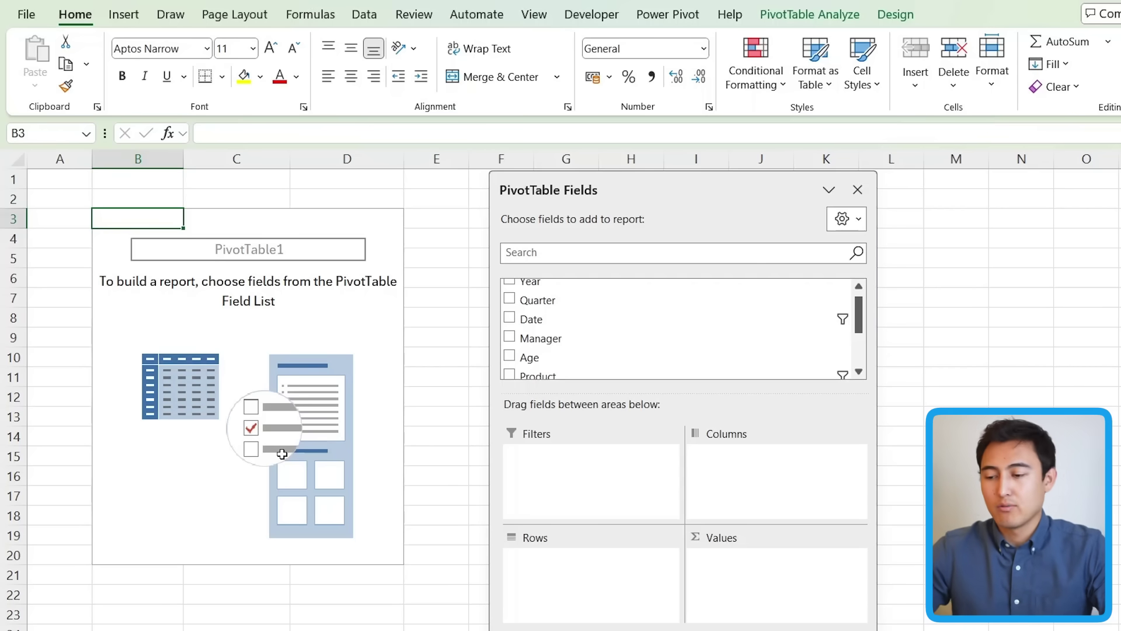
Sum Revenue by Age in the new pivot, listing ages 22 through 56
scroll(560, 299, "down", 3)
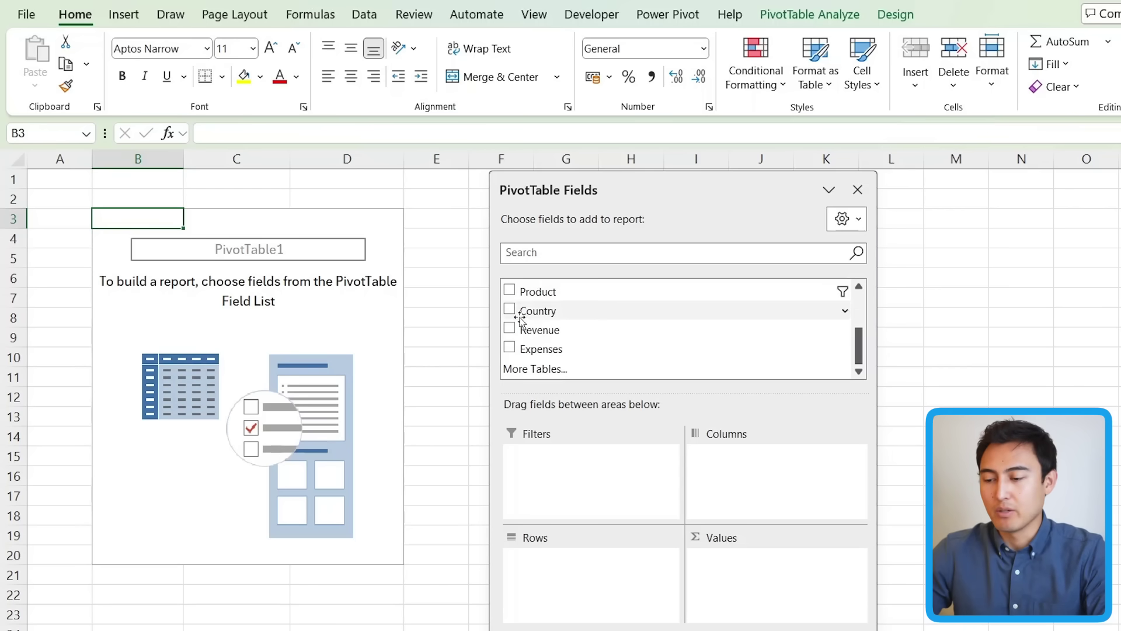
left_click_drag(525, 333, 753, 591)
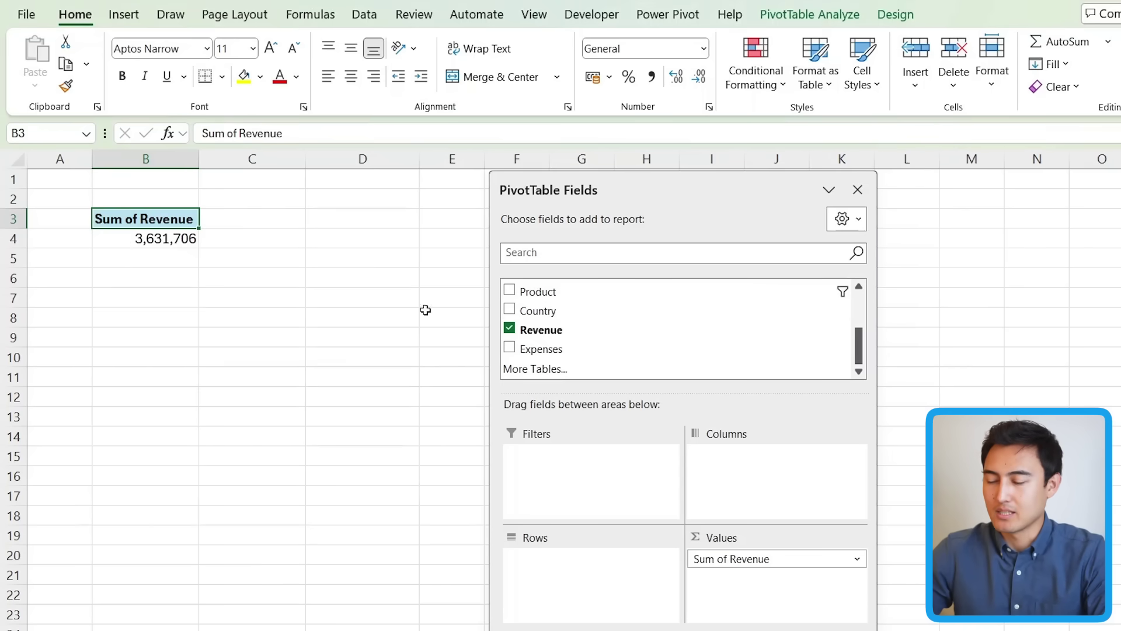
scroll(526, 309, "up", 3)
left_click_drag(530, 357, 564, 572)
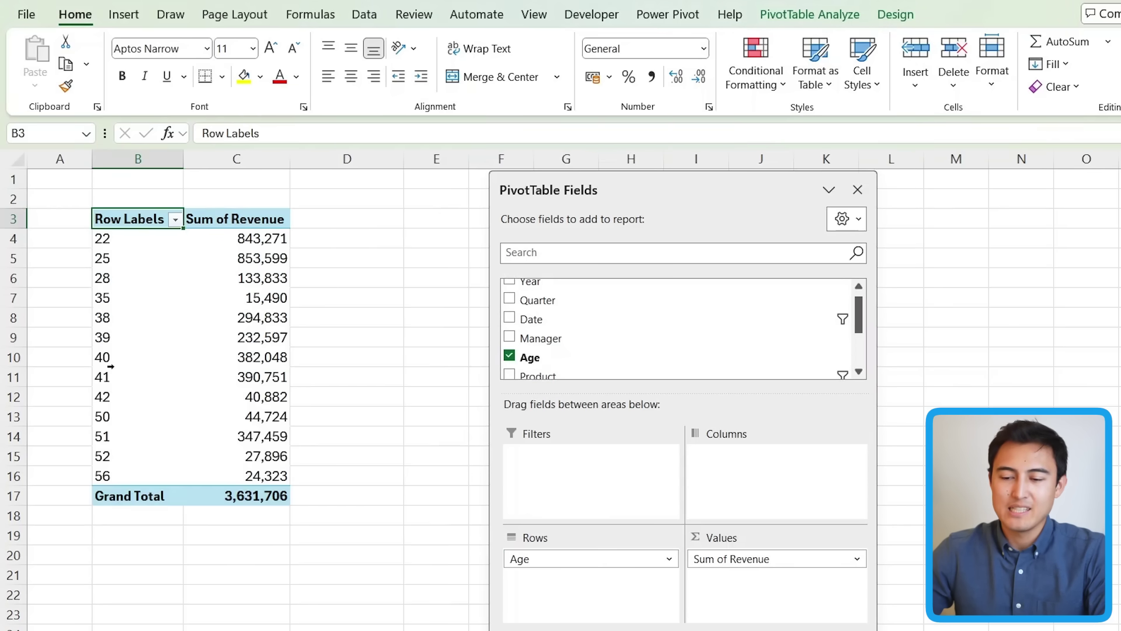
left_click_drag(131, 240, 134, 374)
left_click(95, 237)
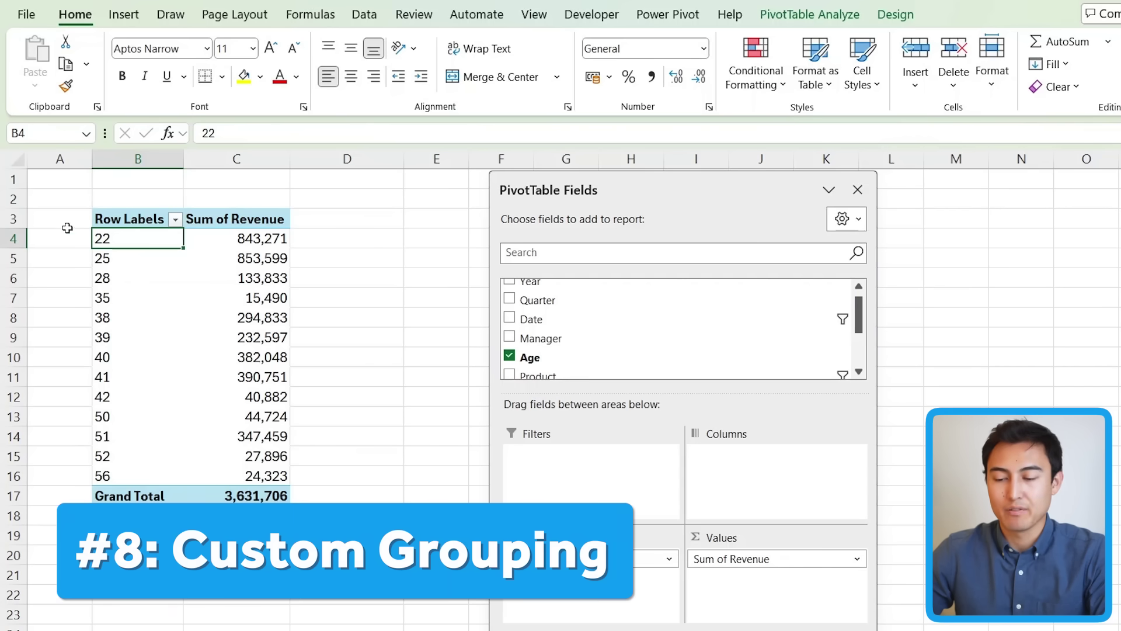
Group the ages starting at 20, ending at 56, by 10
right_click(146, 245)
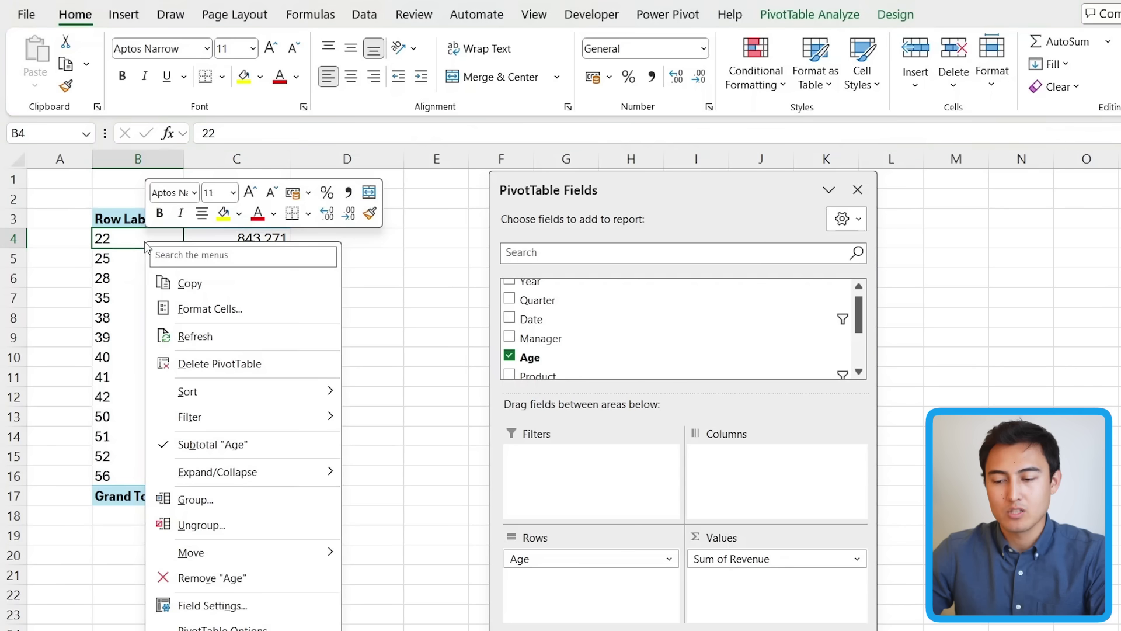
left_click(201, 500)
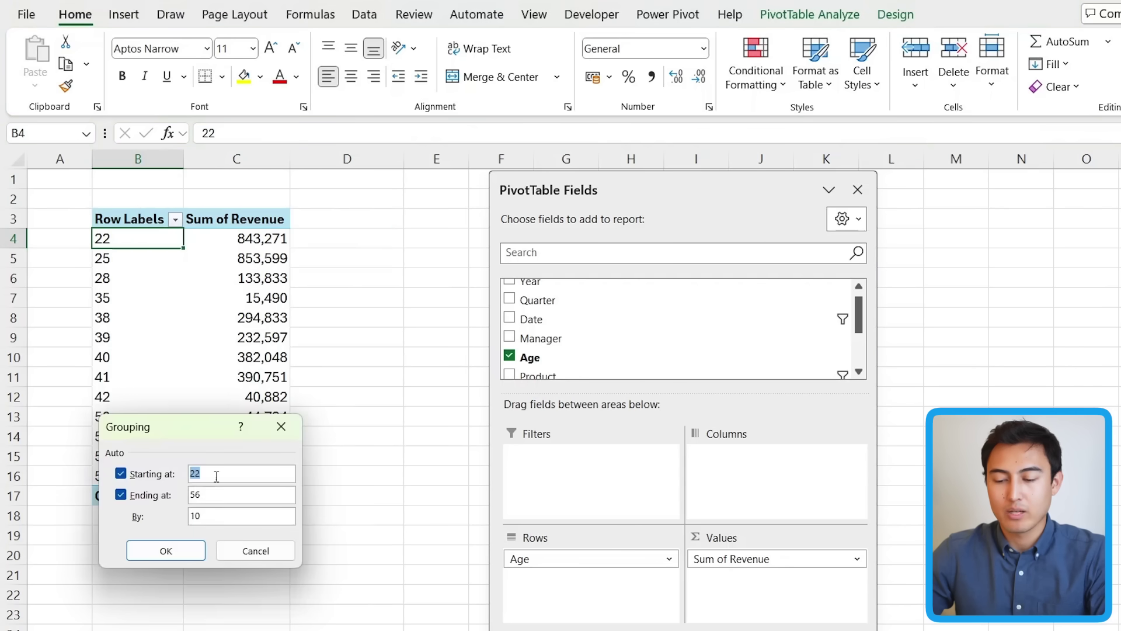
left_click_drag(164, 427, 143, 424)
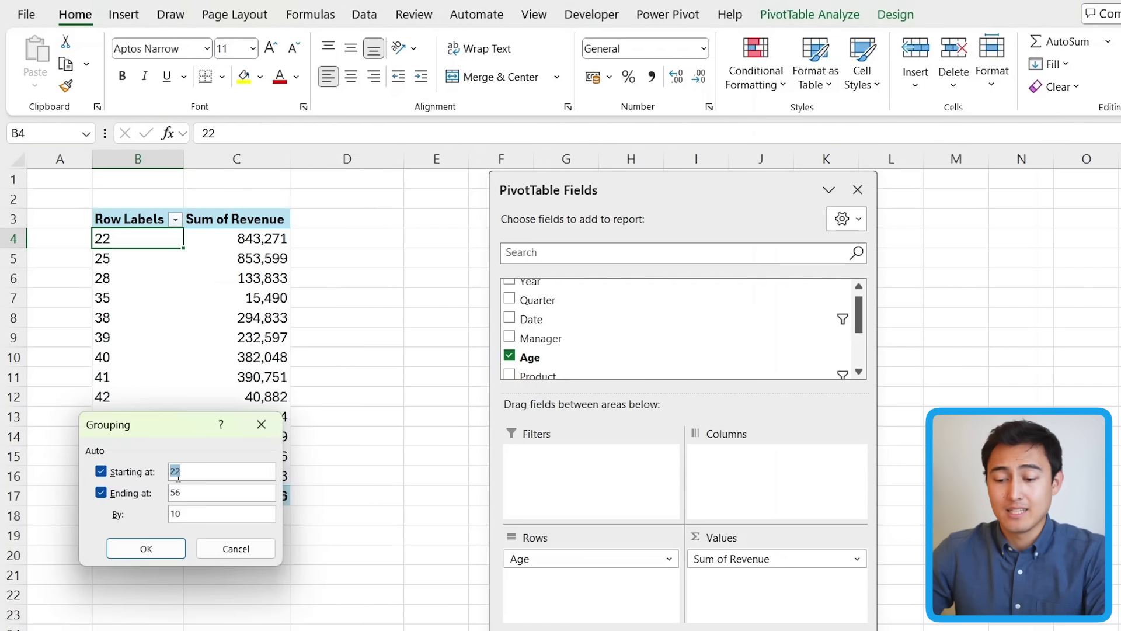
type("20")
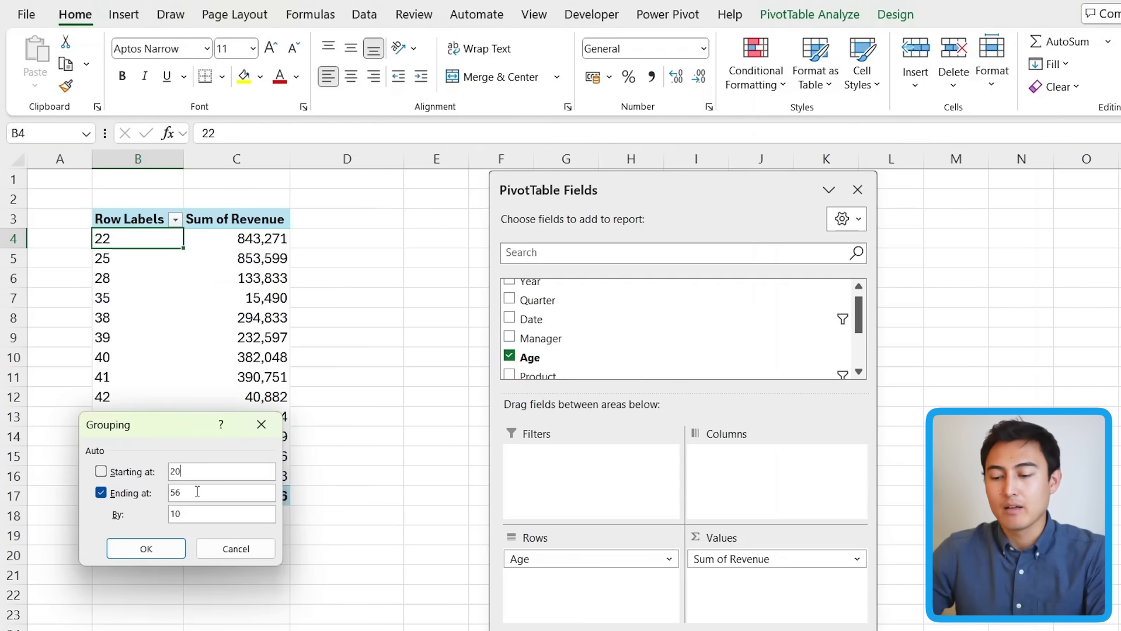
left_click_drag(189, 512, 167, 515)
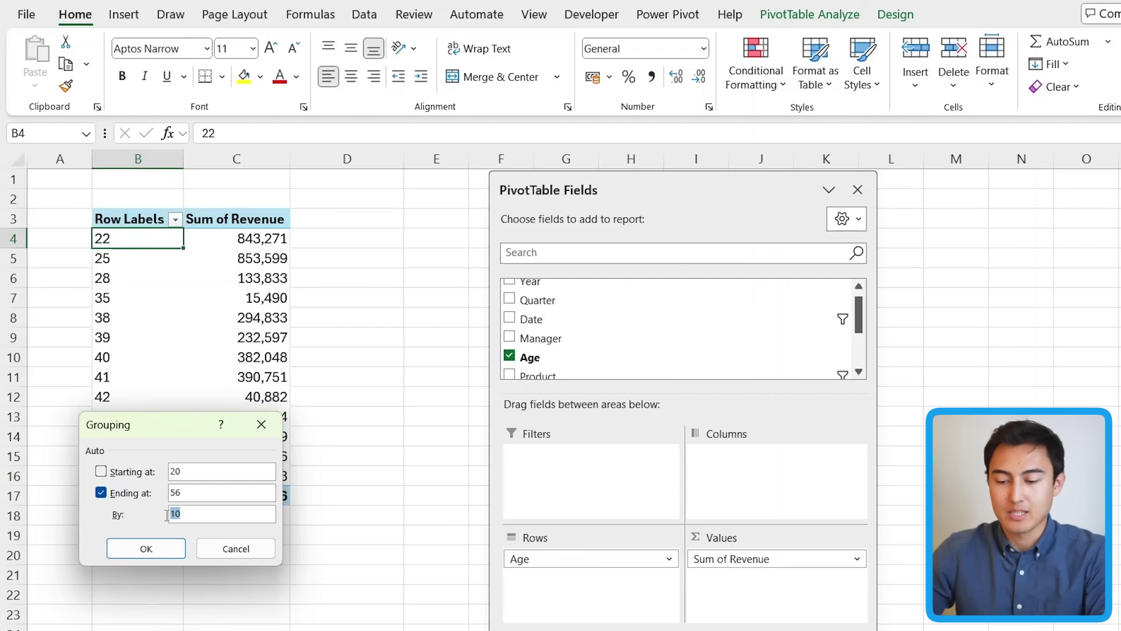
left_click(153, 551)
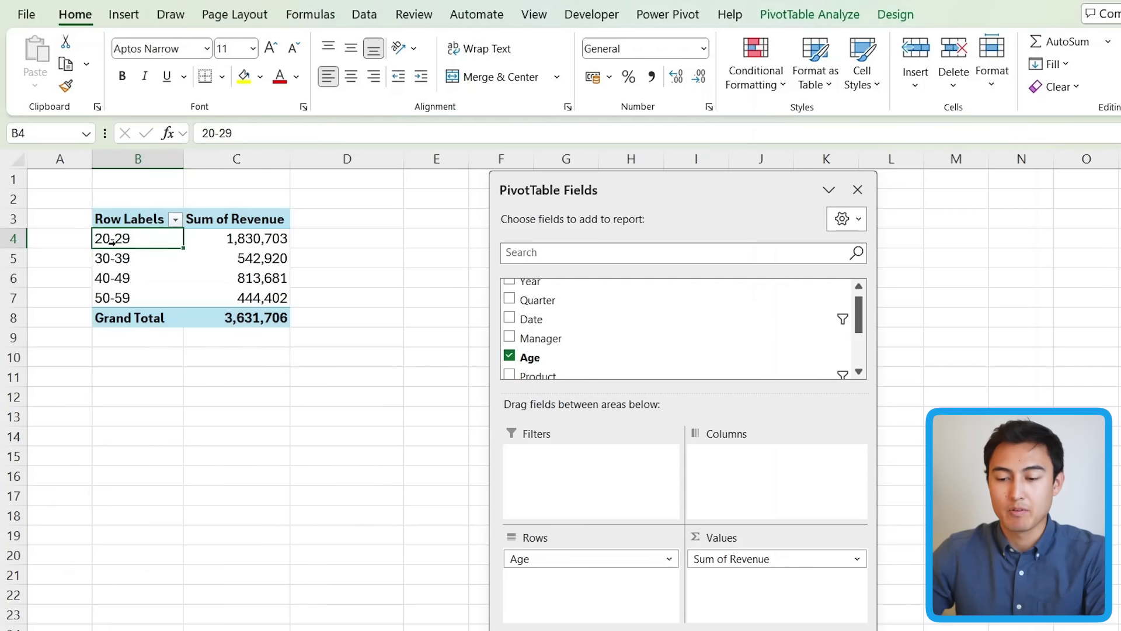
Select the age bands 20-29 through 50-59 to review their revenue totals
key("Right")
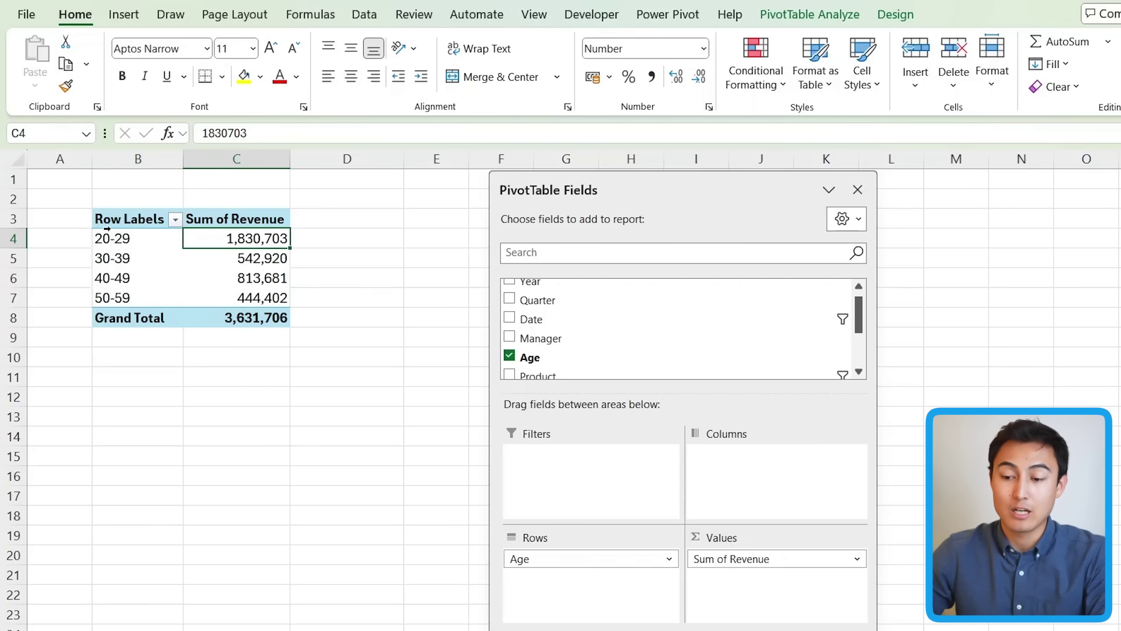
key("Left")
key("Down")
left_click(153, 232)
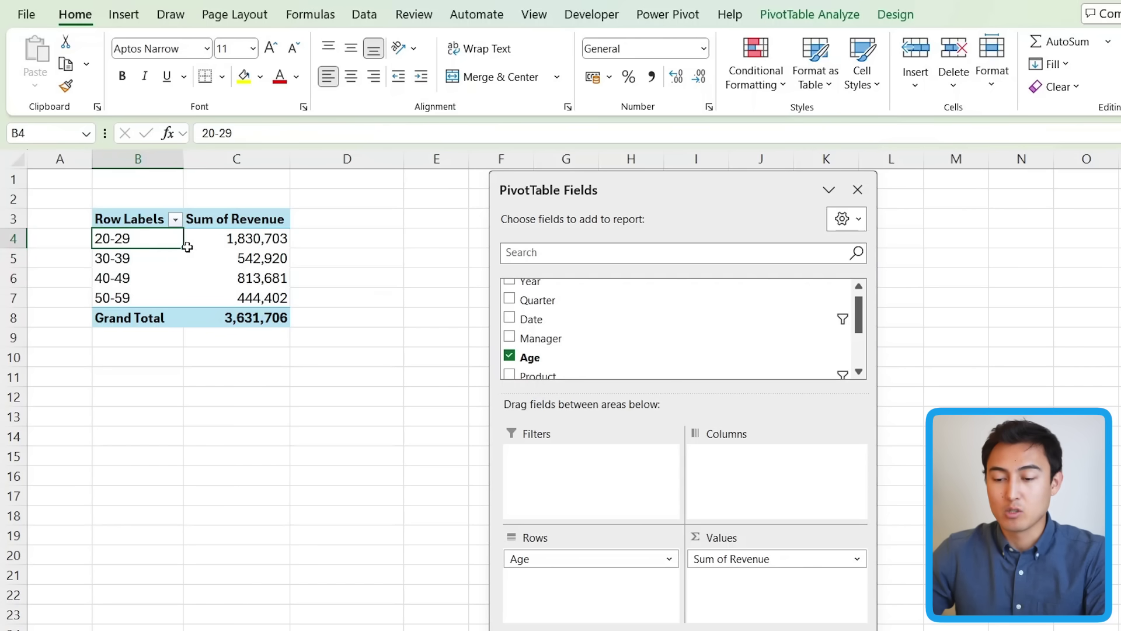
left_click_drag(146, 261, 137, 285)
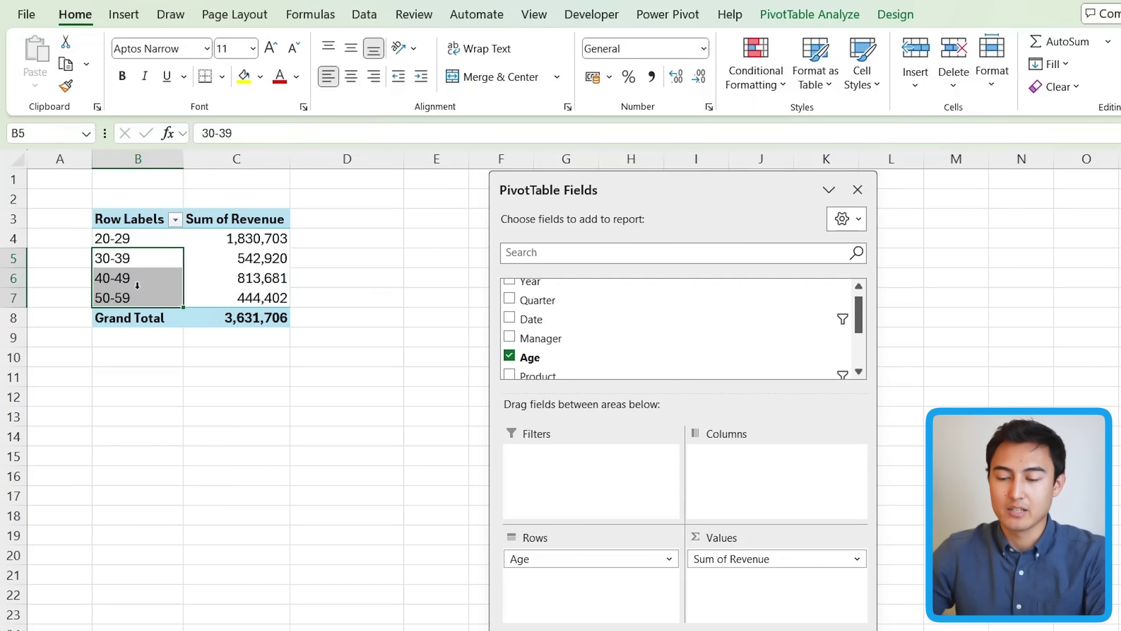
Summarize the age-band revenue as Average instead of Sum, giving a total of 50,440
key("Up")
key("Right")
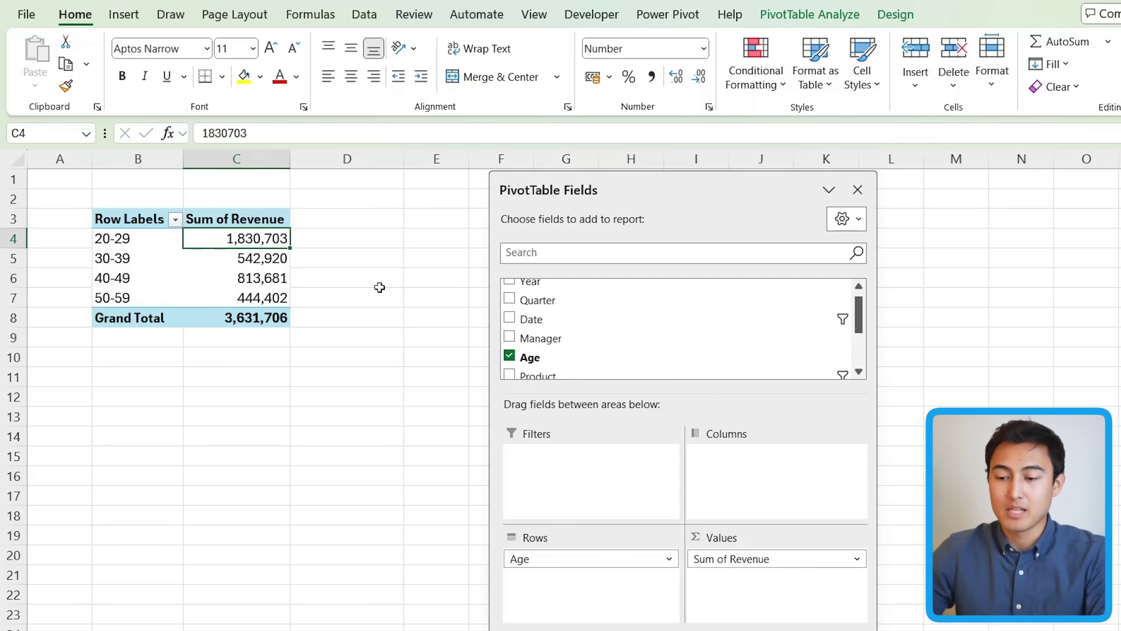
left_click(857, 559)
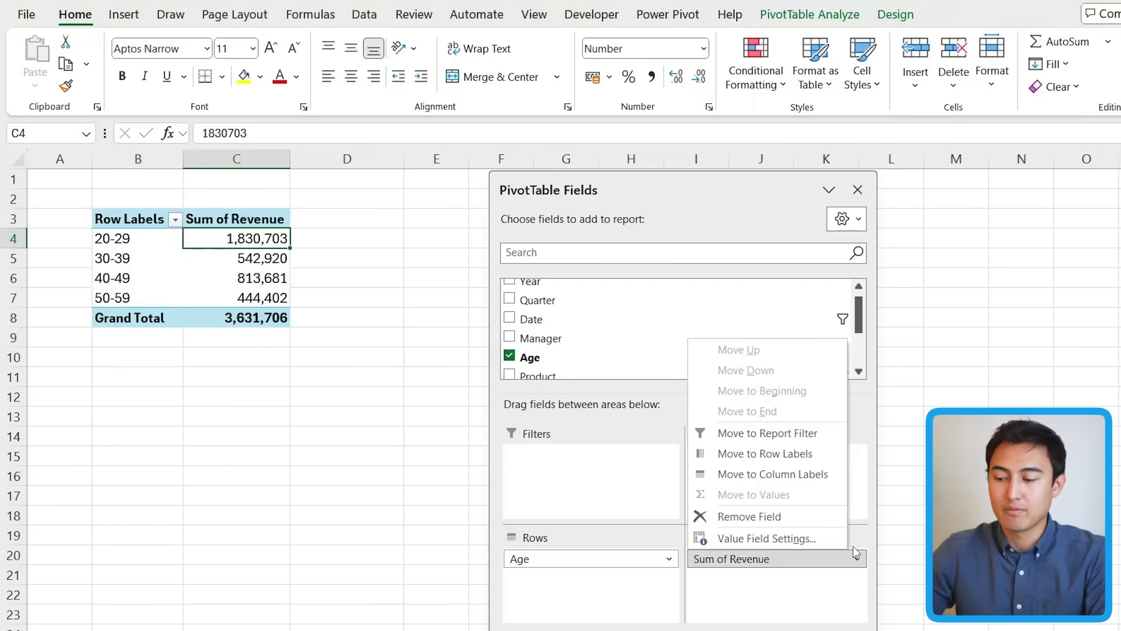
left_click(768, 536)
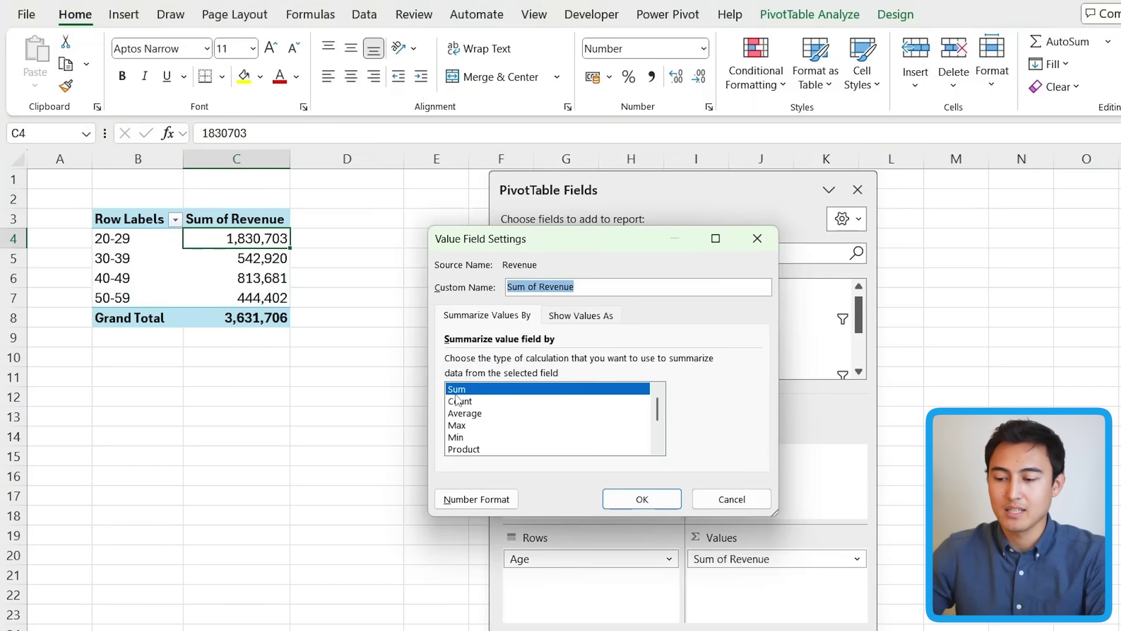
left_click(468, 414)
double_click(467, 415)
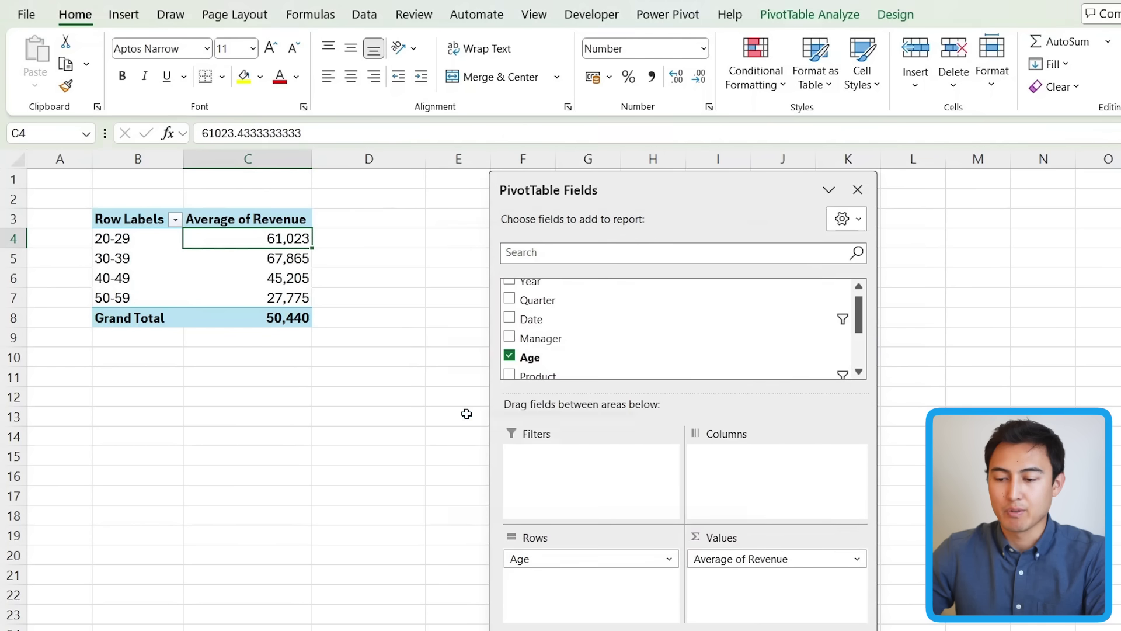
key("Down")
key("Left")
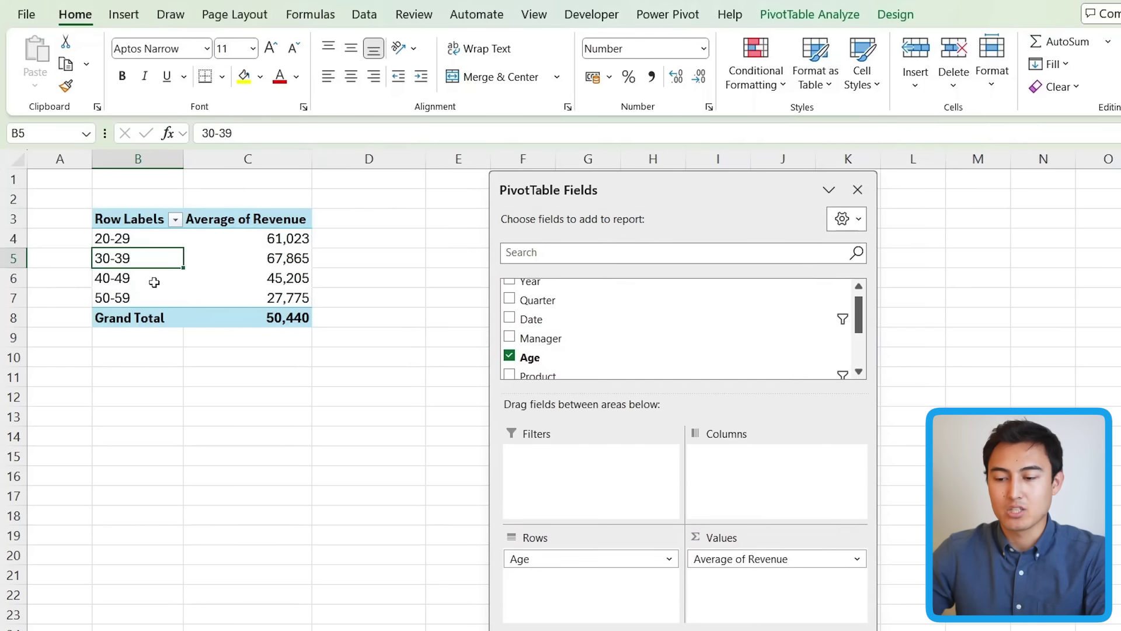
key("shift+Right")
key("Right")
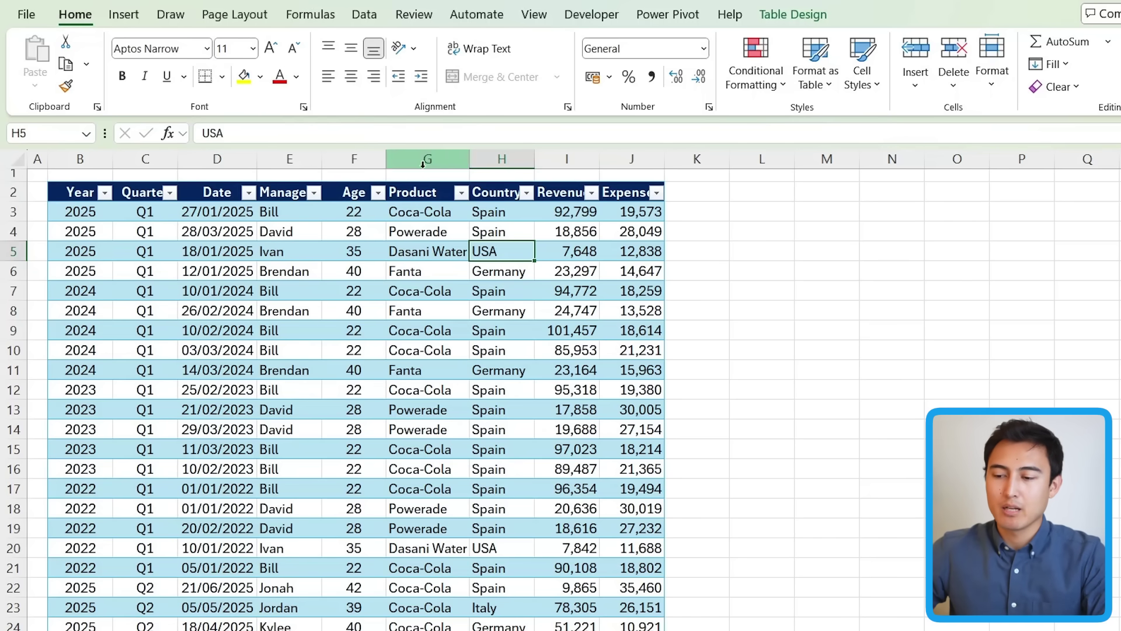
Look over the Country and product entries, then switch to the Revenue by Product pivot sheet
left_click(494, 157)
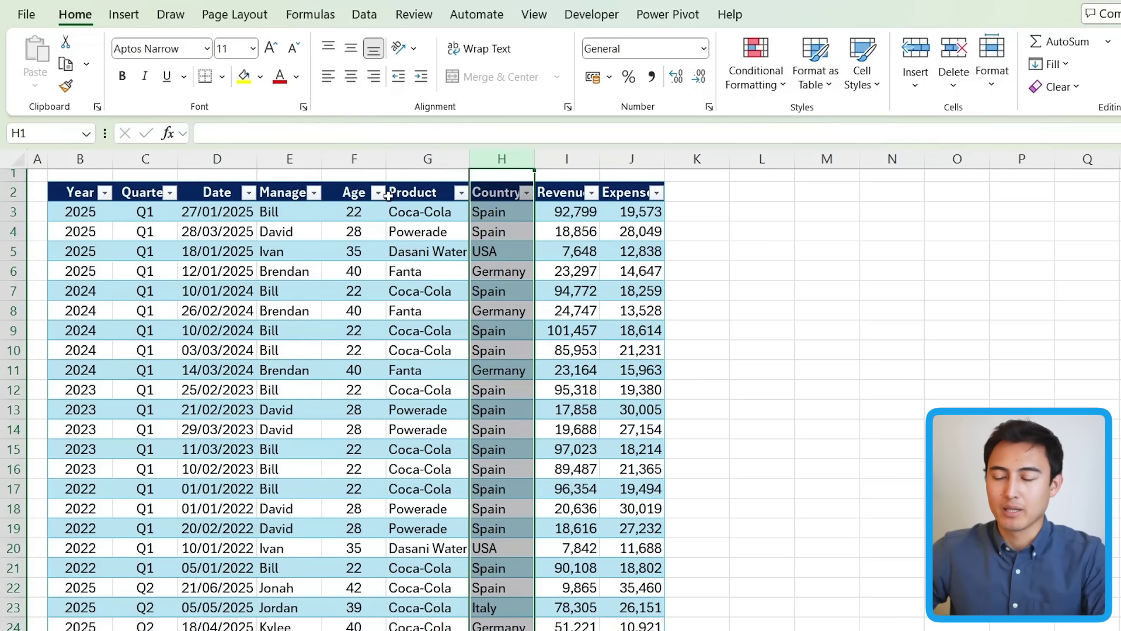
left_click(424, 212)
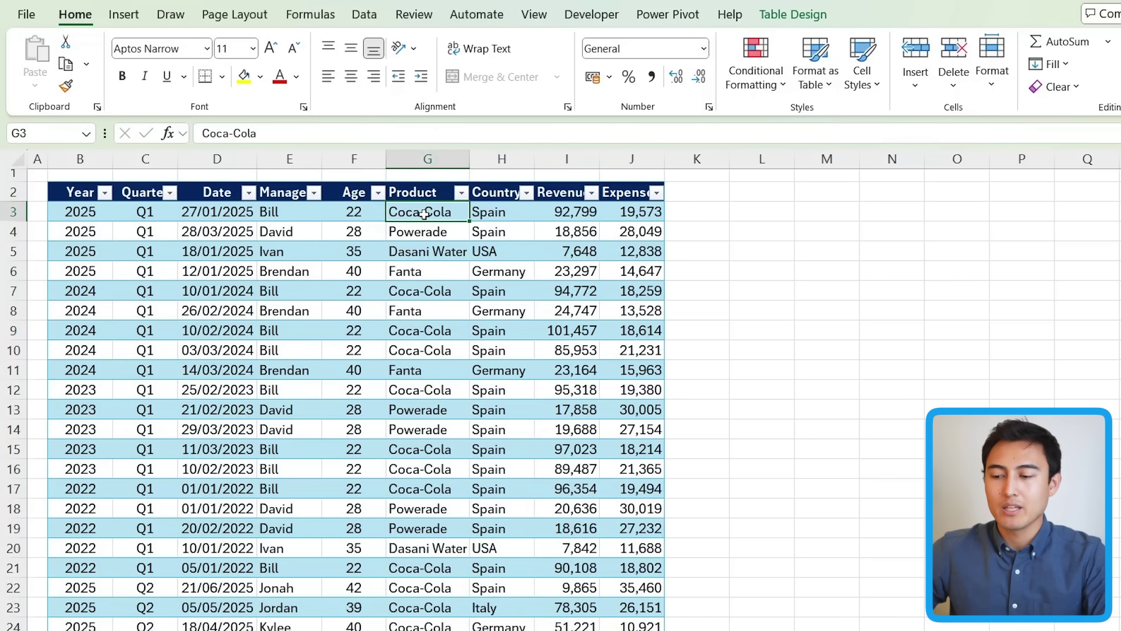
left_click(484, 214)
left_click(426, 231)
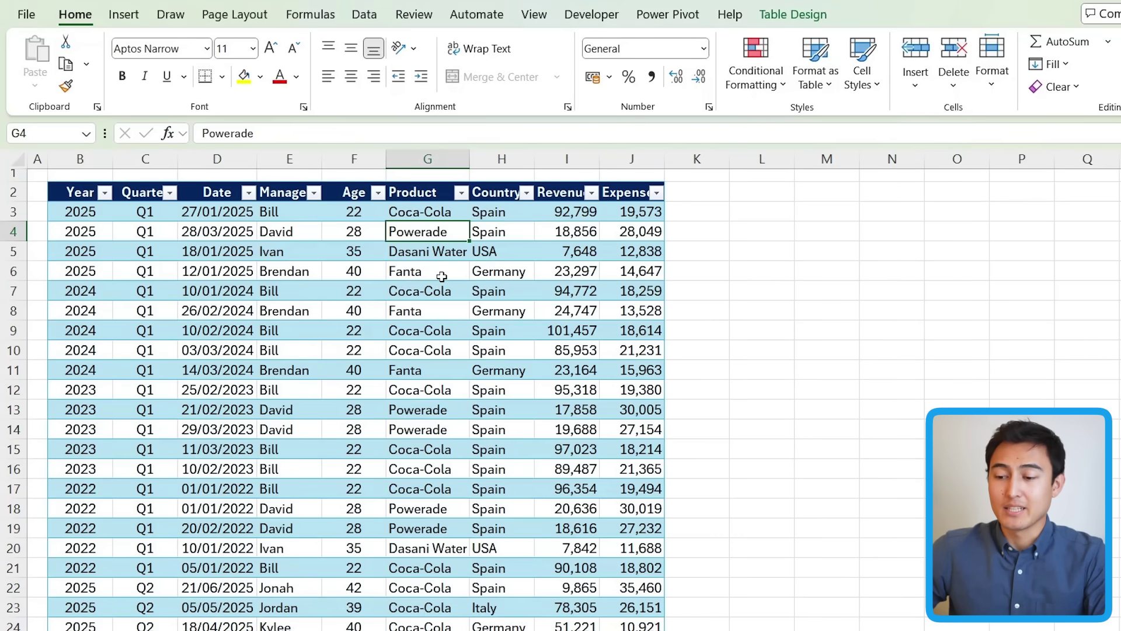
key("ctrl+Page_Up")
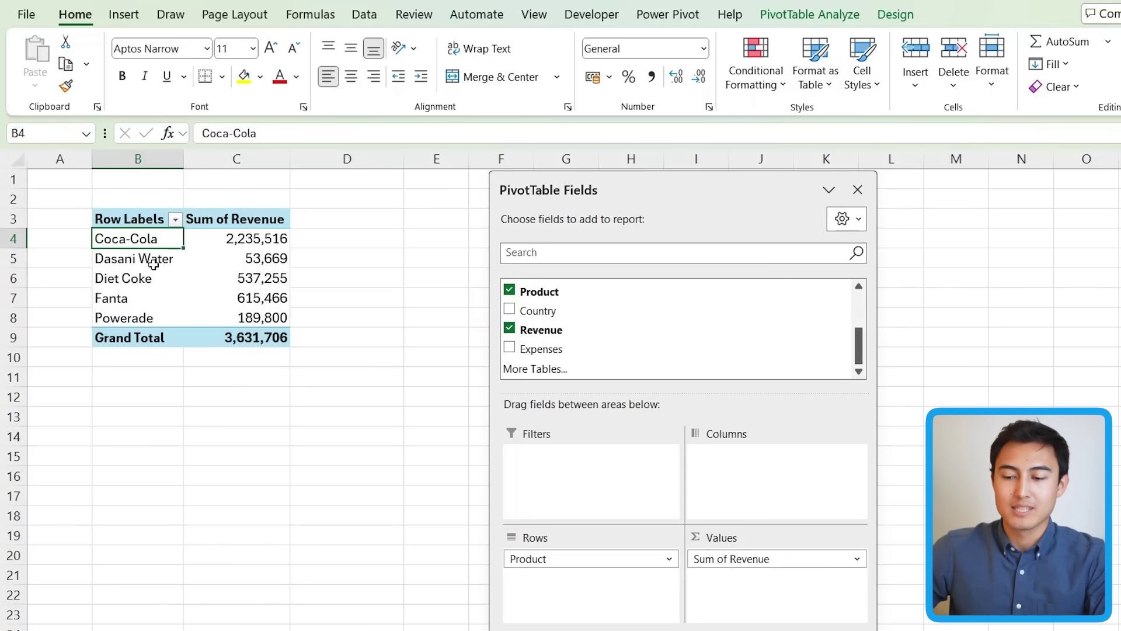
Group Coca-Cola, Diet Coke and Fanta into a pivot group named 'Soda'
left_click(147, 283, "ctrl")
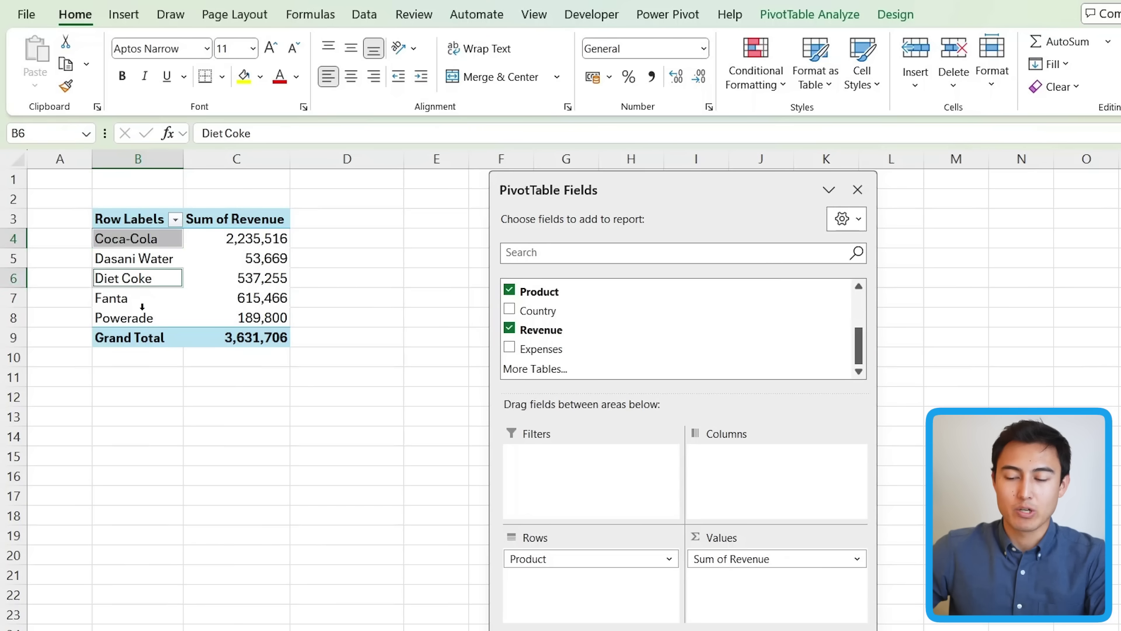
left_click(141, 305, "ctrl")
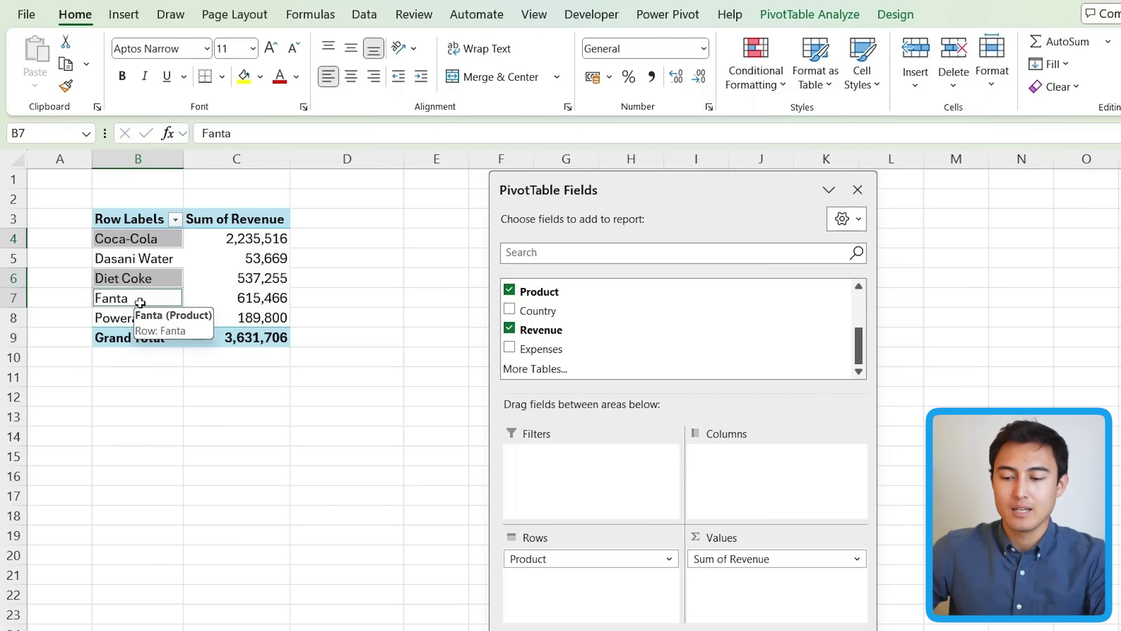
right_click(140, 303)
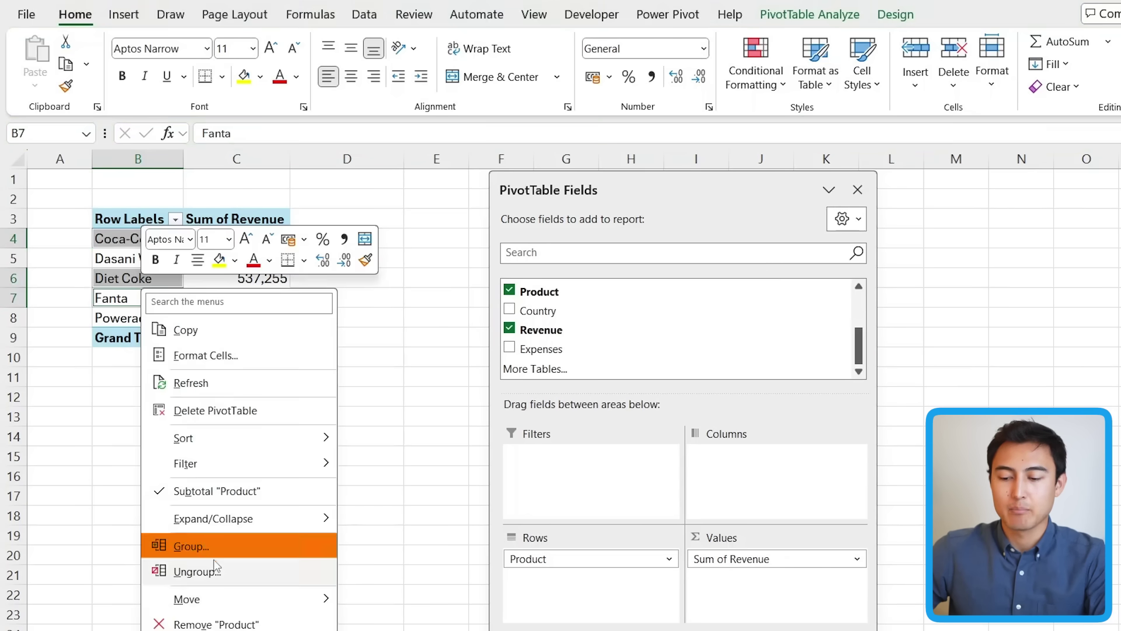
left_click(195, 548)
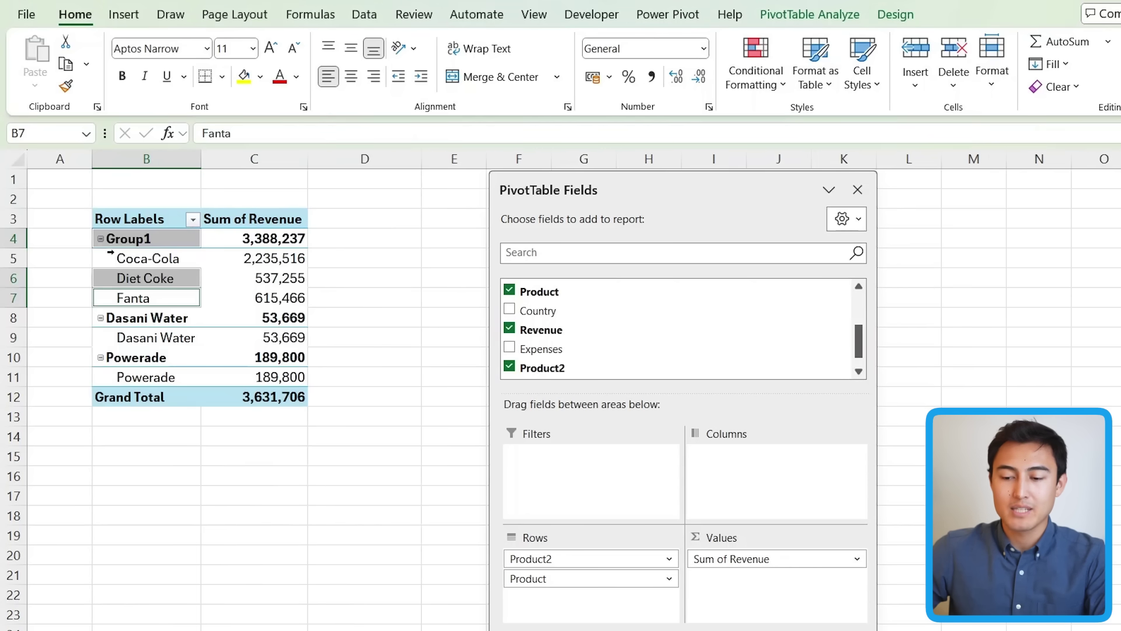
key("Up")
key("Up")
key("Up")
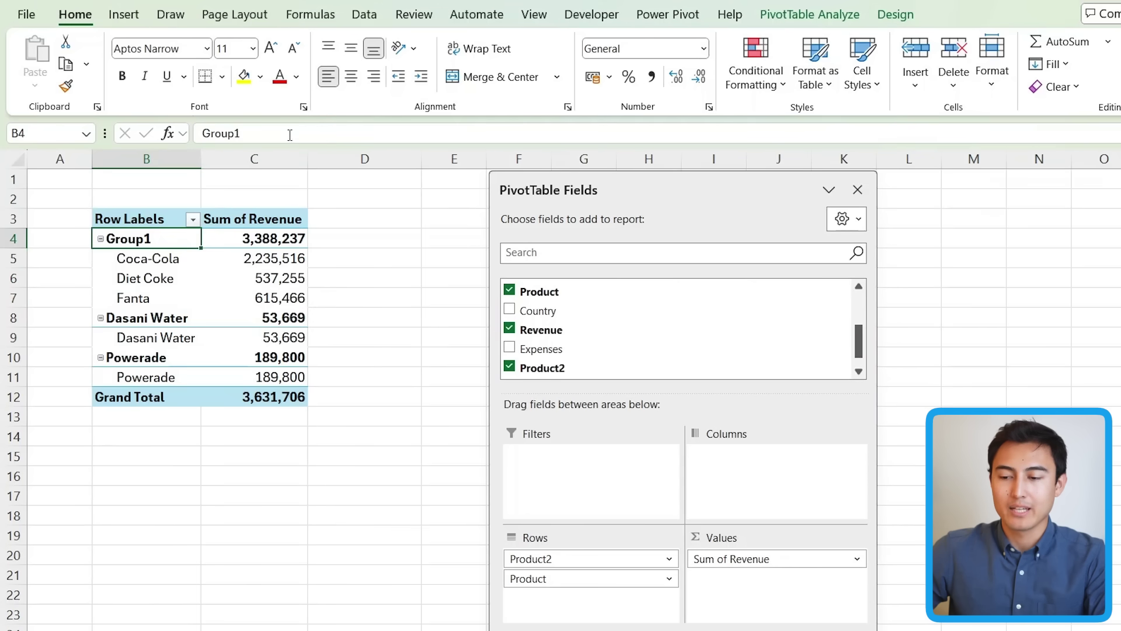
left_click_drag(289, 135, 188, 135)
type("So")
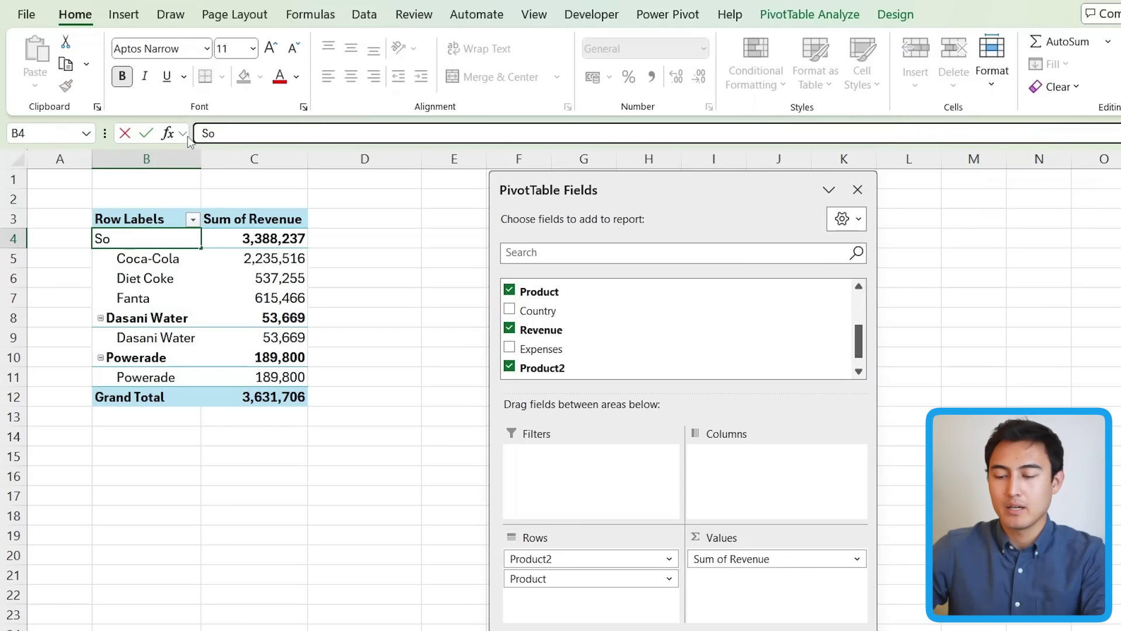
type("da")
key("Return")
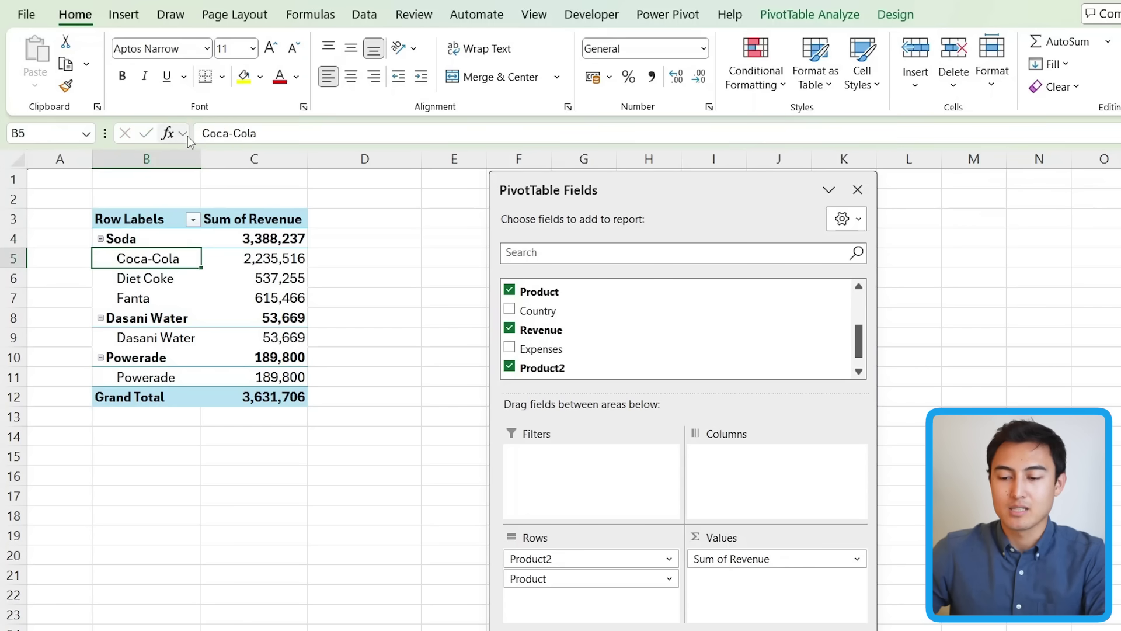
Group Dasani Water and Powerade into a pivot group named 'Non-Soda'
key("Down")
key("Down")
key("Down")
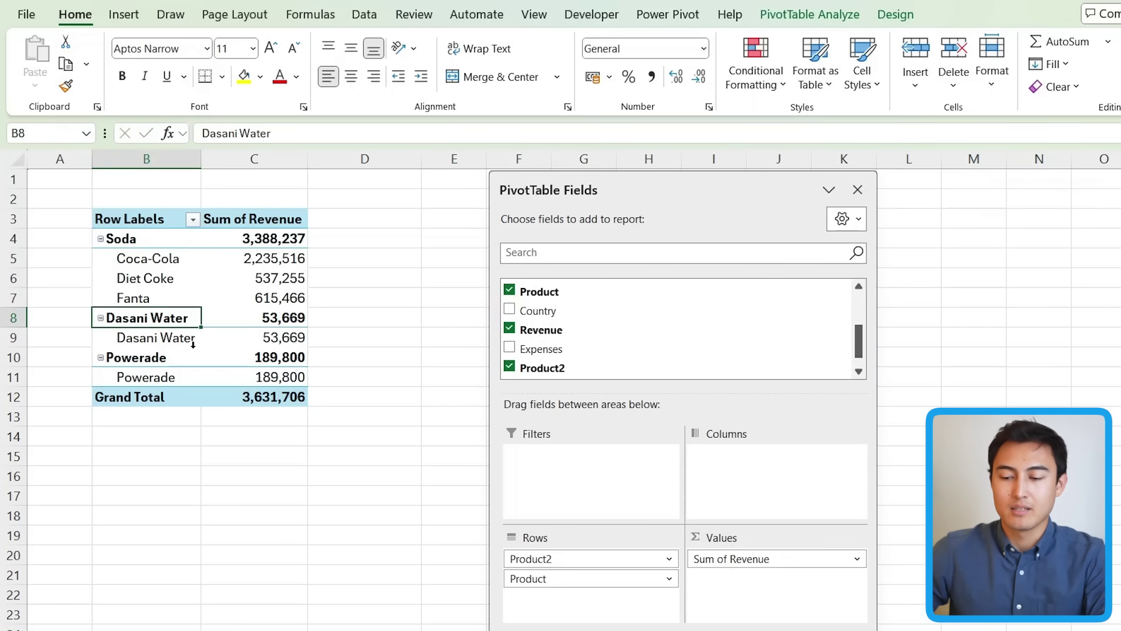
left_click(150, 357, "ctrl")
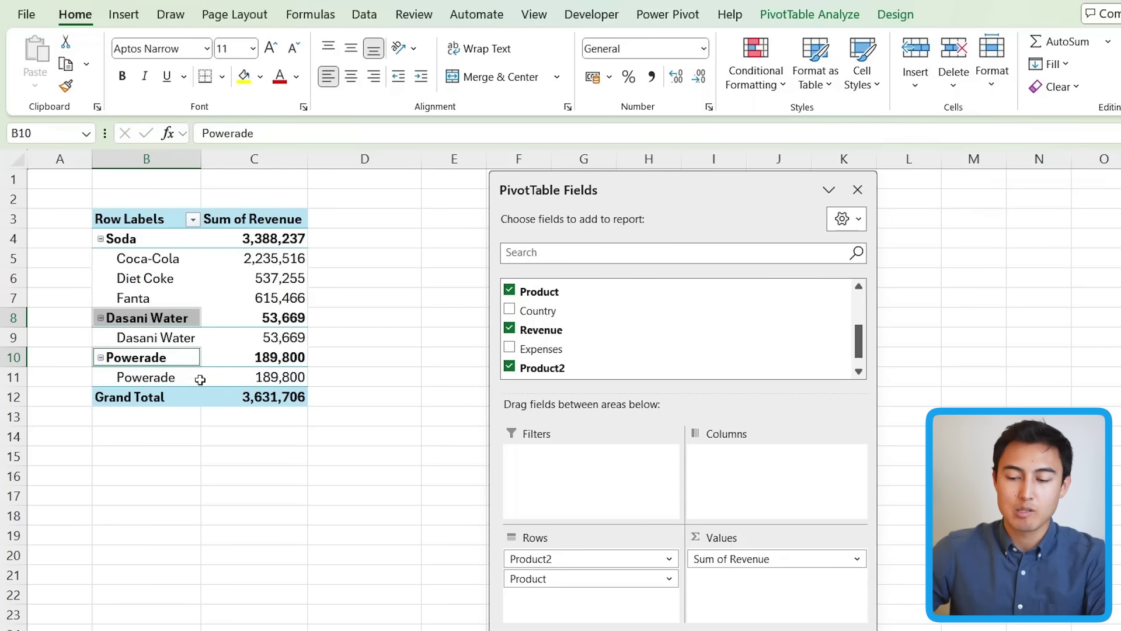
right_click(175, 321)
left_click(250, 557)
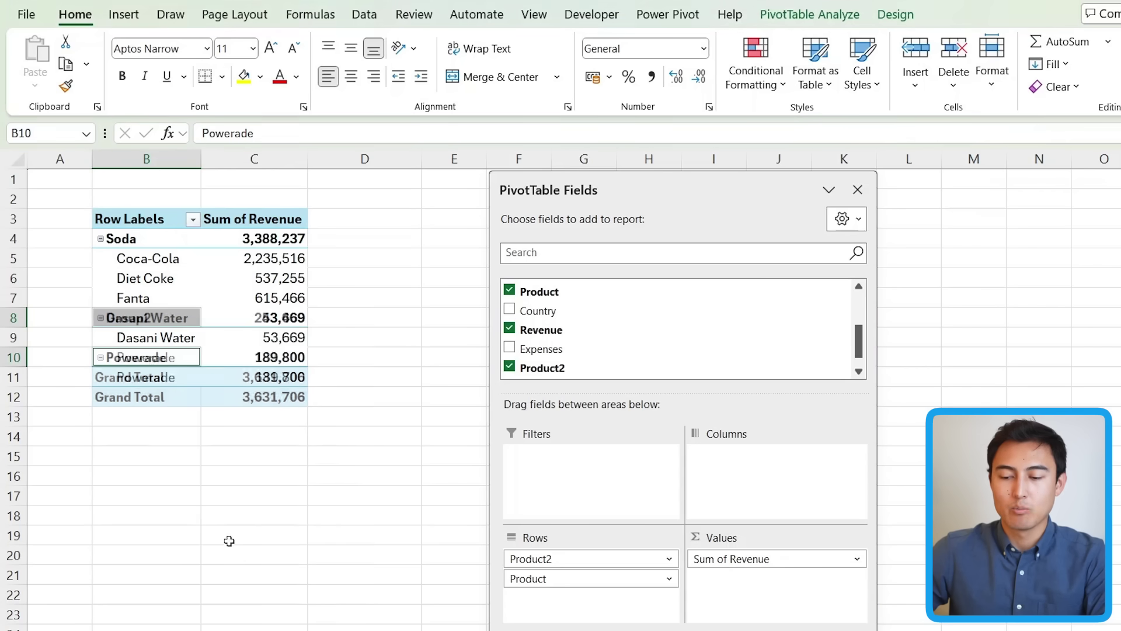
key("Up")
key("Up")
left_click(293, 133)
key("BackSpace")
key("BackSpace")
key("BackSpace")
key("BackSpace")
key("BackSpace")
key("BackSpace")
type("Non-Soda")
key("Return")
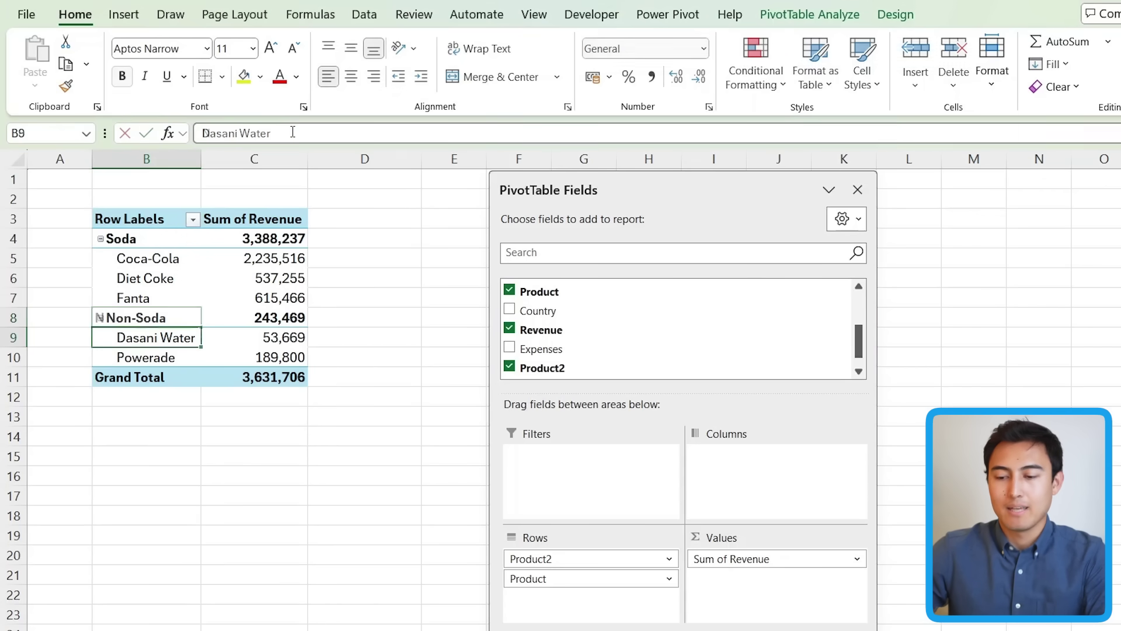
Collapse the Soda and Non-Soda groups to show only their revenue totals
left_click(100, 240)
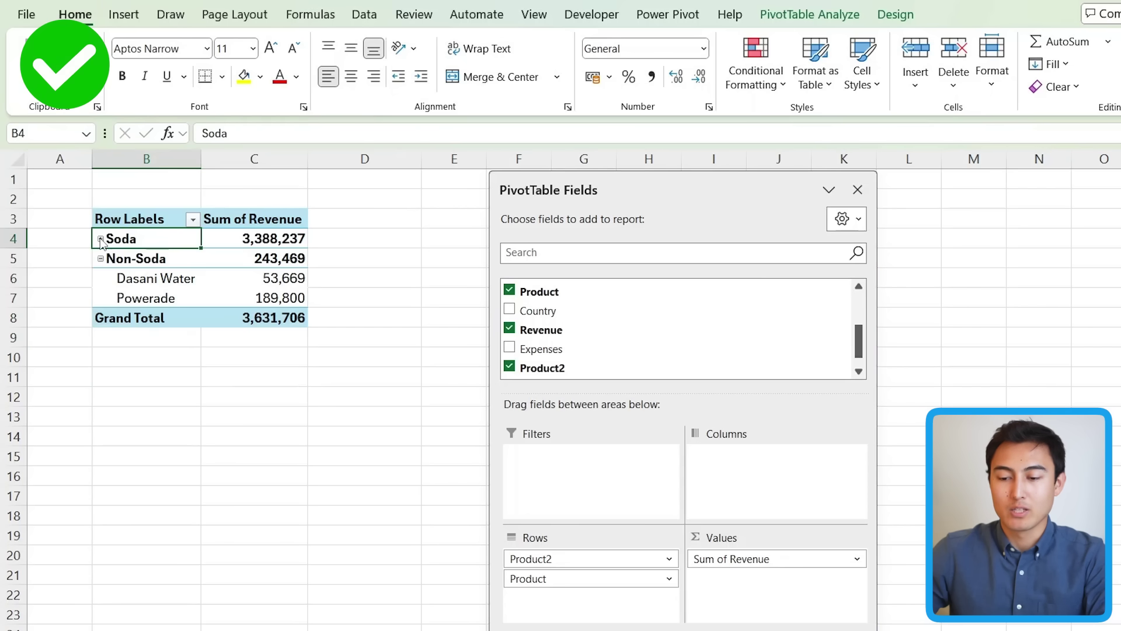
left_click(101, 259)
key("Up")
key("Right")
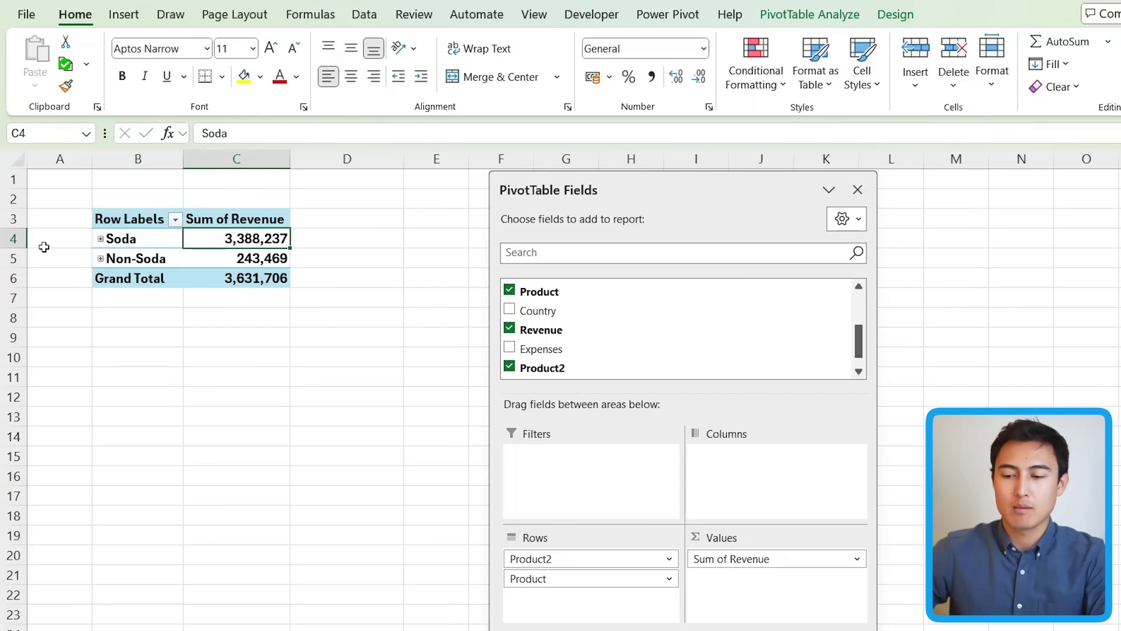
key("Left")
key("shift+Right")
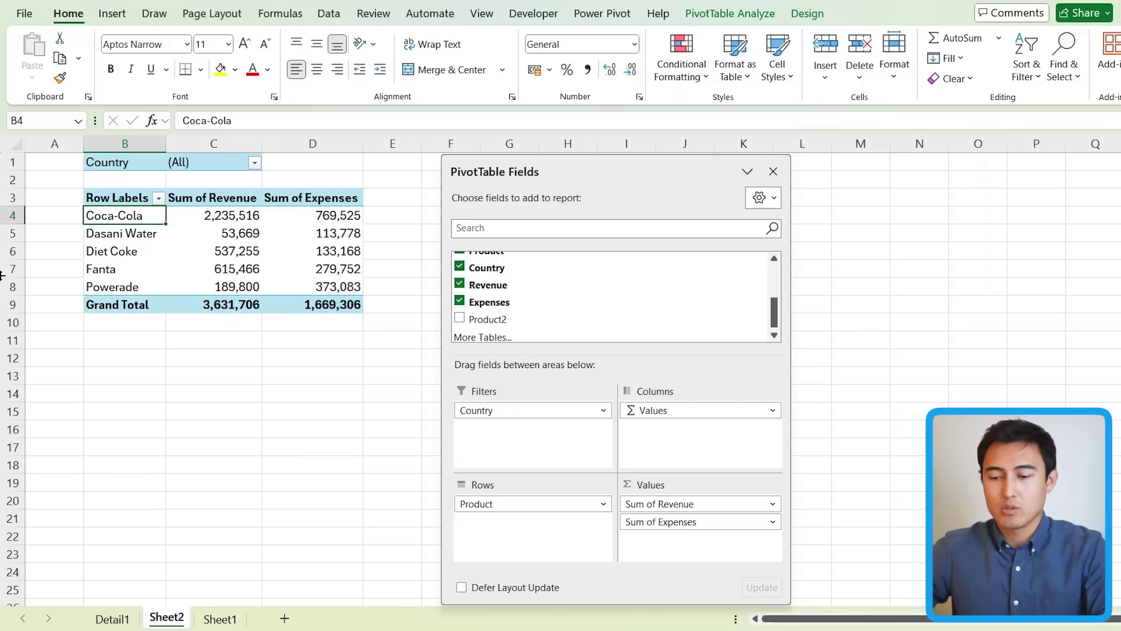
left_click(108, 162)
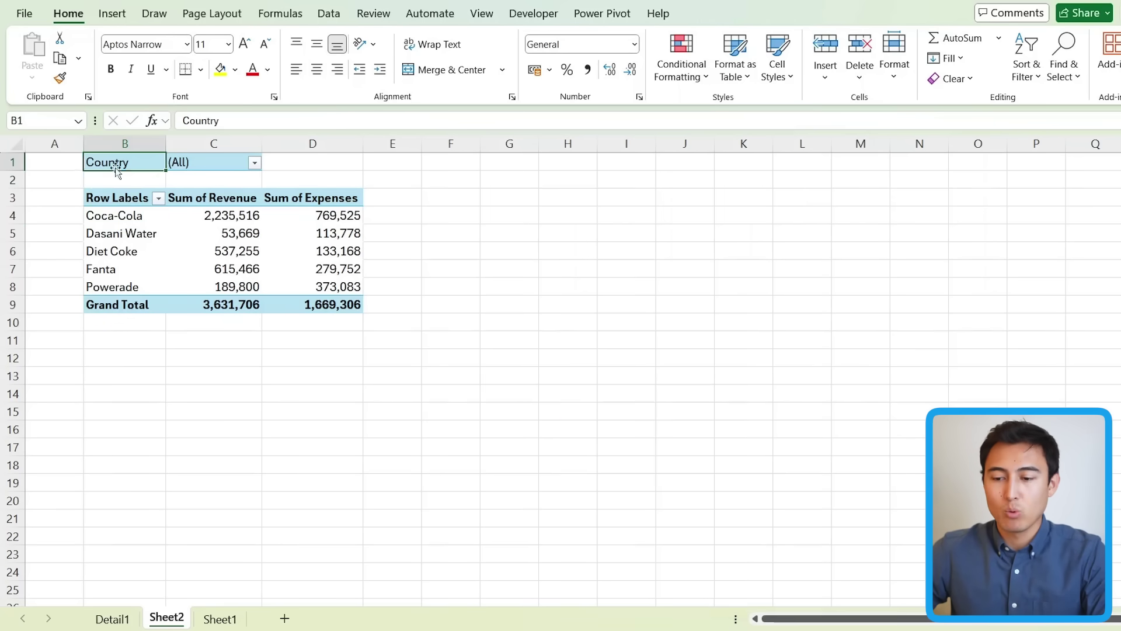
left_click(246, 162)
left_click(254, 163)
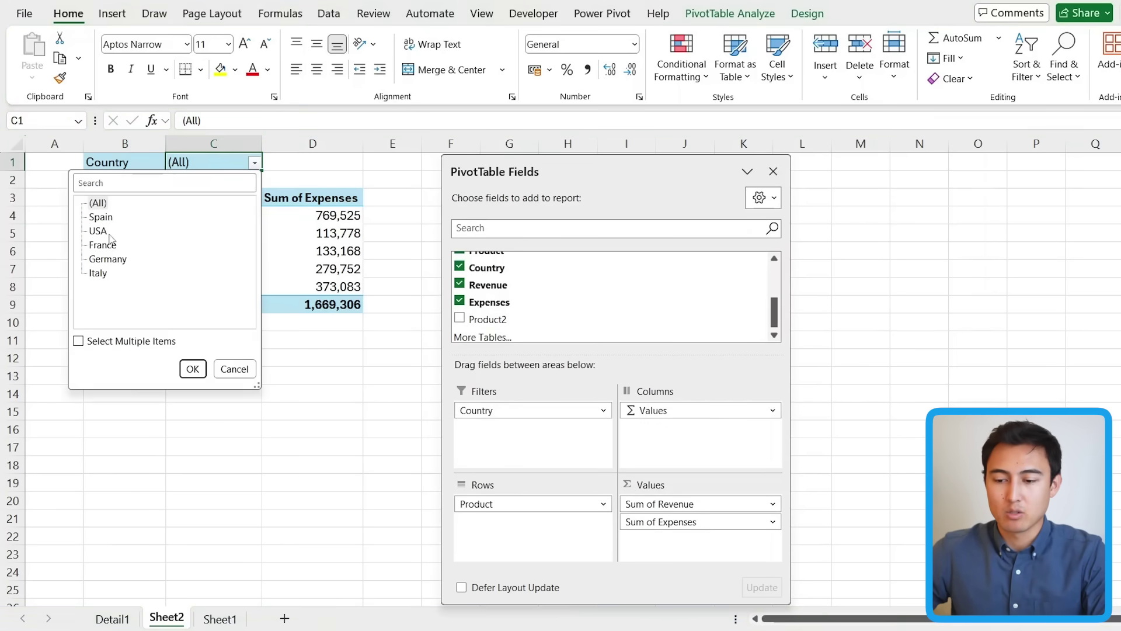
left_click(101, 216)
left_click(193, 368)
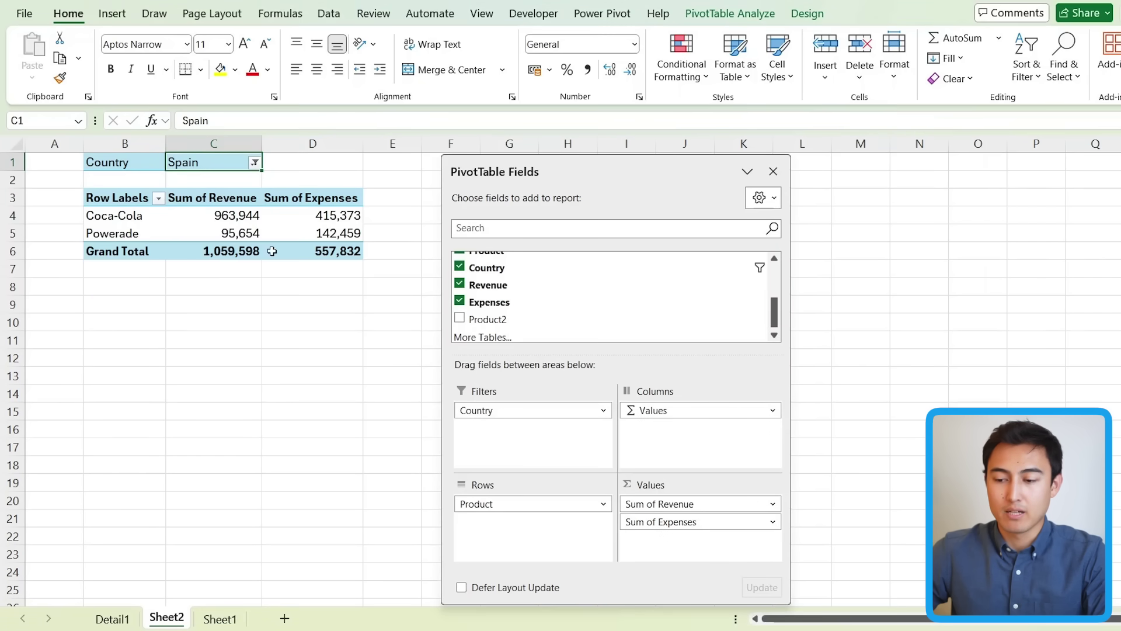
left_click(255, 163)
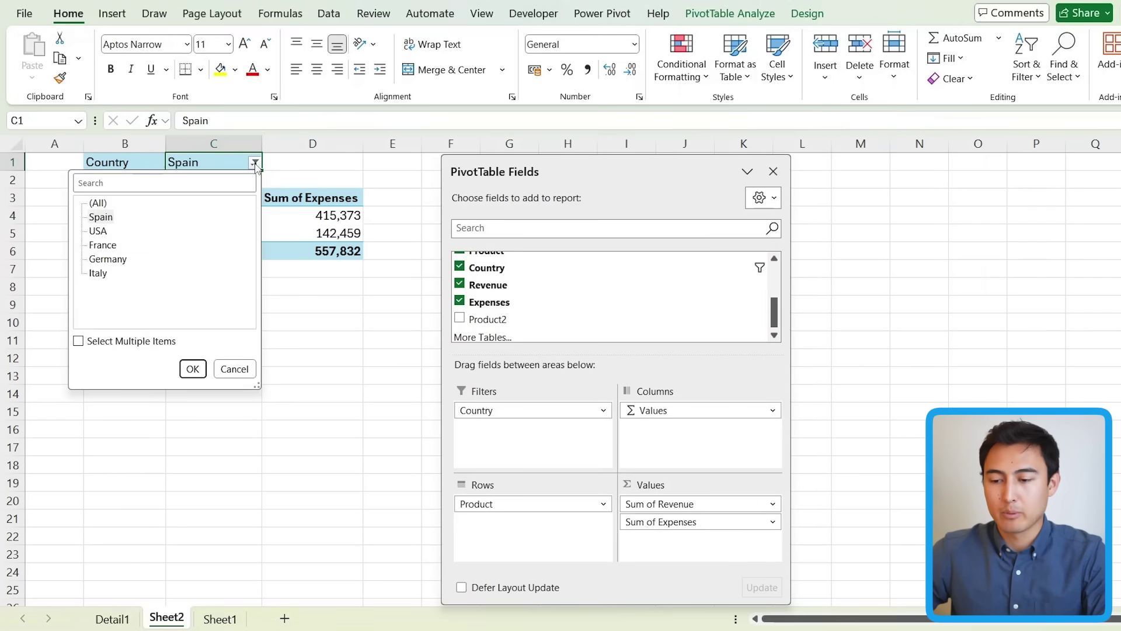
left_click(99, 202)
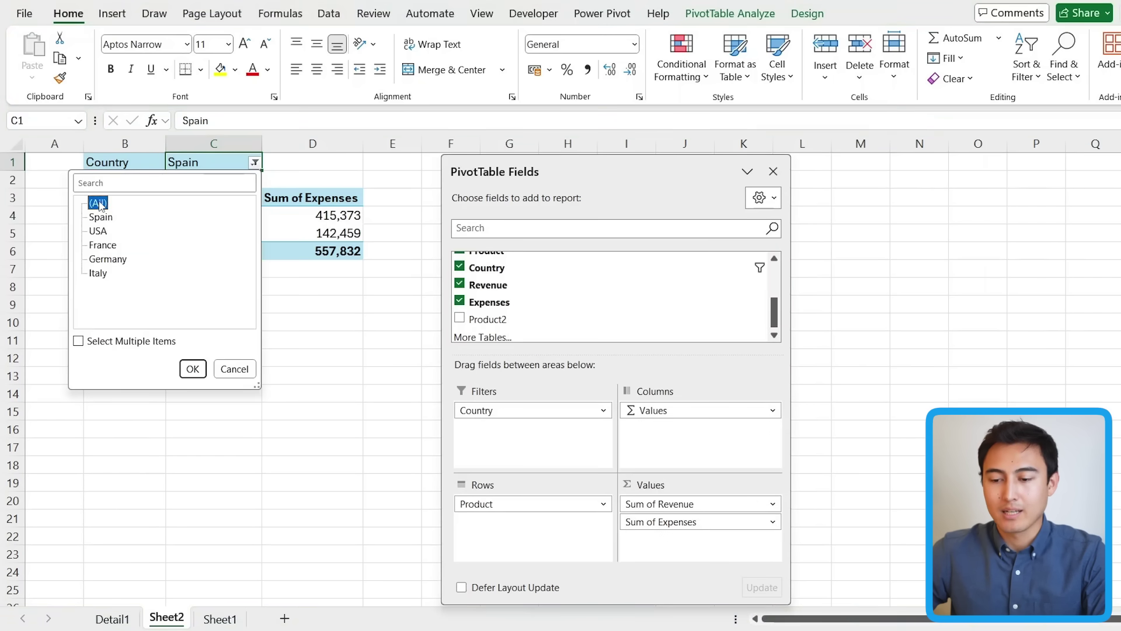
left_click(198, 371)
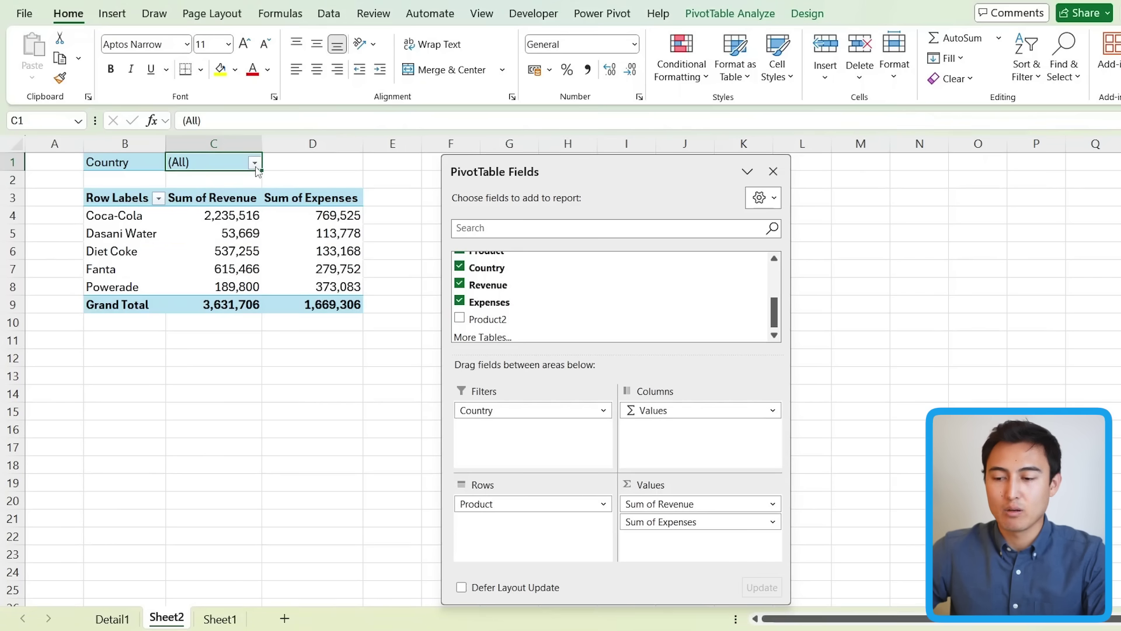
left_click(254, 164)
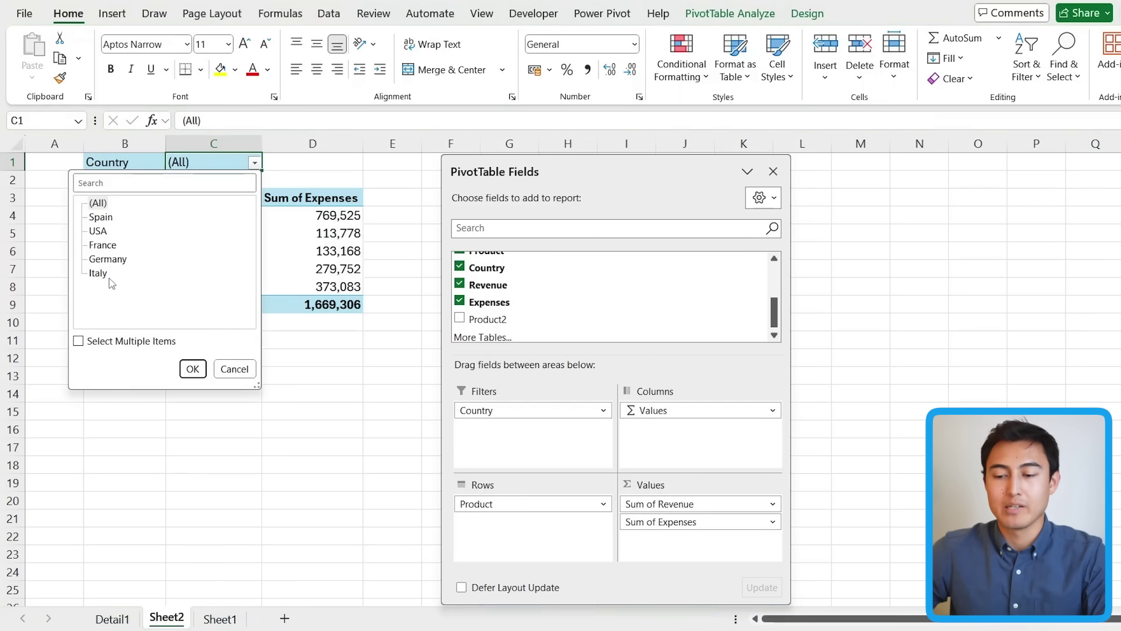
left_click(255, 164)
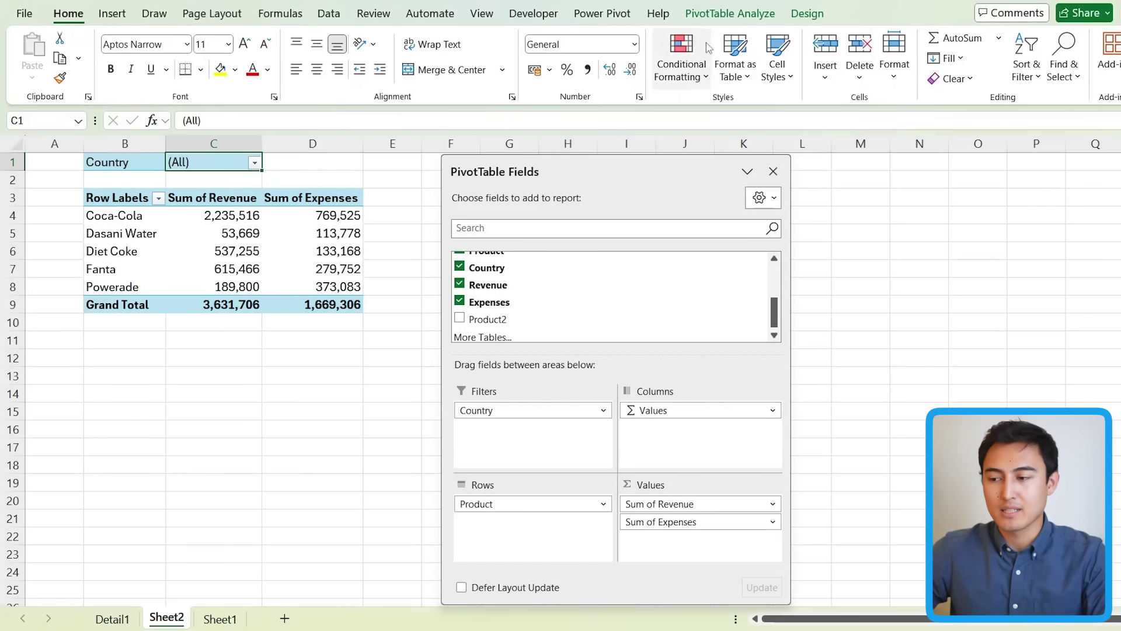
Use Show Report Filter Pages on Country to create Spain, USA, France, Germany and Italy sheets
left_click(730, 15)
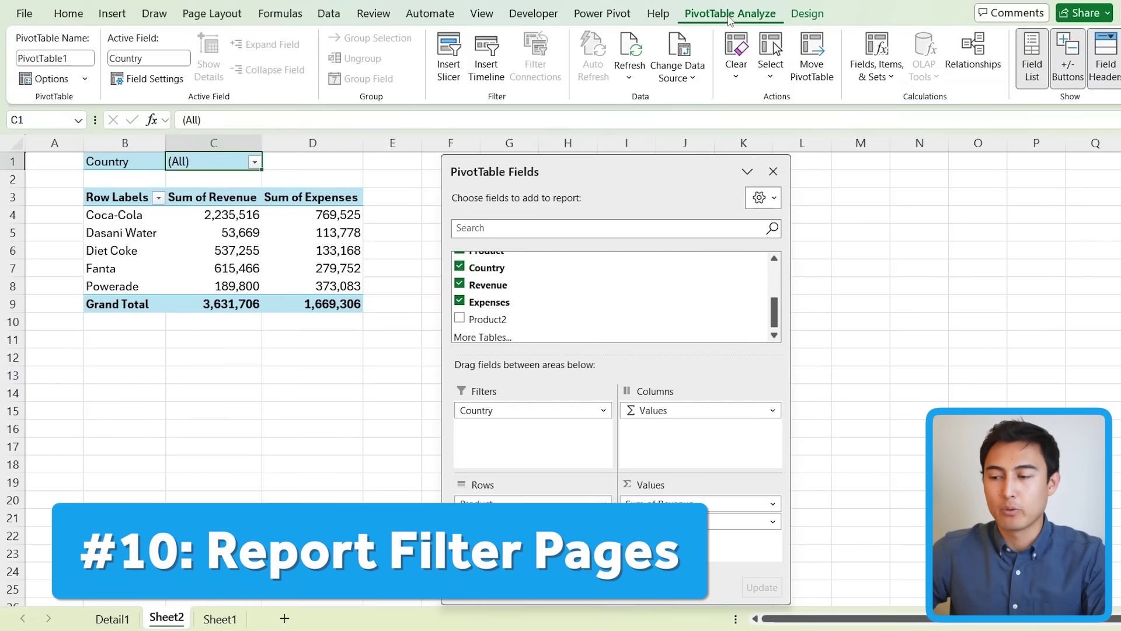
left_click(85, 79)
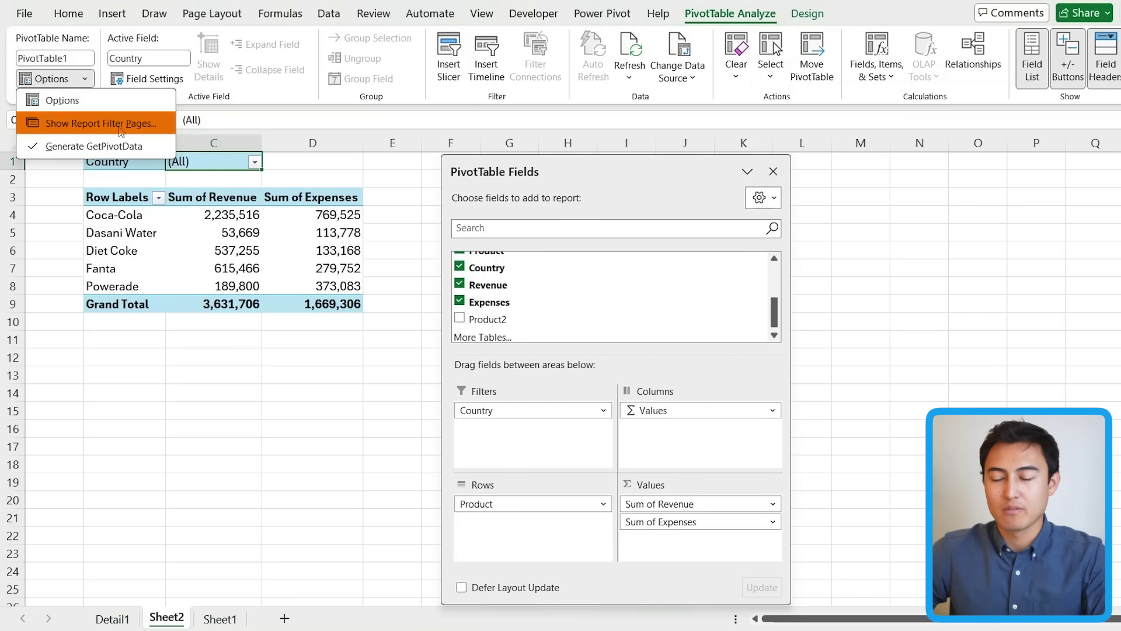
left_click(100, 123)
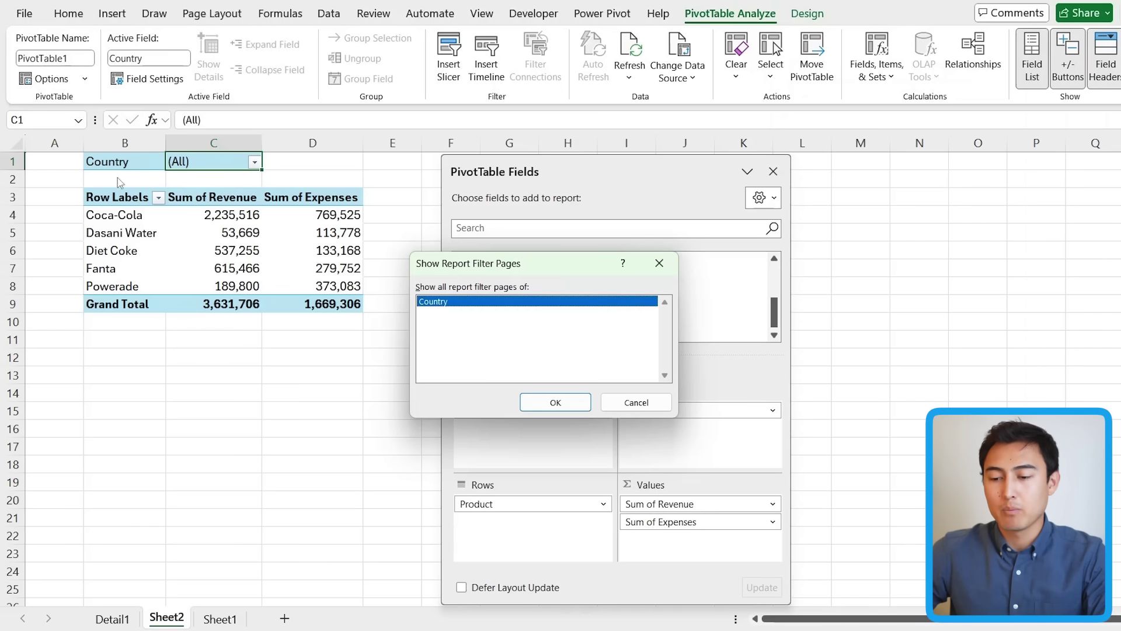
left_click(555, 402)
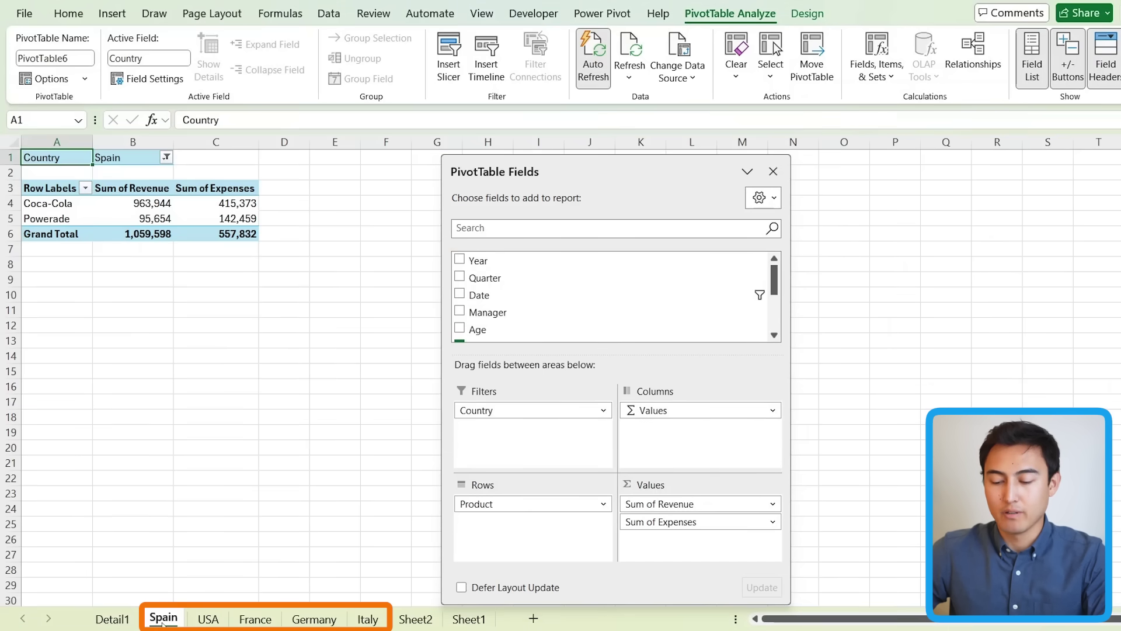
key("ctrl+Page_Down")
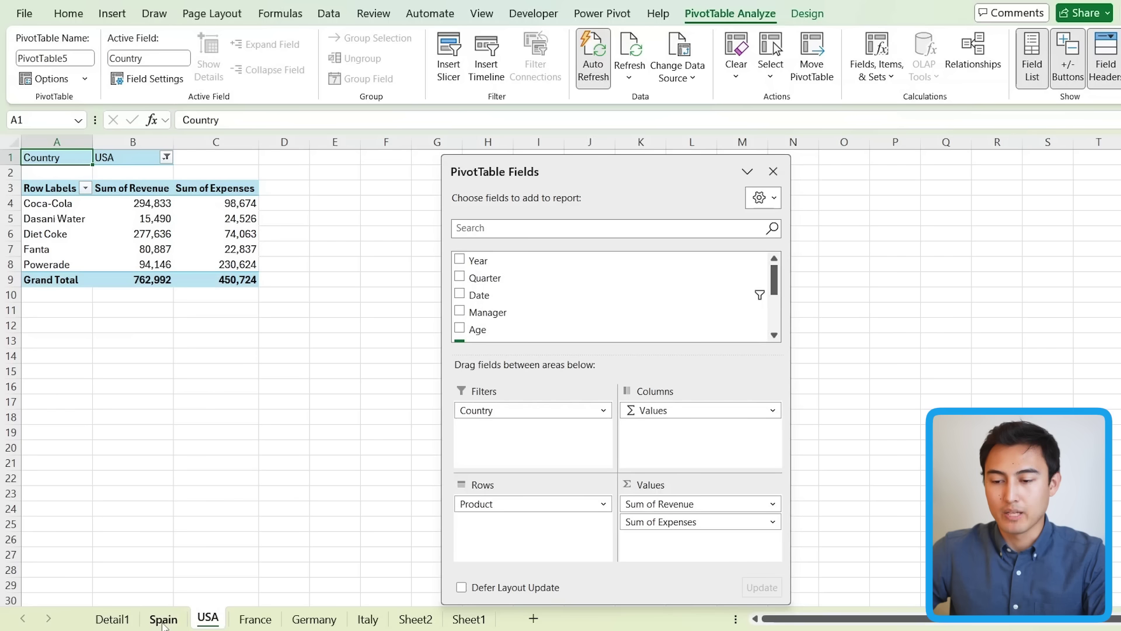
key("ctrl+Page_Down")
key("ctrl+Page_Down")
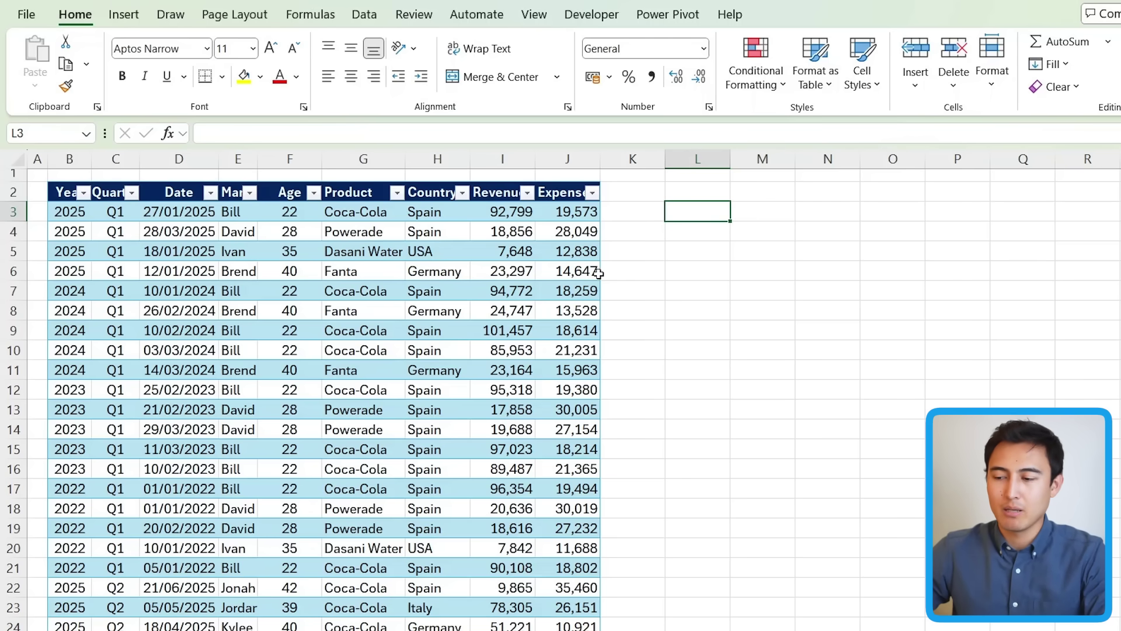
In L3, start a GROUPBY formula grouping by the Table1 Country column
type("=grou")
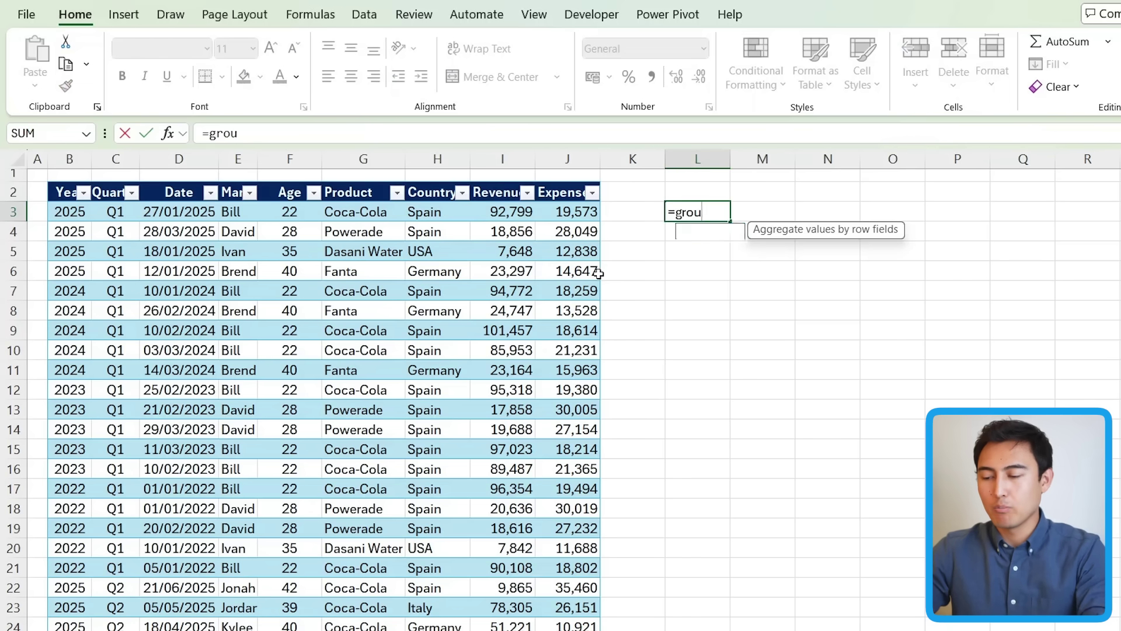
type("p")
key("Tab")
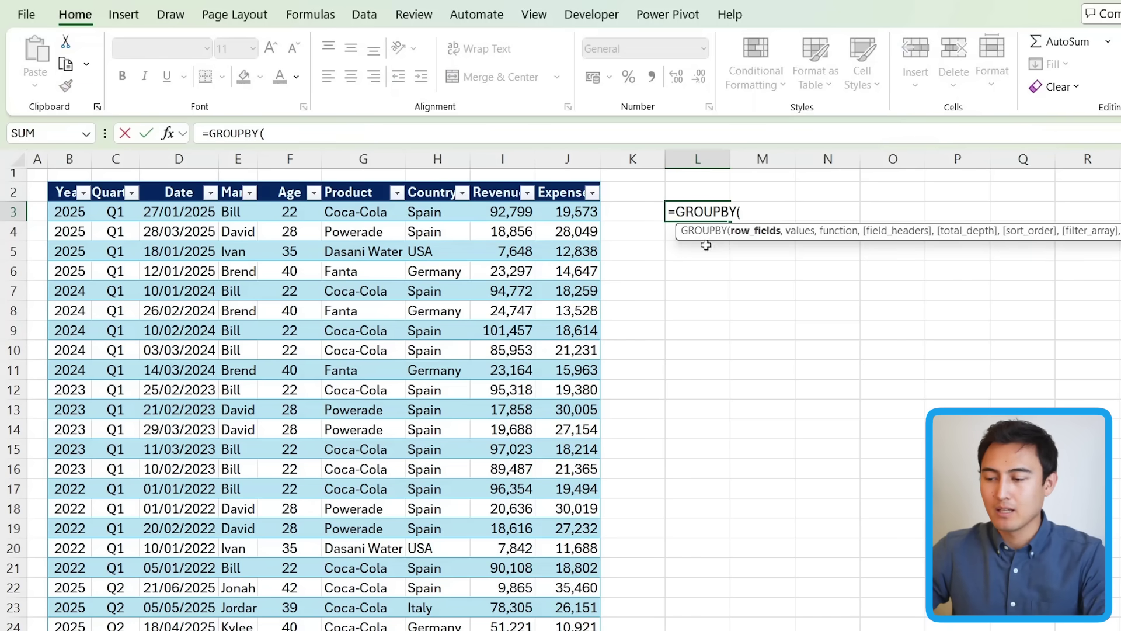
key("Left")
key("Left")
key("Left")
key("Left")
key("ctrl+shift+Down")
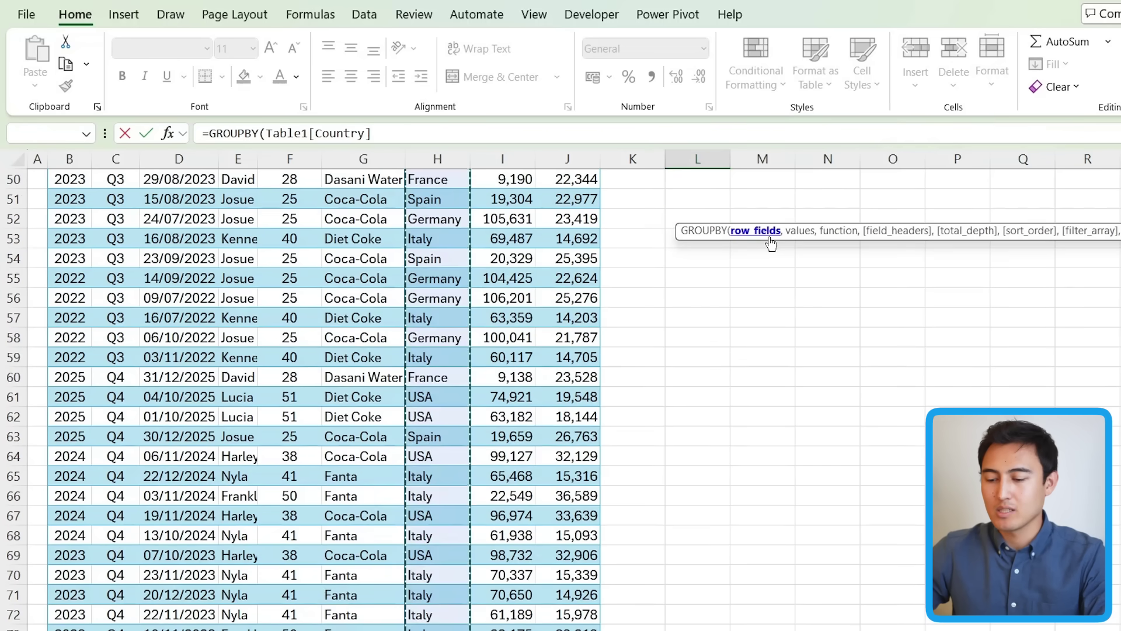
type(",")
scroll(777, 333, "up", 15)
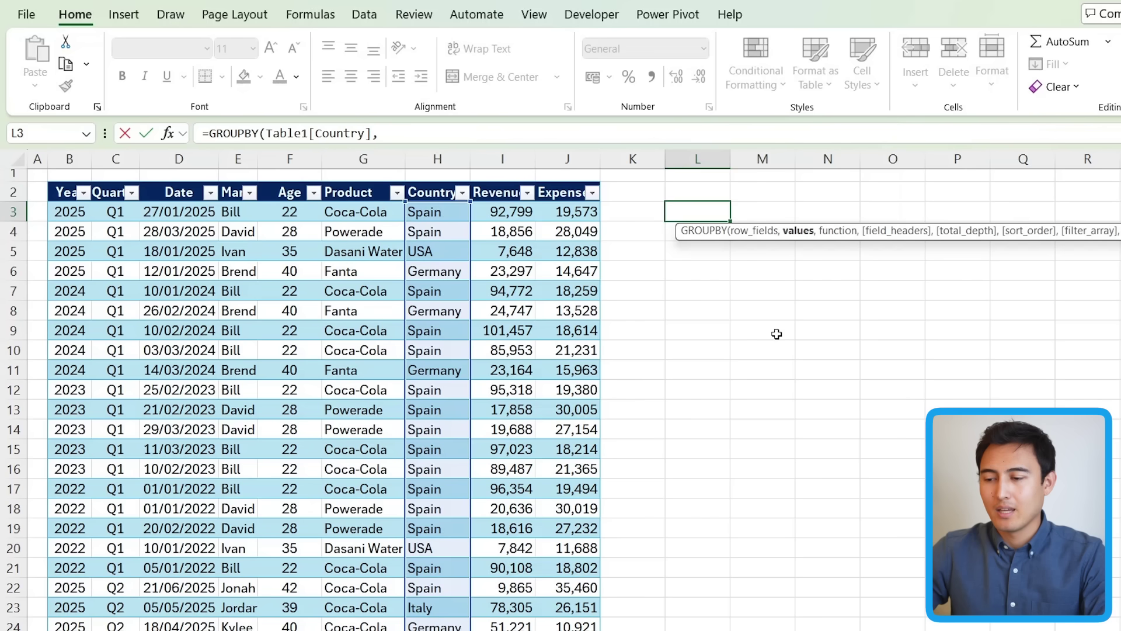
Add Table1 Revenue as the values with SUM aggregation and commit the formula
left_click(488, 220)
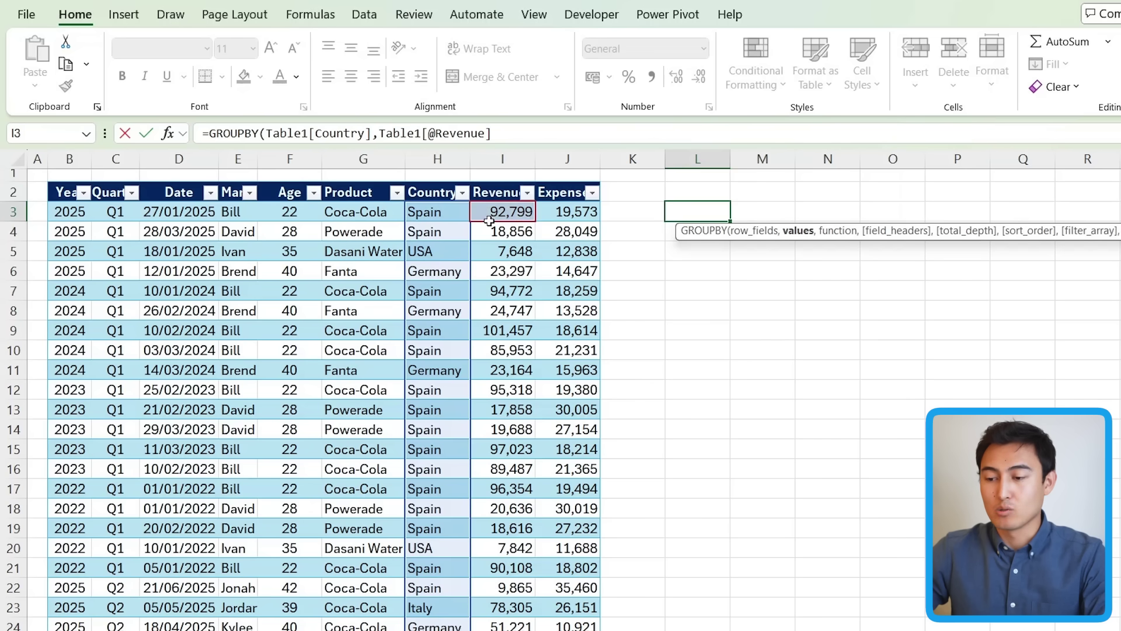
key("ctrl+shift+Down")
type(",")
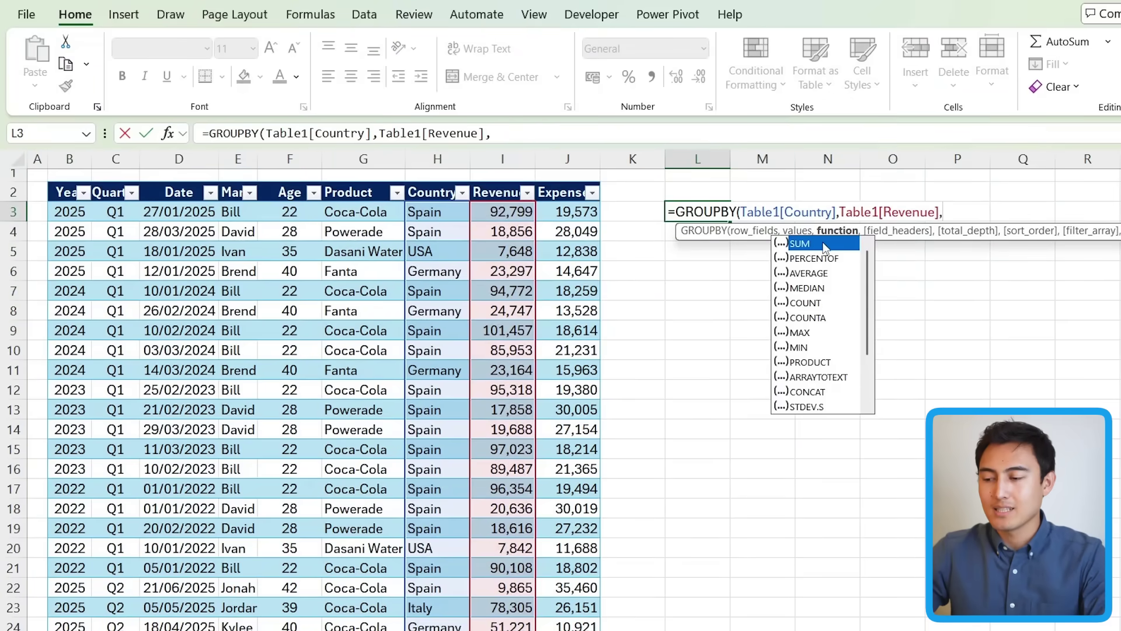
double_click(825, 244)
type(")")
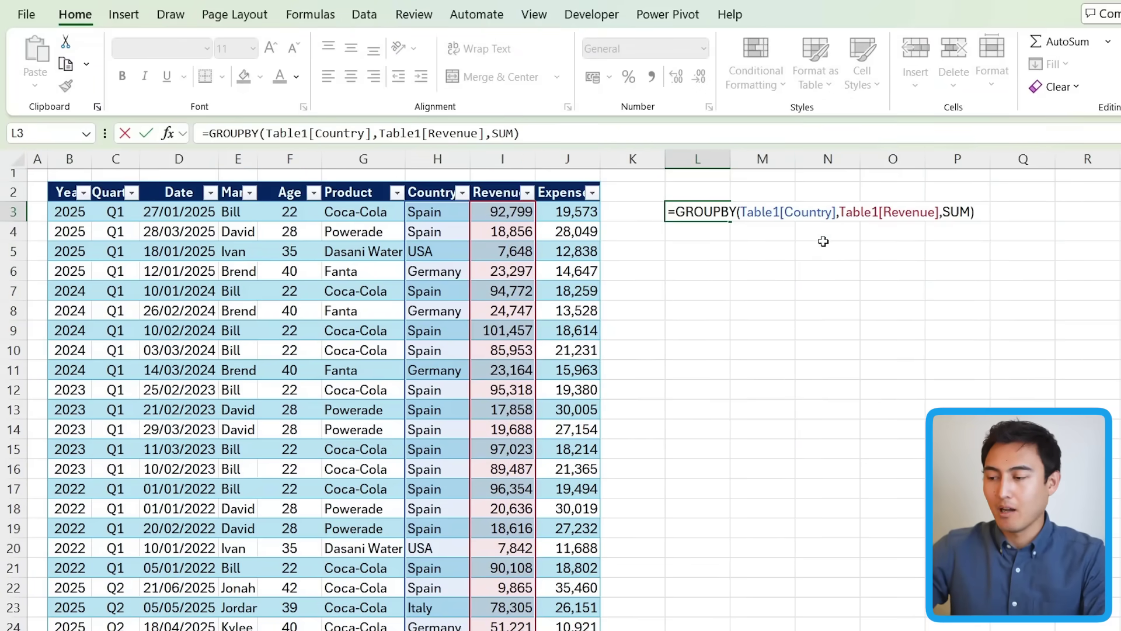
key("ctrl+Return")
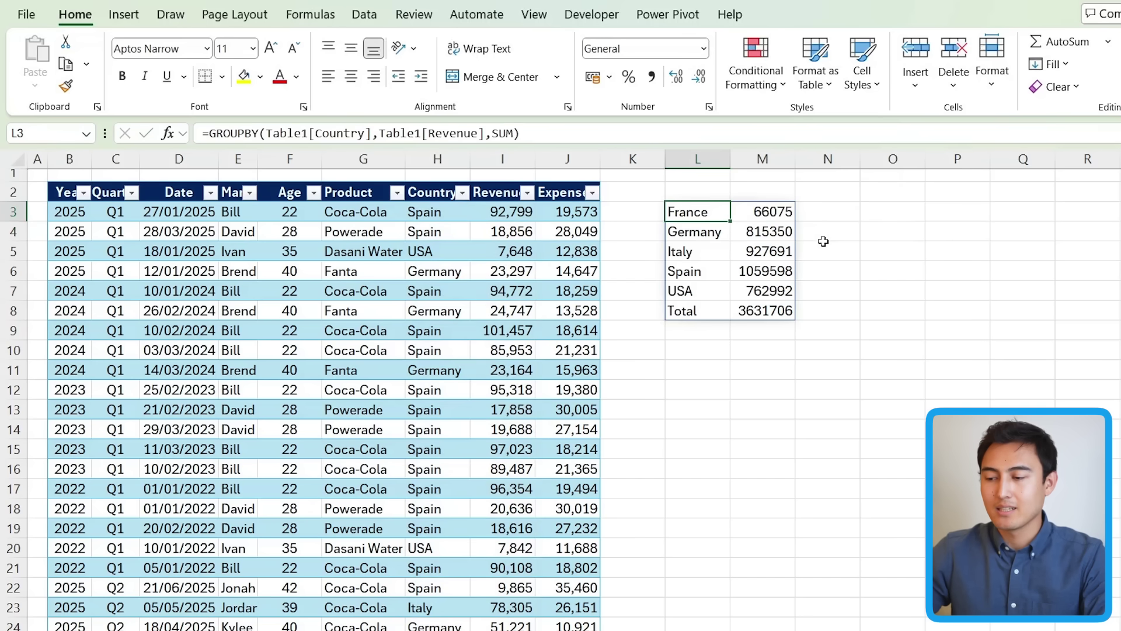
key("Down")
key("Up")
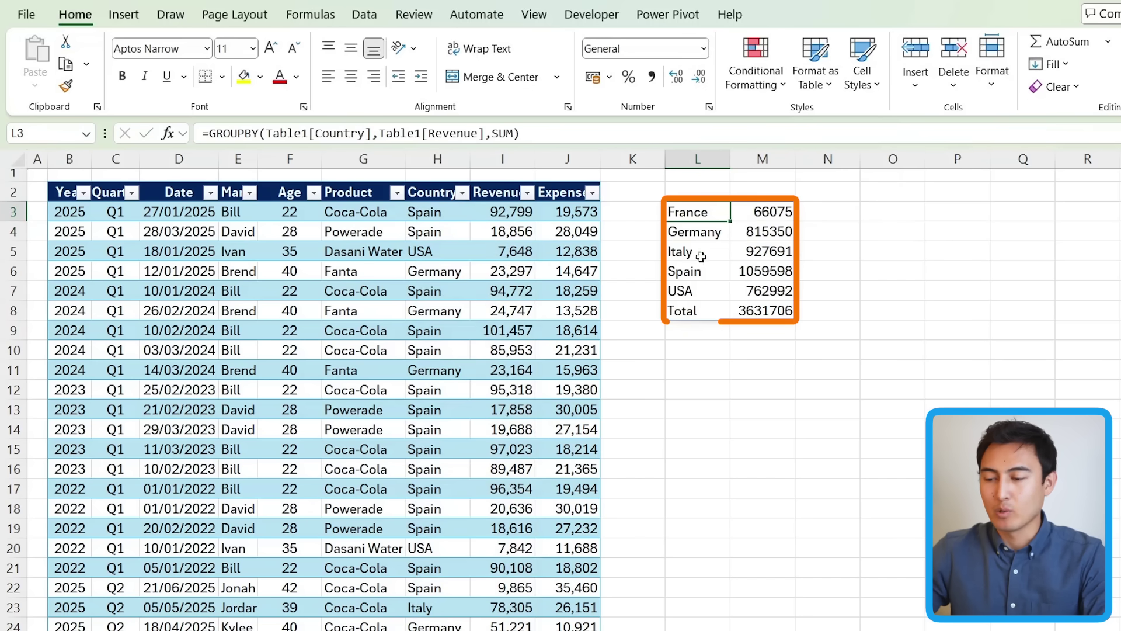
Replace SUM with PERCENTOF in the GROUPBY formula
double_click(503, 133)
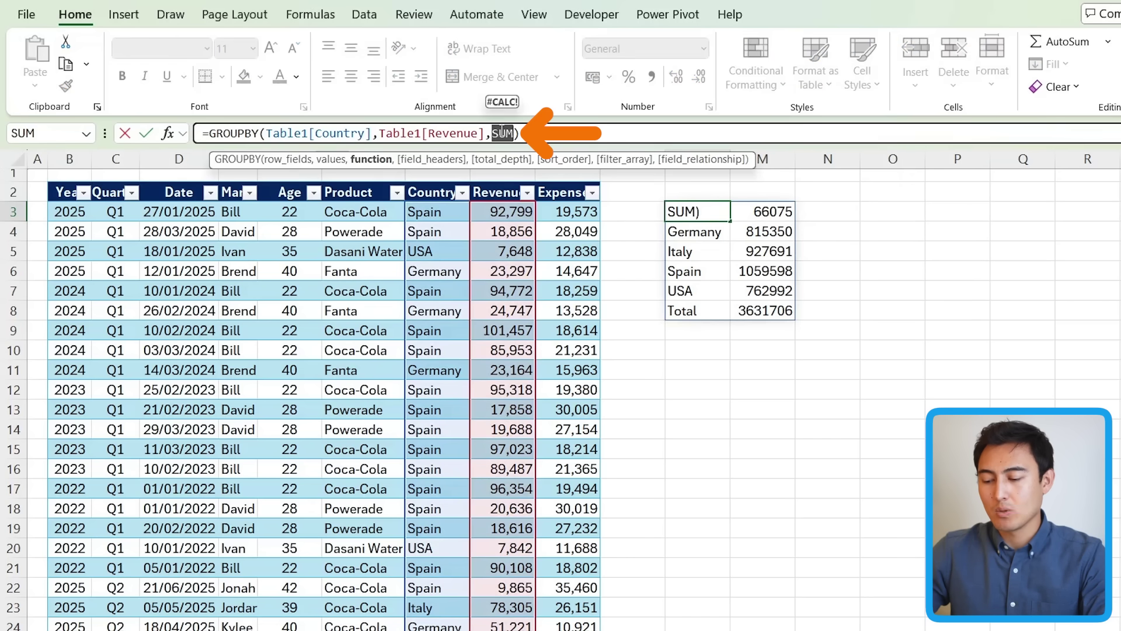
type("per")
key("Tab")
key("Return")
Format M3:M8 as percentages with one decimal place
left_click(789, 219)
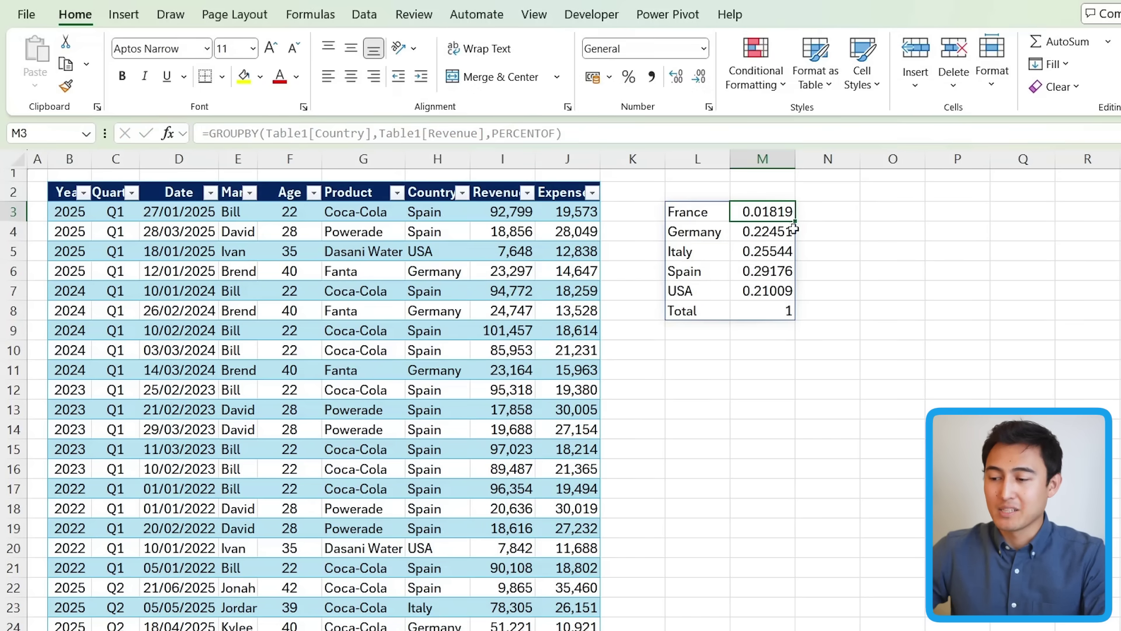
key("ctrl+shift+Down")
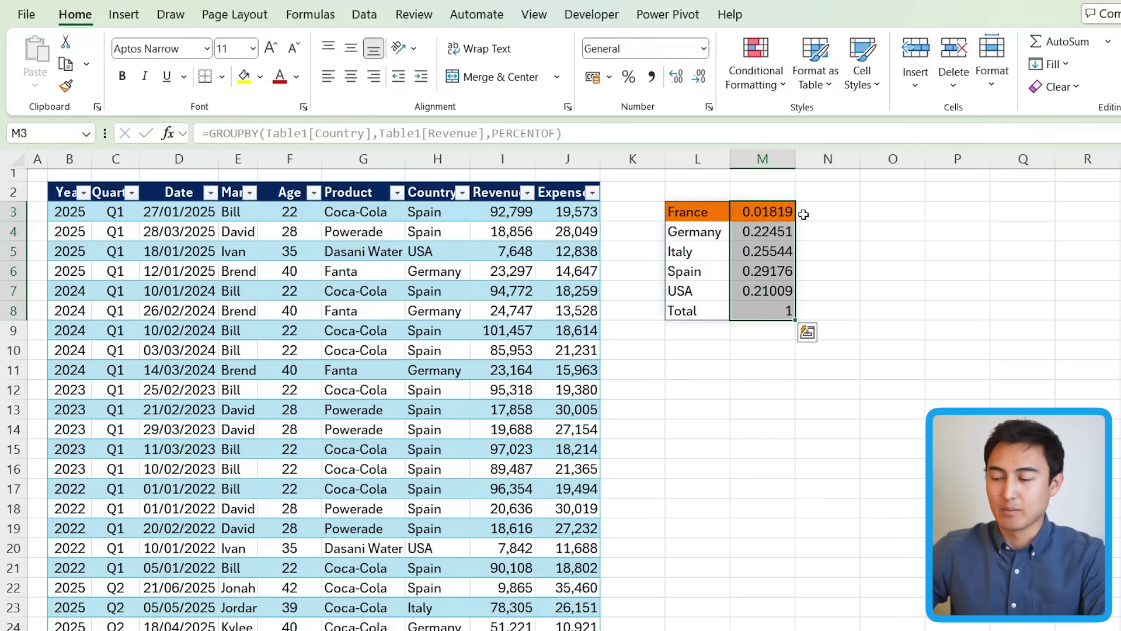
left_click(629, 77)
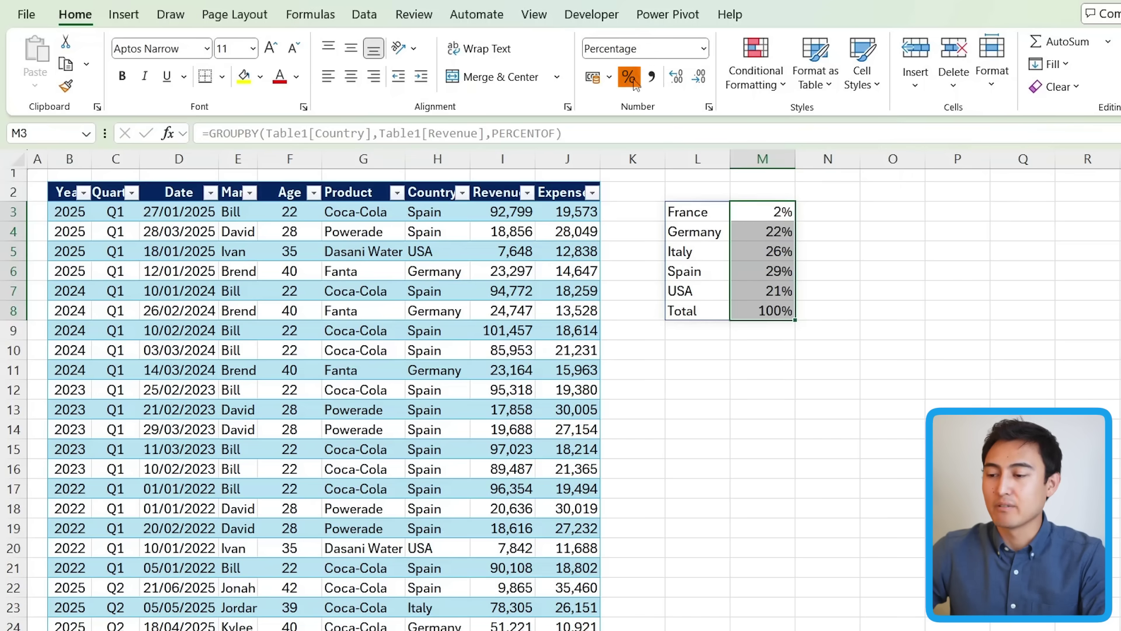
left_click(676, 76)
key("ctrl+shift+Up")
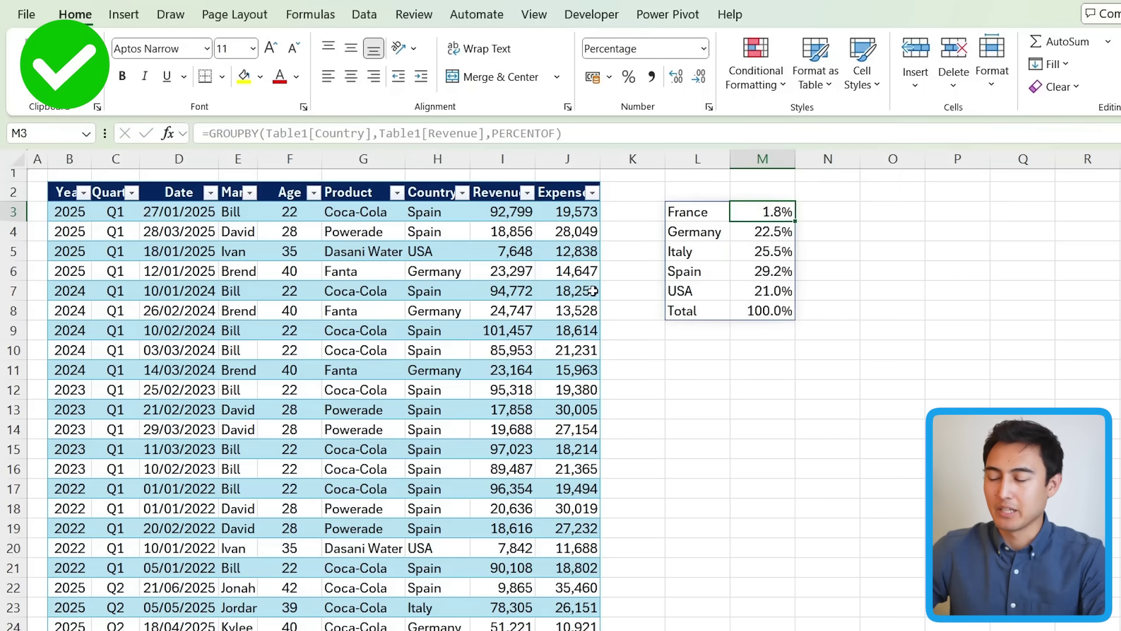